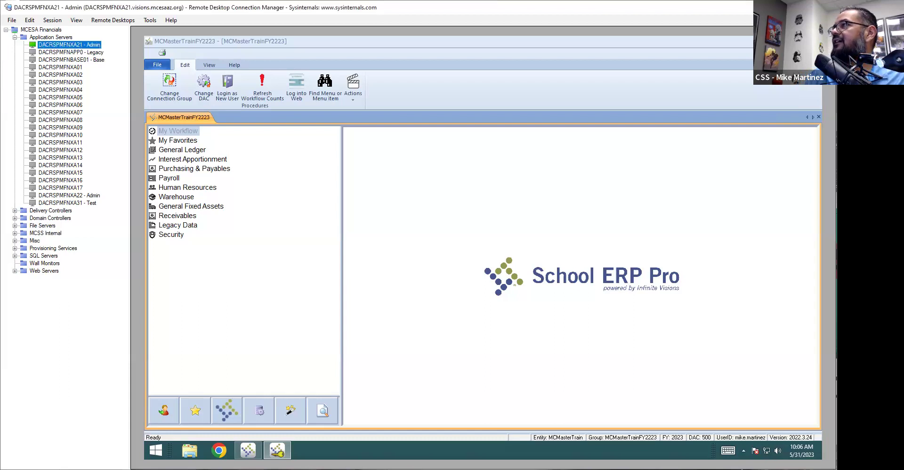
# Step: Open the Process Fiscal Year Rollover form from the General Ledger year-end processing utilities
pyautogui.hotkey('alt', 'Tab')
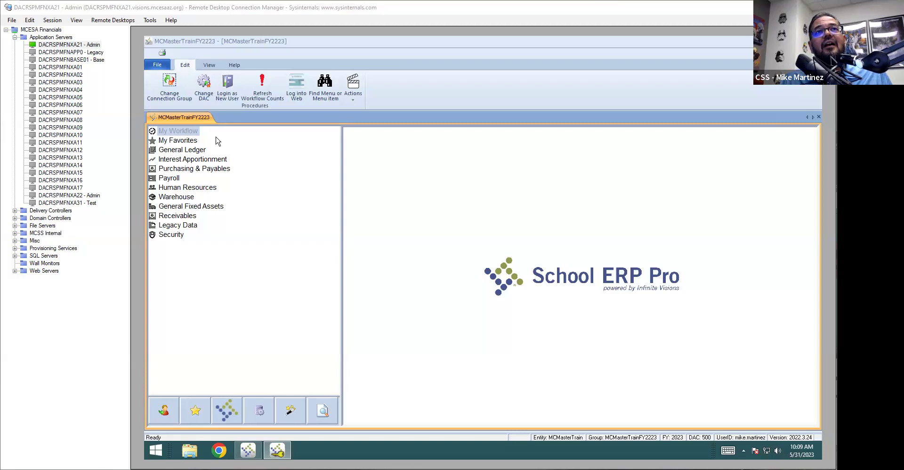
pyautogui.click(182, 151)
pyautogui.click(181, 151)
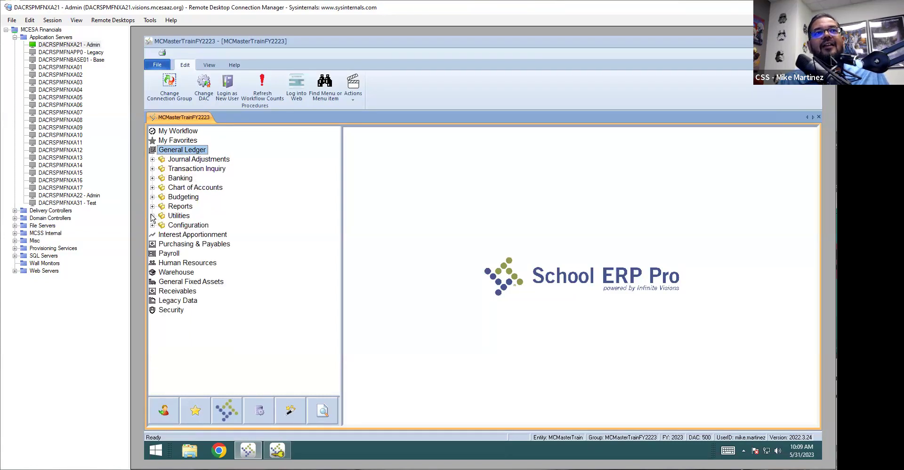
pyautogui.click(152, 216)
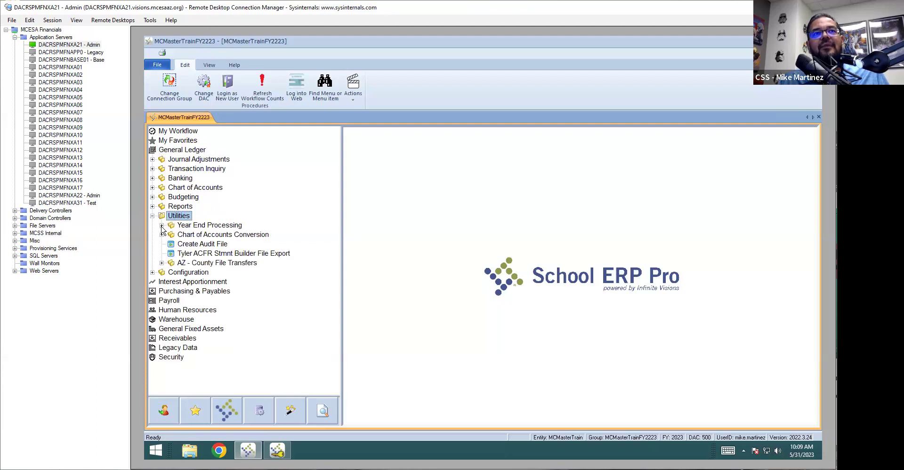
pyautogui.click(162, 226)
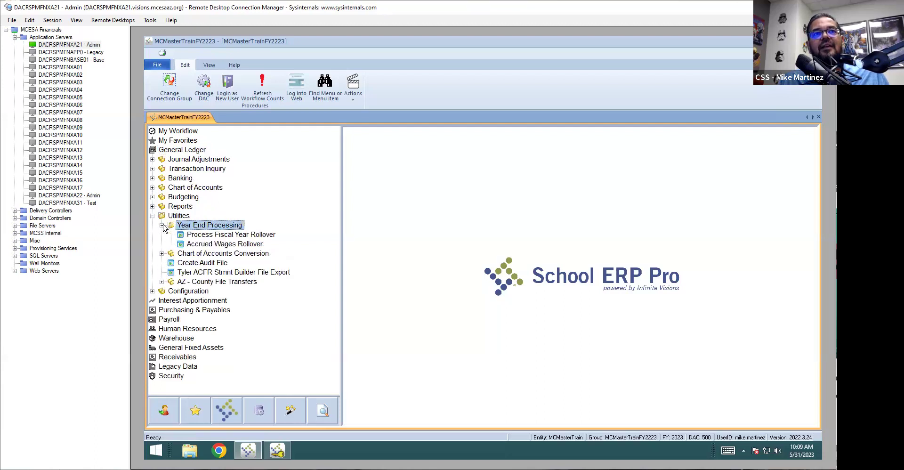
pyautogui.click(222, 235)
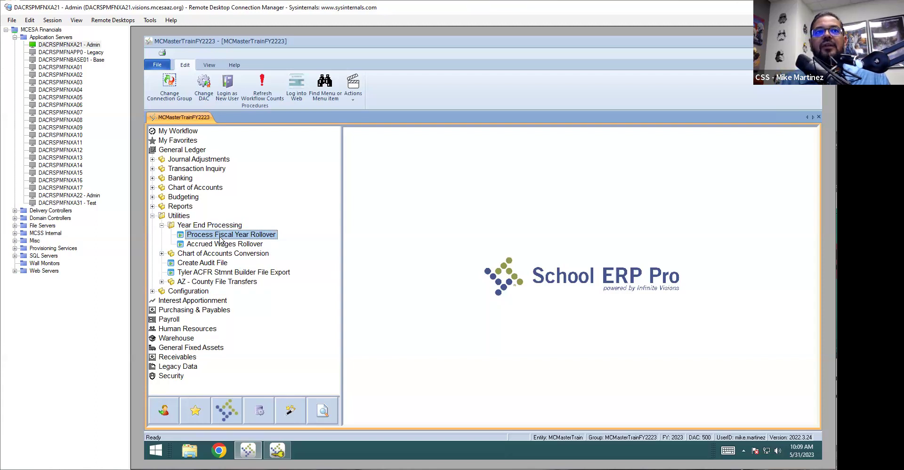
pyautogui.doubleClick(224, 239)
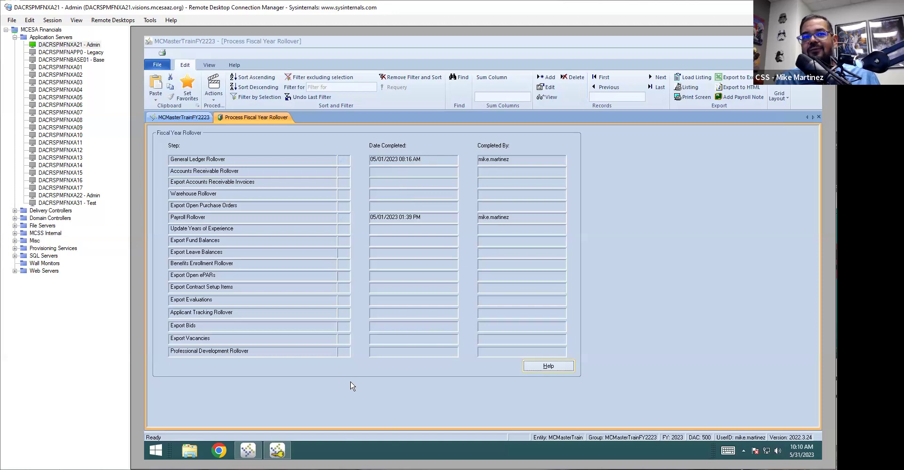
# Step: Switch to School ERP Pro Administration and try to start the General Ledger Rollover for connection group MCMasterTrainFY2223
pyautogui.click(277, 450)
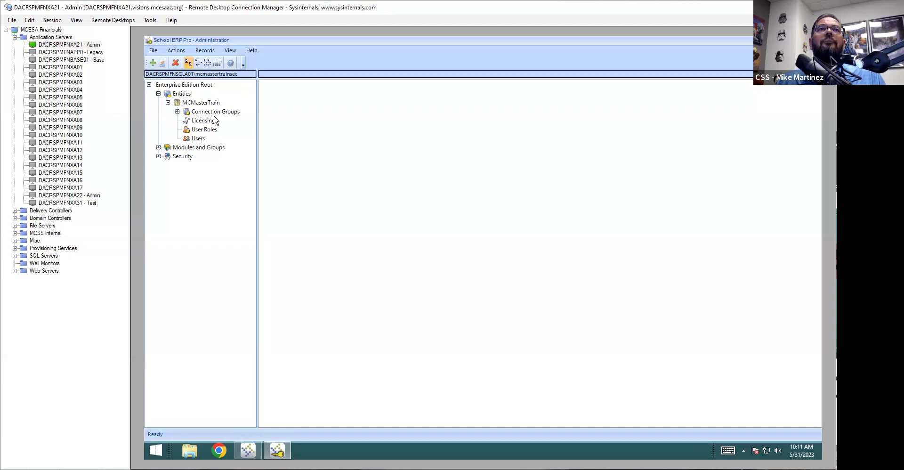
pyautogui.click(183, 53)
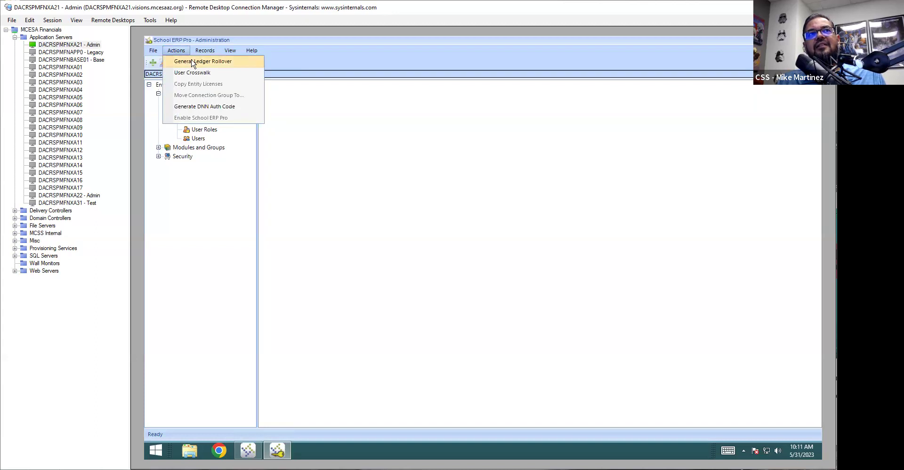
pyautogui.click(227, 62)
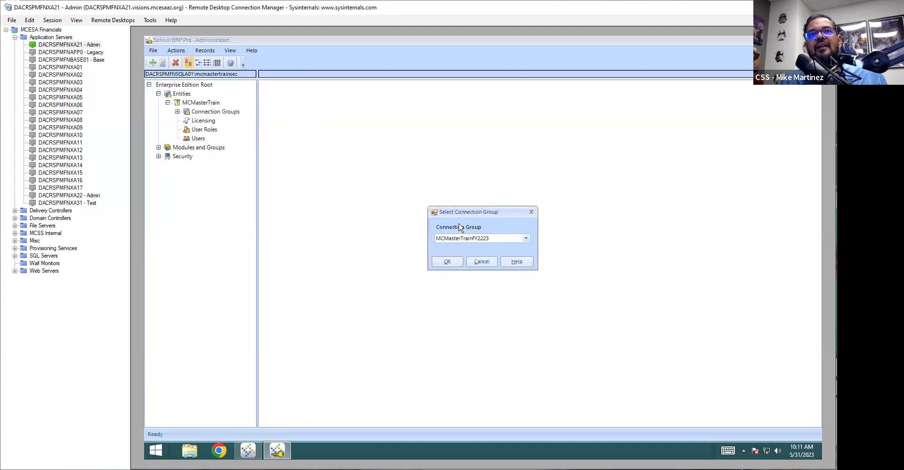
pyautogui.moveTo(473, 208); pyautogui.dragTo(456, 200)
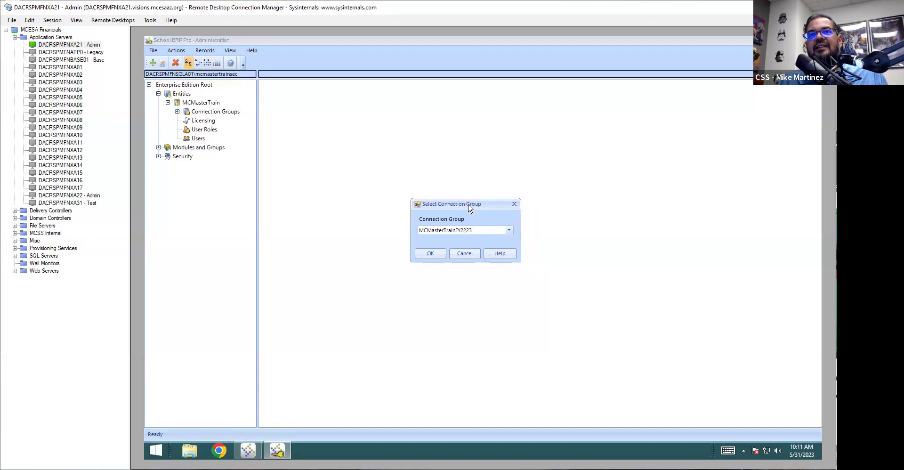
pyautogui.click(509, 231)
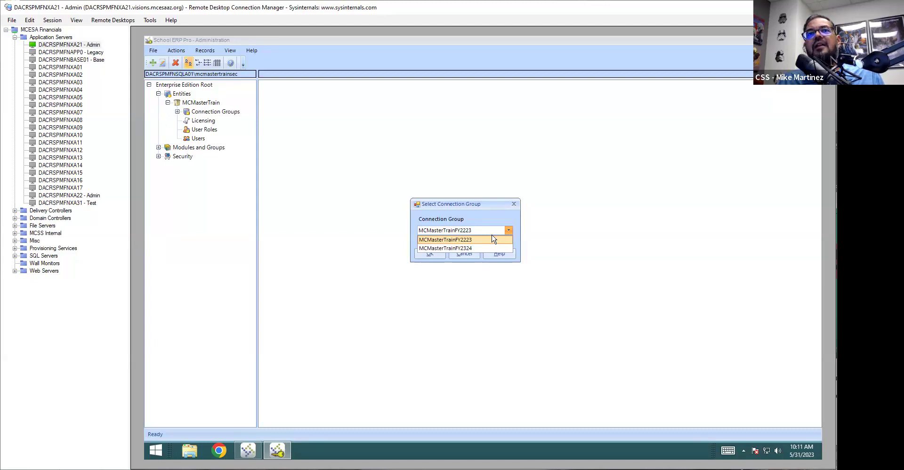
pyautogui.click(488, 239)
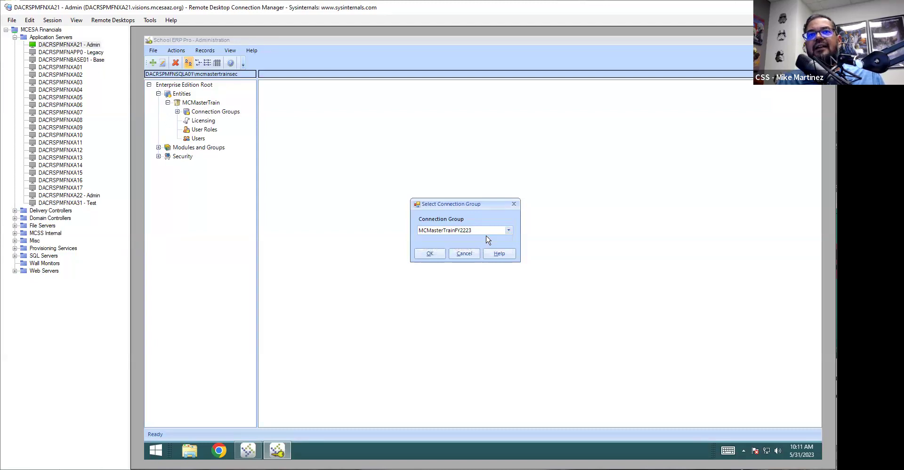
pyautogui.click(430, 254)
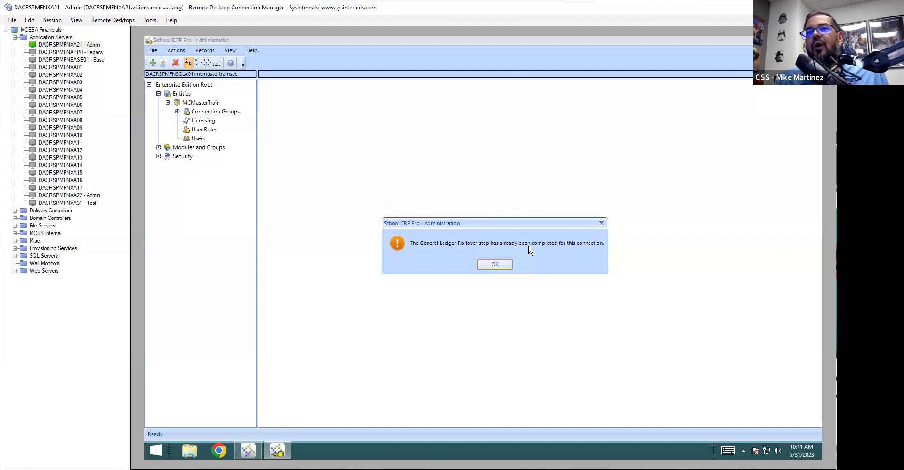
pyautogui.click(495, 264)
# Step: Start the General Ledger Rollover for connection group MCMasterTrainFY2324
pyautogui.click(178, 52)
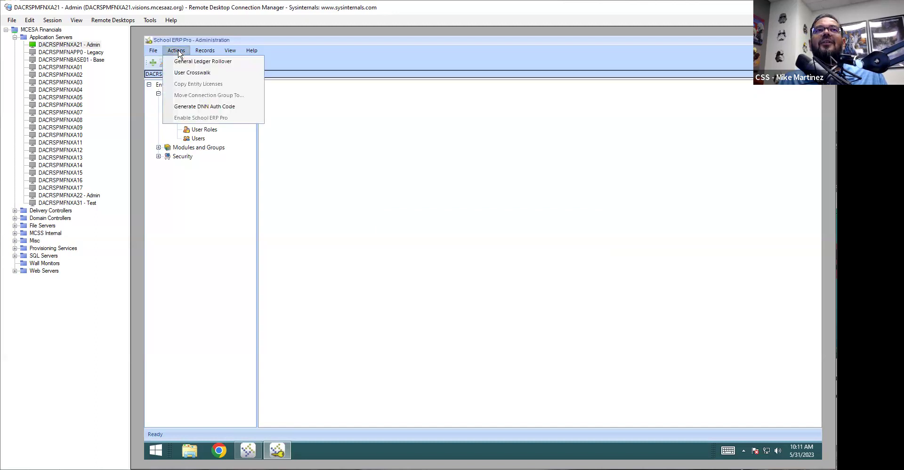
pyautogui.click(184, 62)
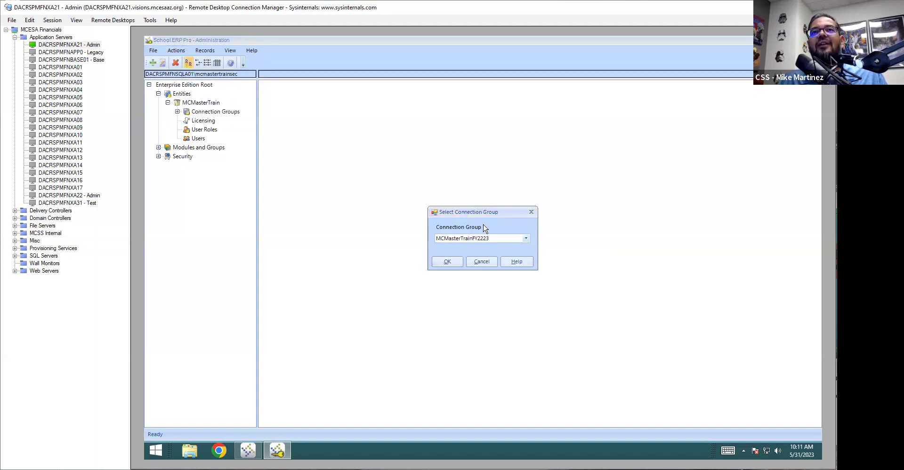
pyautogui.click(525, 238)
pyautogui.click(492, 256)
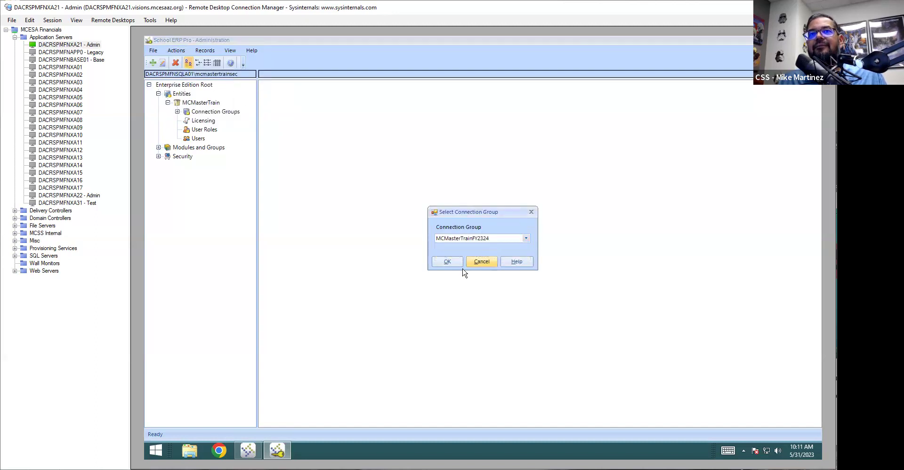
pyautogui.click(457, 264)
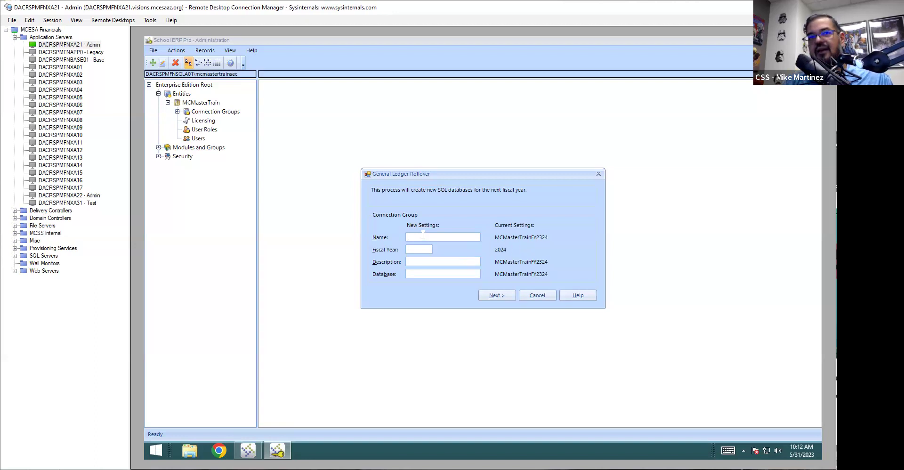
# Step: Enter MCMasterTrainFY2425 as the new connection group name and copy it
pyautogui.write('MCMasterTrainFY')
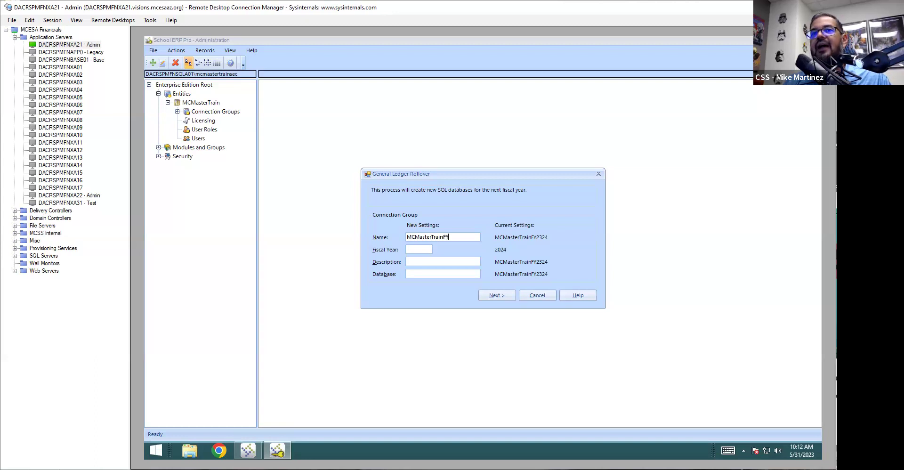
pyautogui.write('2425')
pyautogui.hotkey('ctrl', 'a')
pyautogui.hotkey('ctrl', 'c')
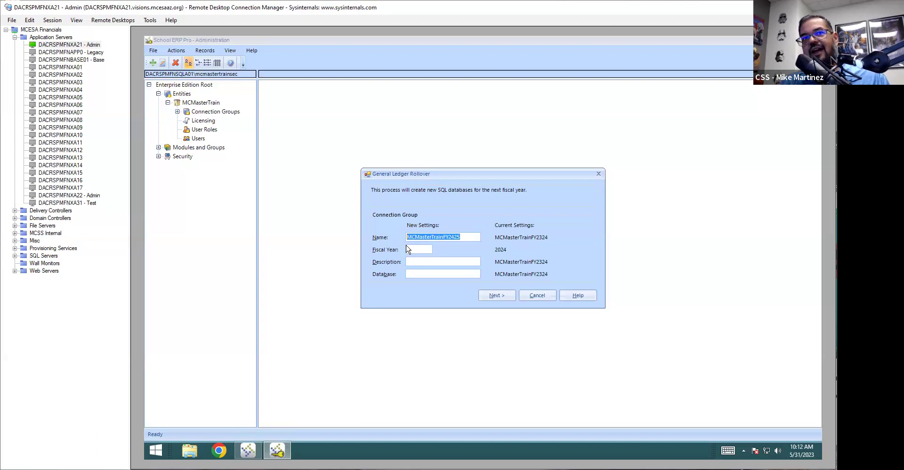
# Step: Set the new fiscal year to 2024 and change the connection group name to MCMasterTrainFY2324
pyautogui.click(431, 249)
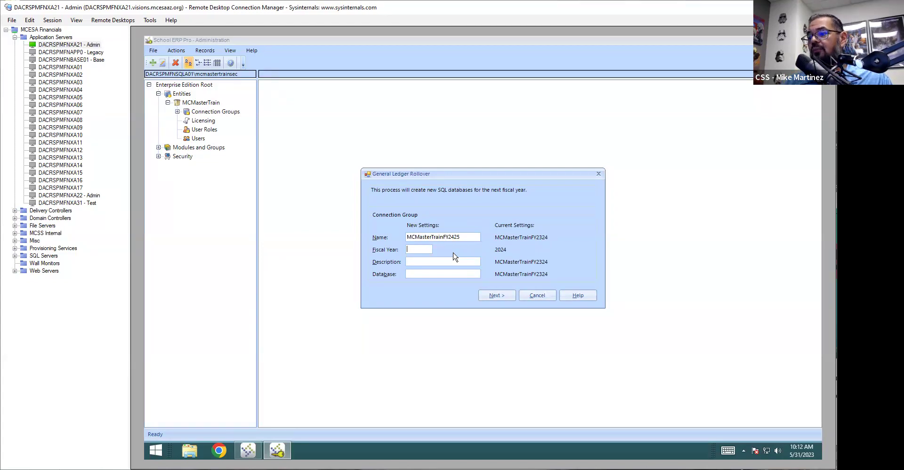
pyautogui.write('2024')
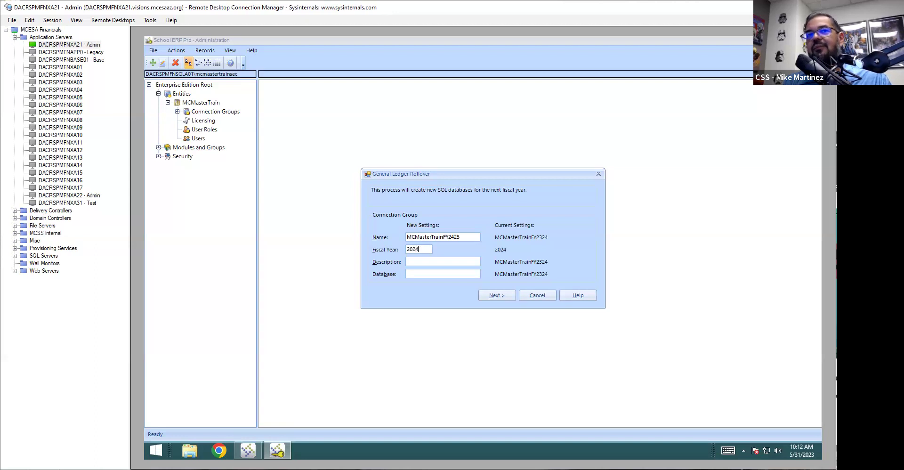
pyautogui.moveTo(462, 236); pyautogui.dragTo(450, 235)
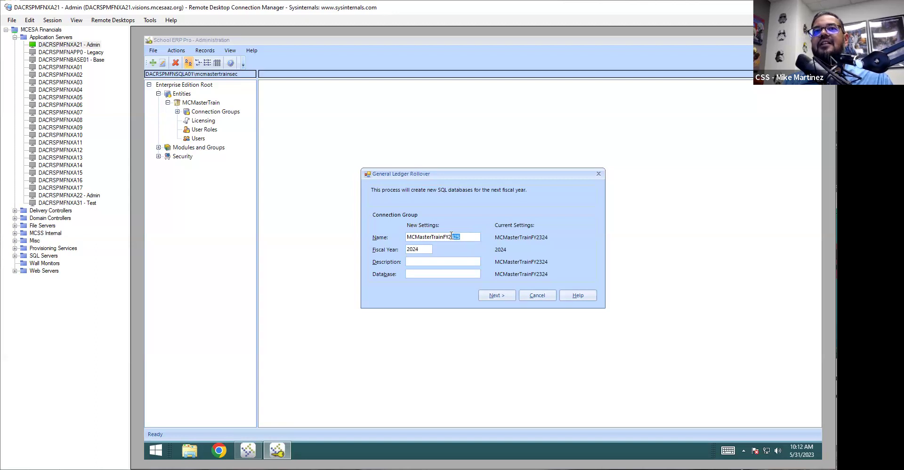
pyautogui.write('324')
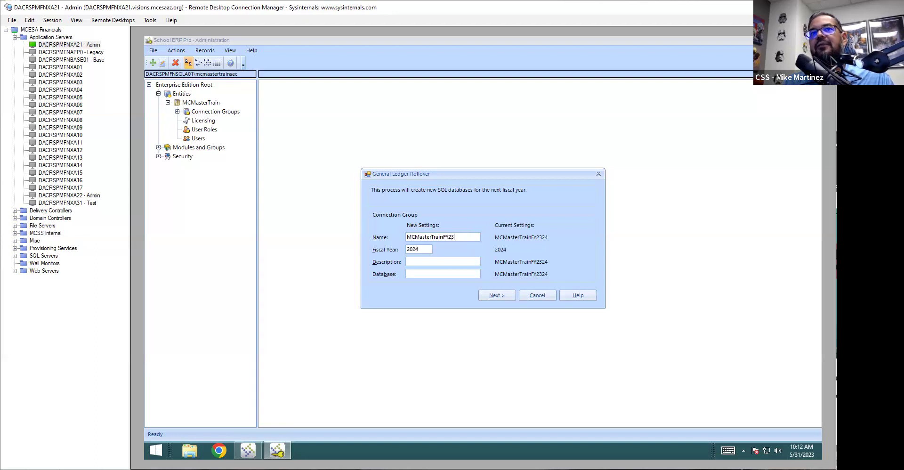
# Step: Fill in both the new description and the new database name as MCMasterTrainFY2324
pyautogui.click(456, 260)
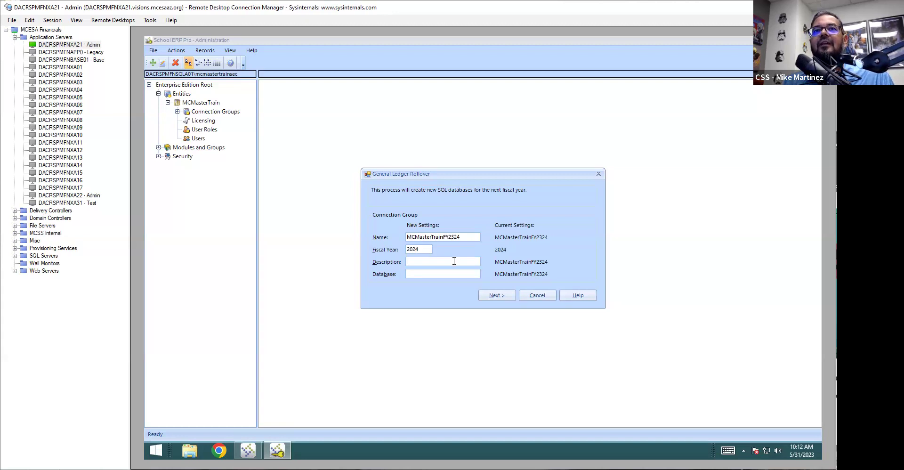
pyautogui.hotkey('ctrl', 'v')
pyautogui.click(421, 273)
pyautogui.hotkey('ctrl', 'v')
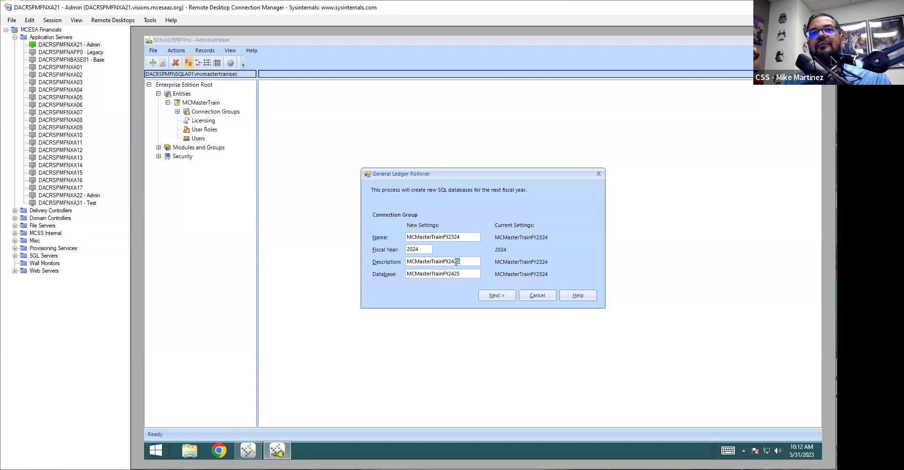
pyautogui.moveTo(451, 261); pyautogui.dragTo(488, 263)
pyautogui.write('324')
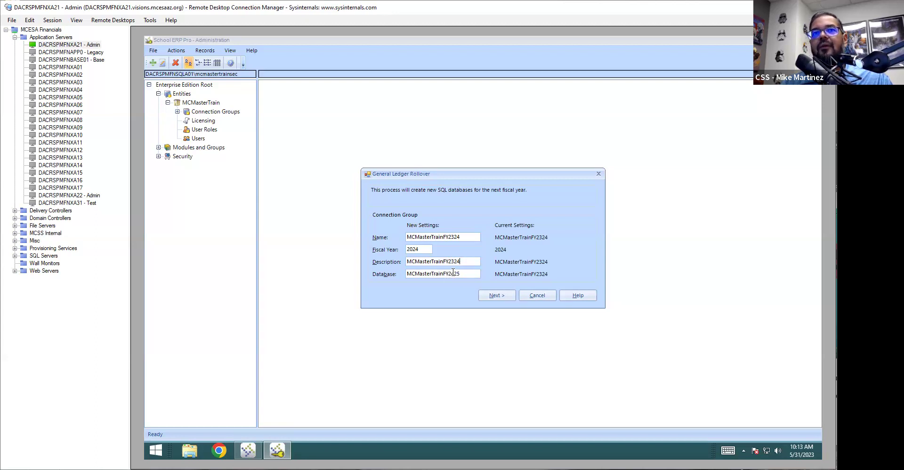
pyautogui.moveTo(451, 273); pyautogui.dragTo(472, 273)
pyautogui.write('324')
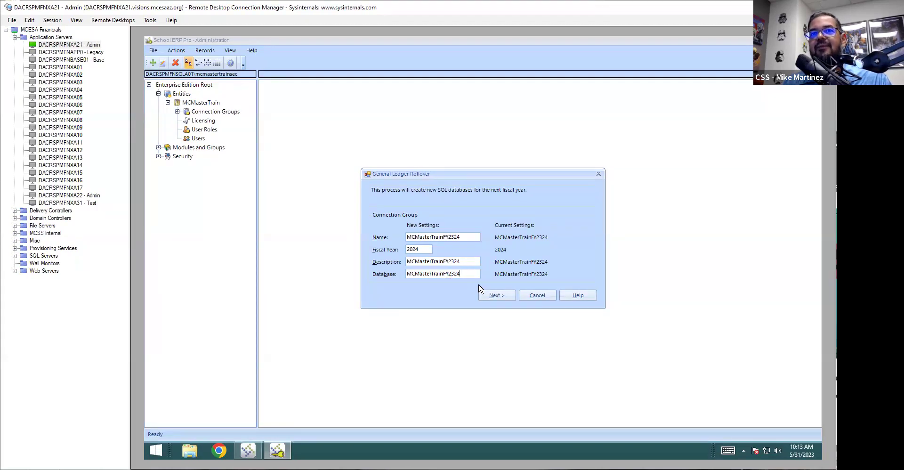
# Step: Try to continue the rollover with the entered settings, and cancel the General Ledger Rollover
pyautogui.click(507, 301)
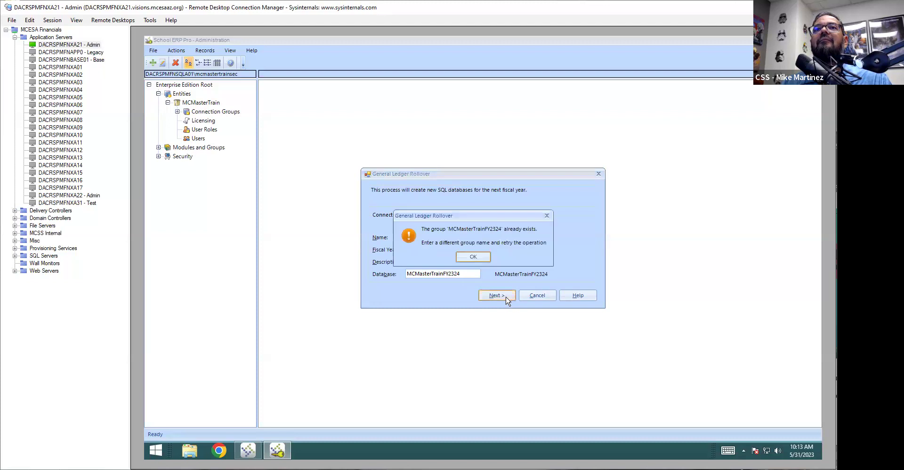
pyautogui.click(480, 260)
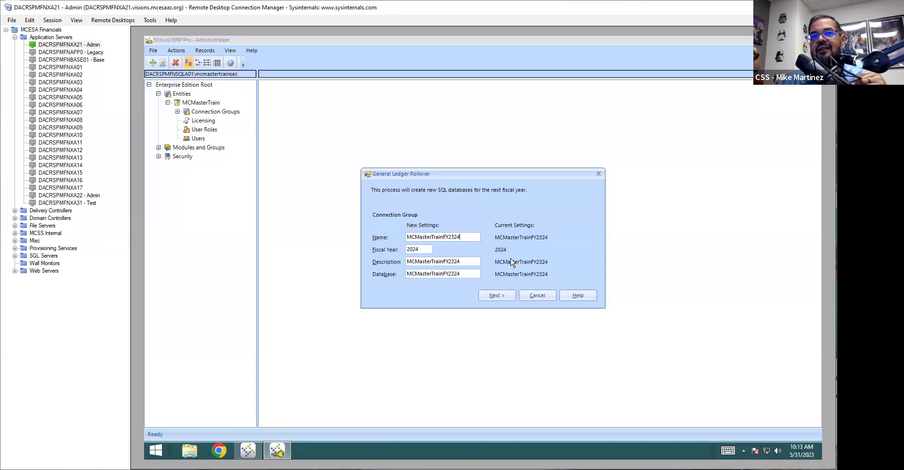
pyautogui.click(539, 298)
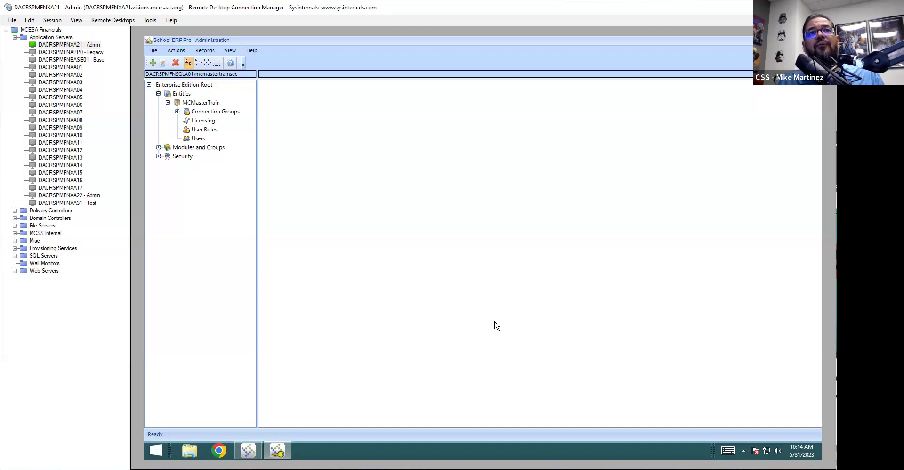
# Step: Expand MCMasterTrain's connection groups, widen the tree to read their full names, and show the groups as a list
pyautogui.click(216, 113)
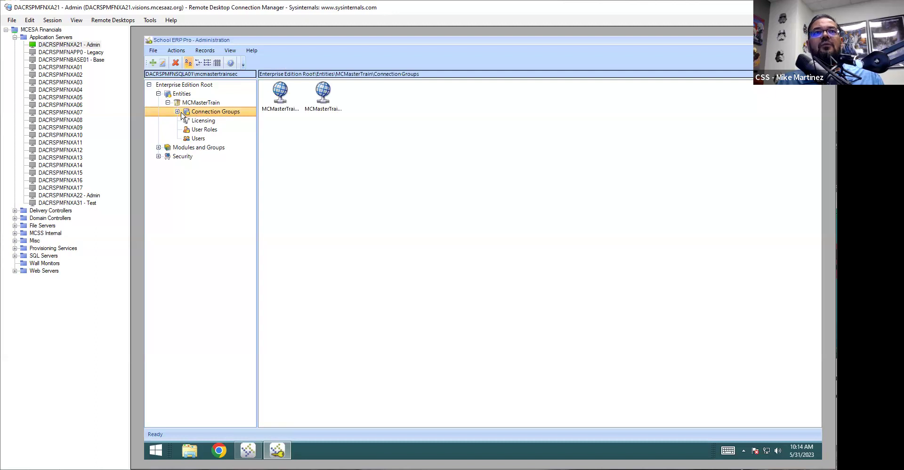
pyautogui.click(177, 111)
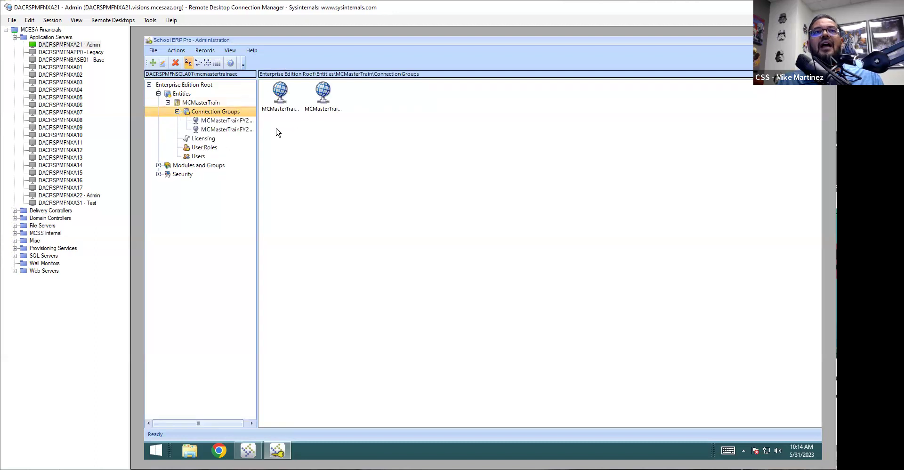
pyautogui.moveTo(258, 143); pyautogui.dragTo(287, 142)
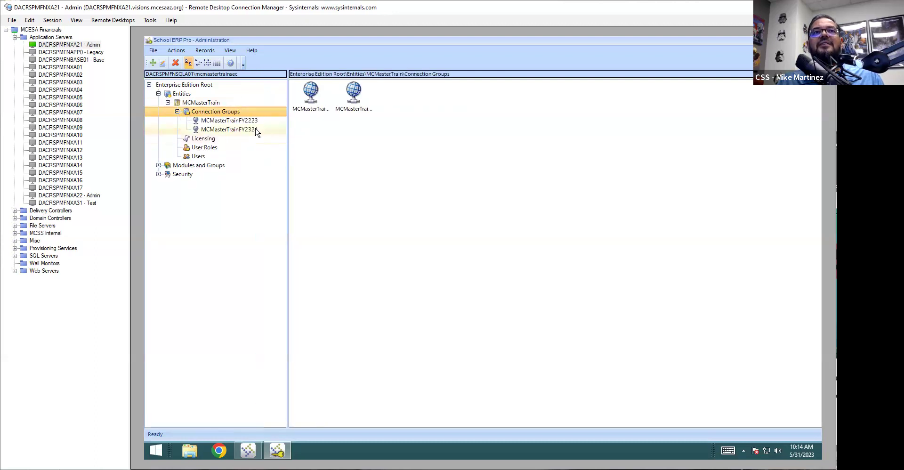
pyautogui.click(254, 129)
pyautogui.click(232, 113)
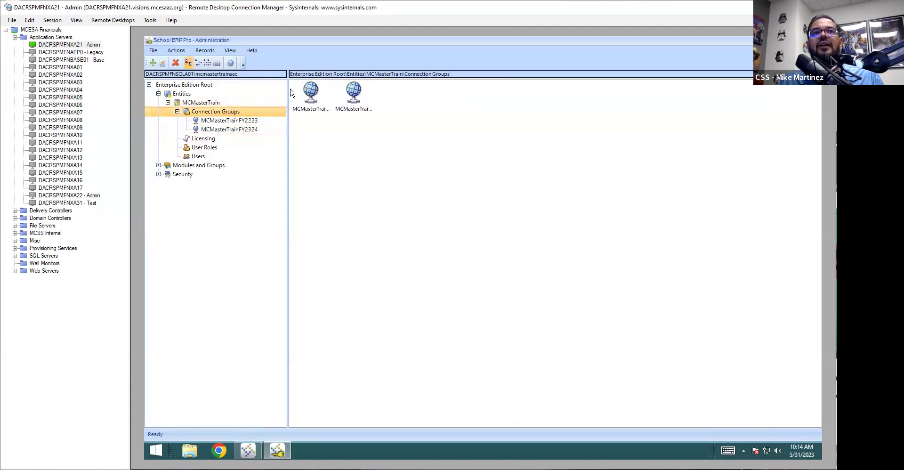
pyautogui.click(207, 62)
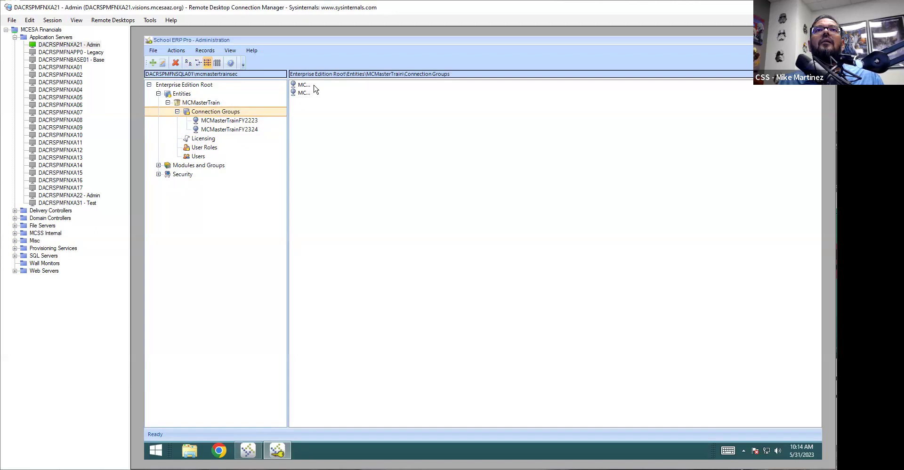
# Step: Show the connection groups with their full names and open MCMasterTrainFY2324 for editing
pyautogui.click(198, 63)
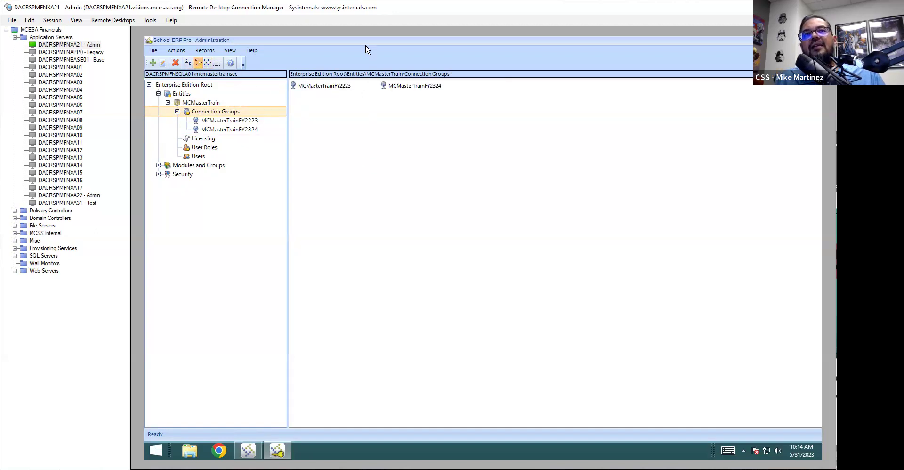
pyautogui.click(413, 88)
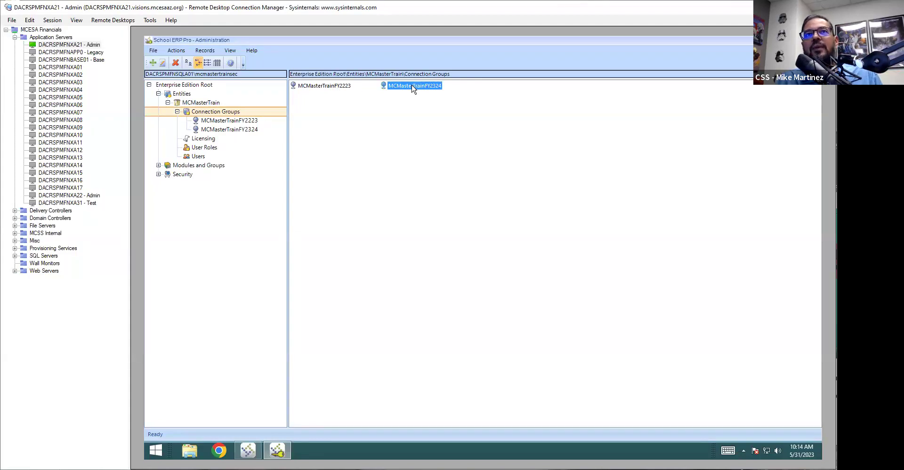
pyautogui.doubleClick(412, 88)
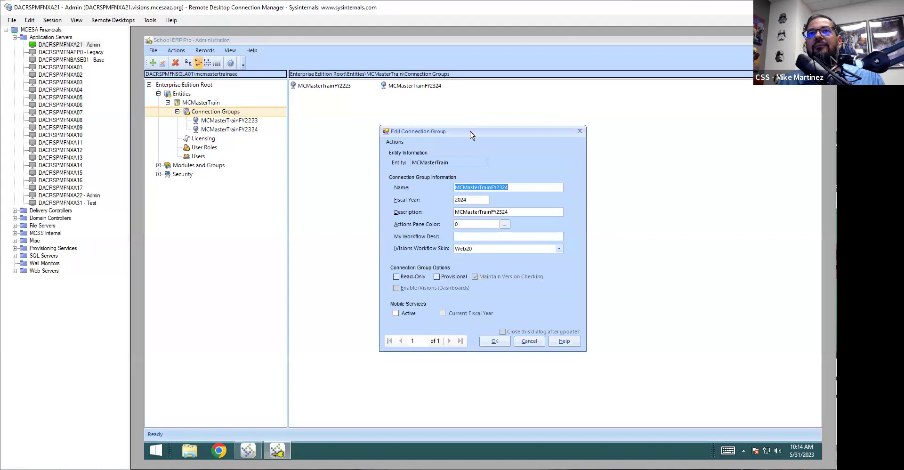
pyautogui.moveTo(475, 135); pyautogui.dragTo(485, 135)
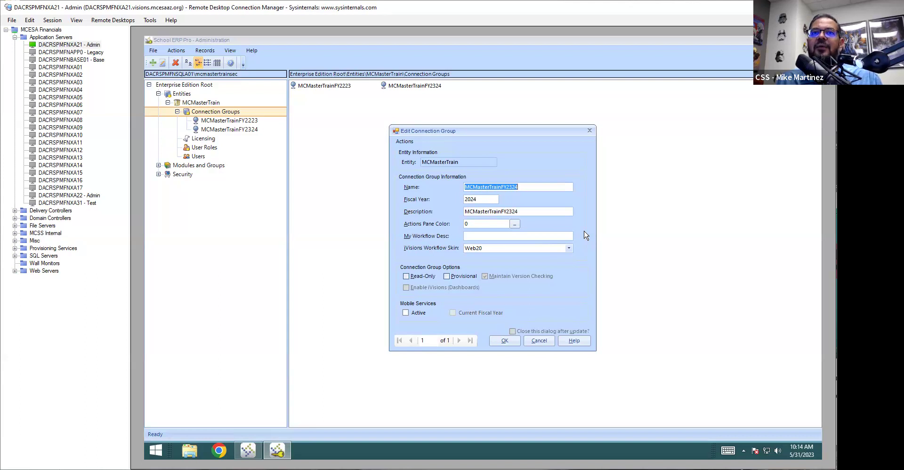
# Step: Set the connection group's Actions Pane Color to the light green 93FF96
pyautogui.click(515, 225)
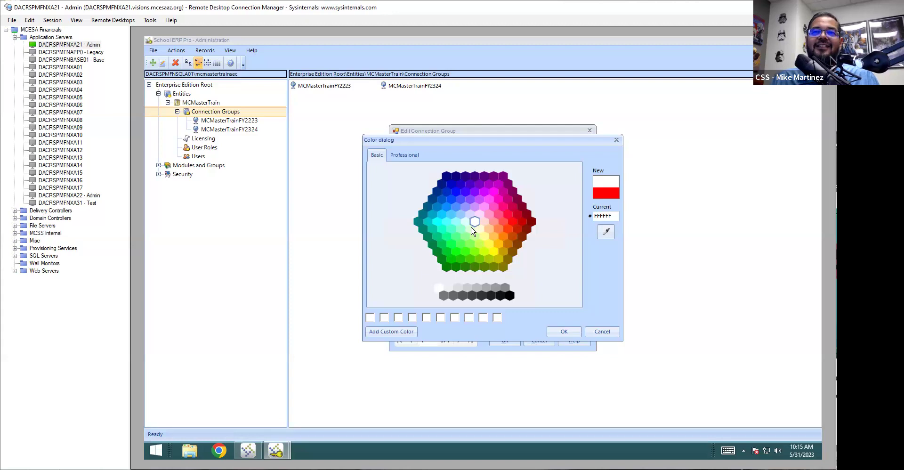
pyautogui.click(464, 238)
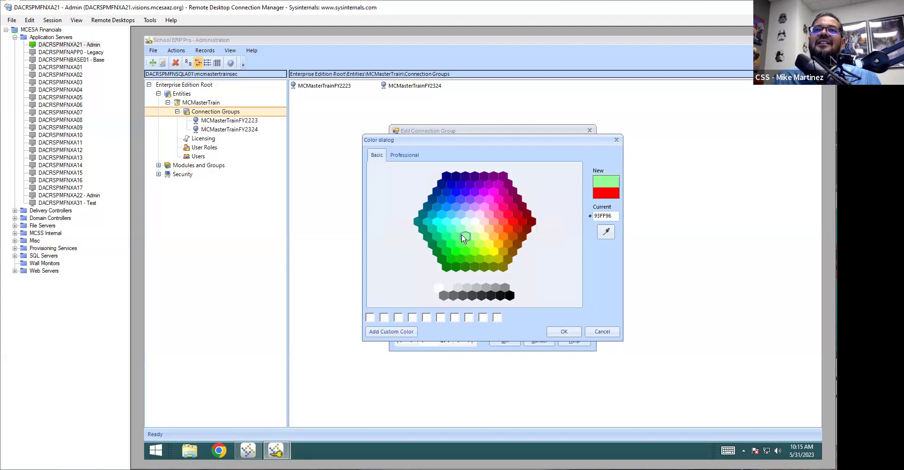
pyautogui.click(564, 331)
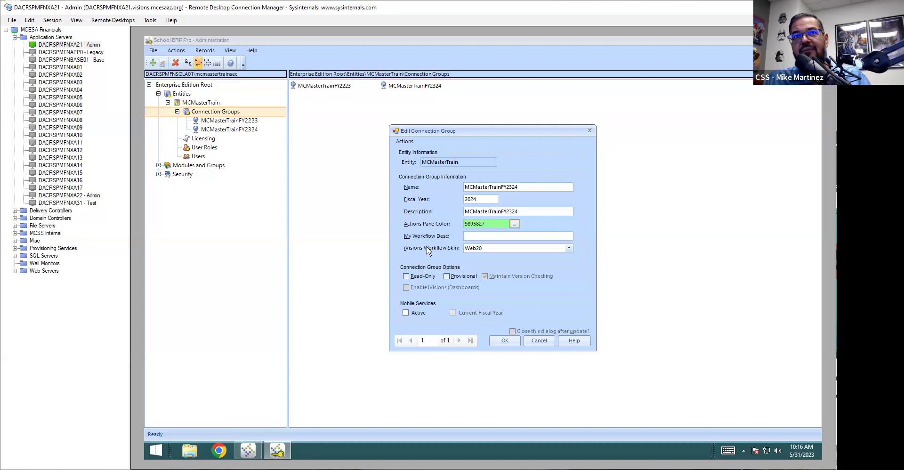
# Step: Remove all entity users' access to the MCMasterTrainFY2324 connection group
pyautogui.click(405, 142)
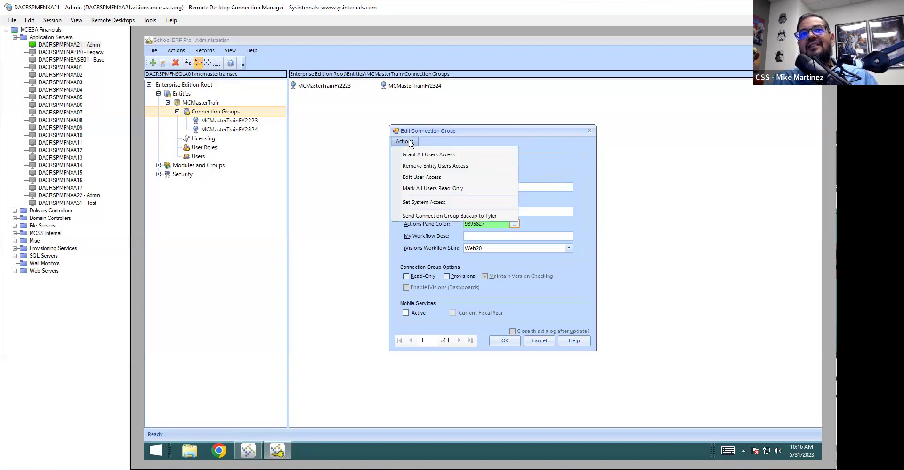
pyautogui.click(452, 167)
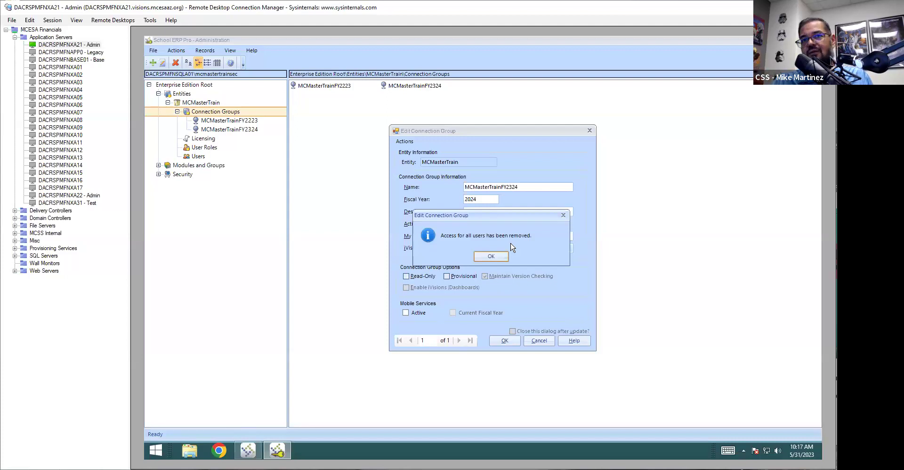
pyautogui.click(491, 257)
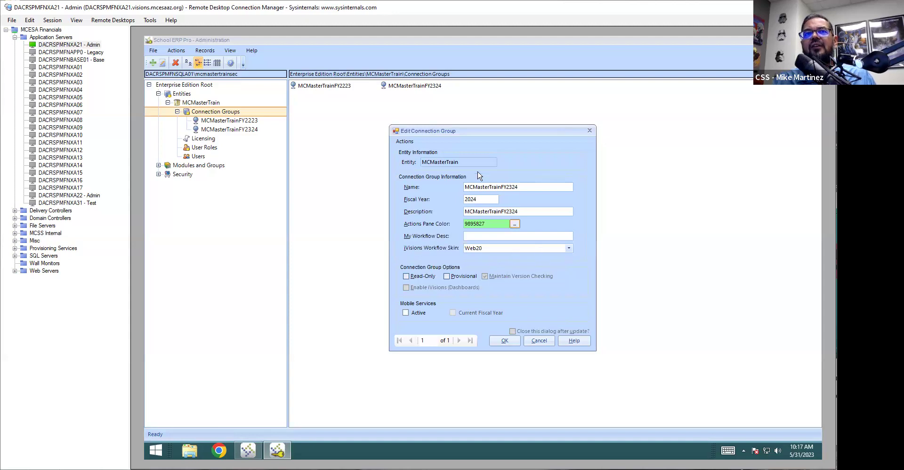
# Step: Grant access to the connection group only to the test user and the user whose default role is Payroll
pyautogui.click(413, 142)
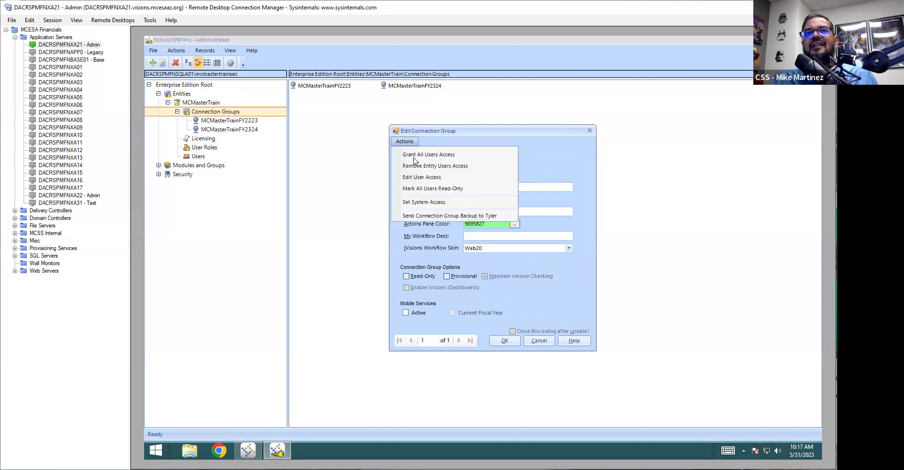
pyautogui.click(422, 178)
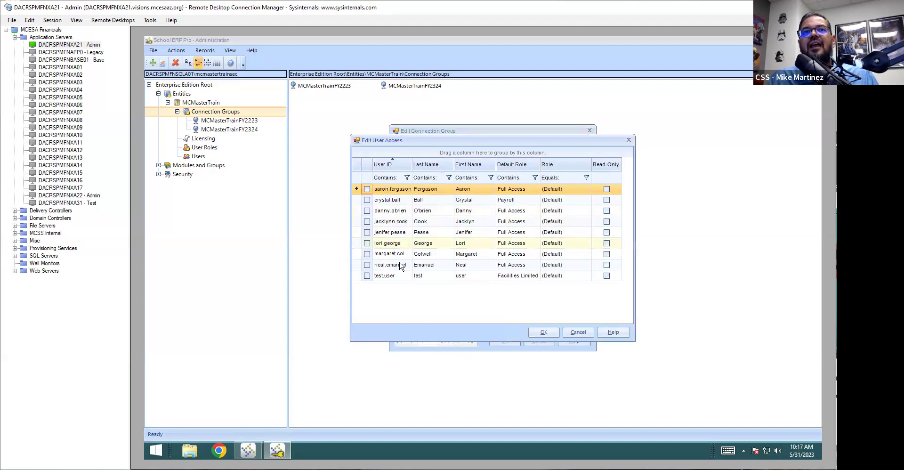
pyautogui.click(367, 276)
pyautogui.click(367, 200)
pyautogui.click(367, 200)
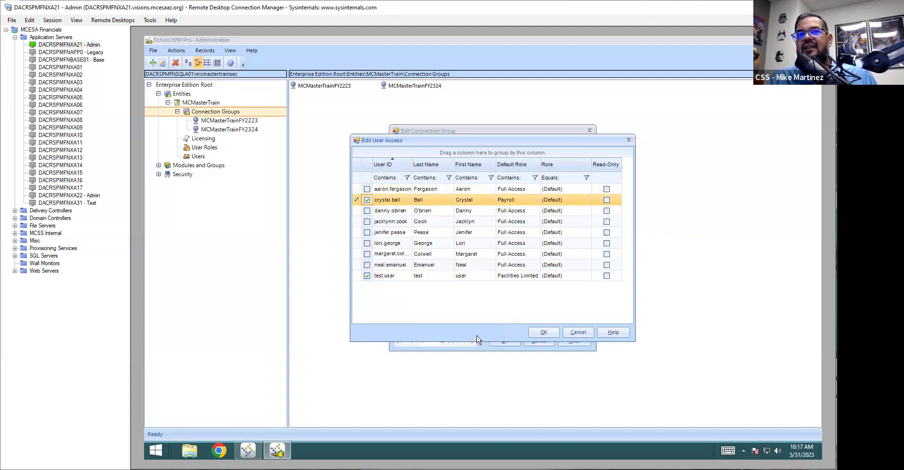
pyautogui.click(545, 333)
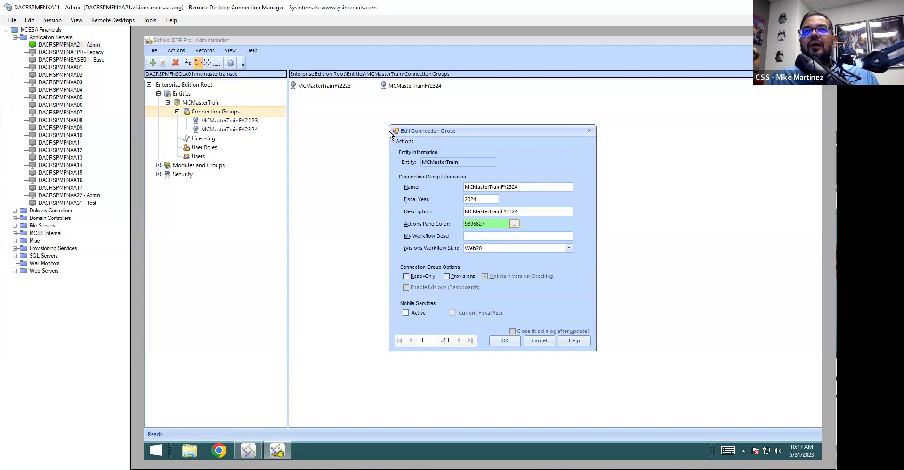
# Step: Review the available connection group actions and save the edited MCMasterTrainFY2324 group
pyautogui.click(403, 142)
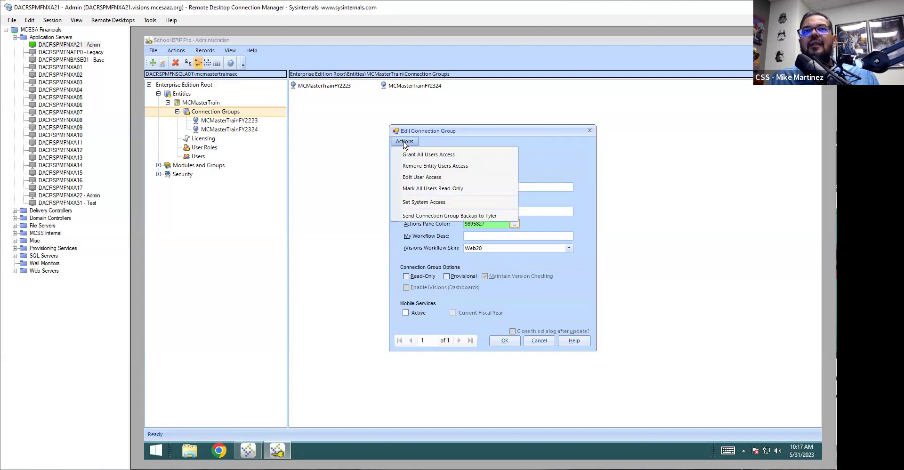
pyautogui.click(437, 141)
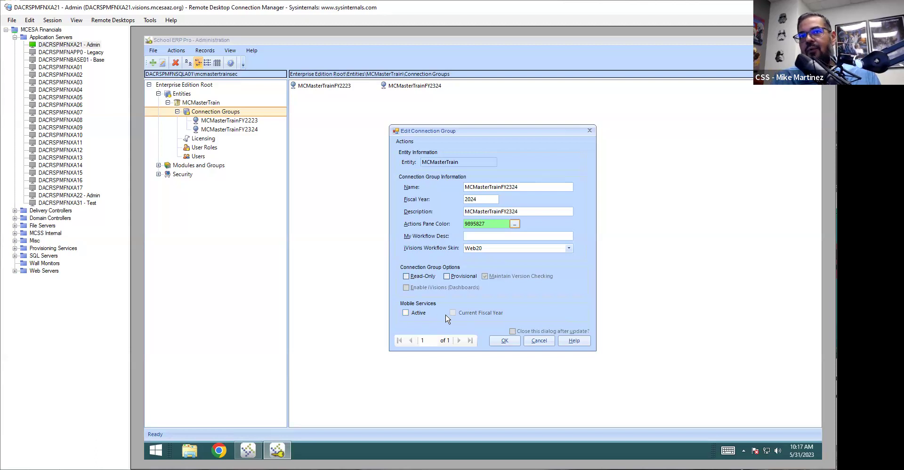
pyautogui.click(511, 343)
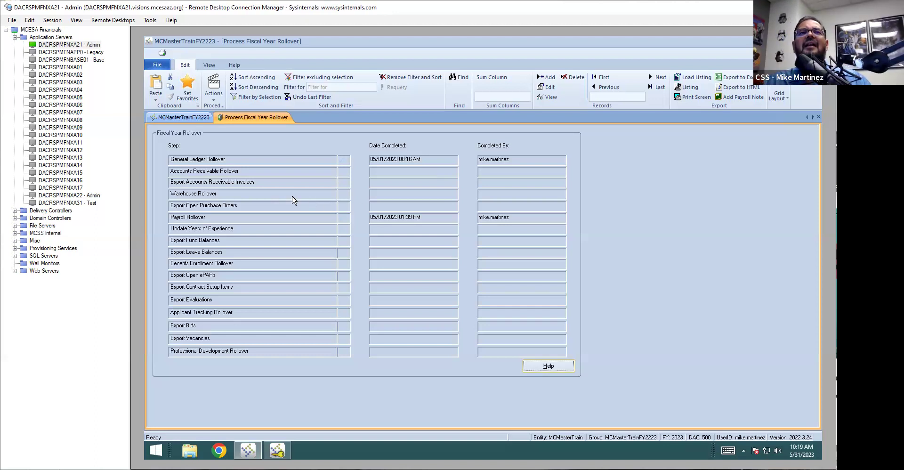
# Step: In the MCMasterTrainFY2223 School ERP Pro session, open Fiscal Year Rollover Settings from the General Ledger configuration
pyautogui.click(193, 119)
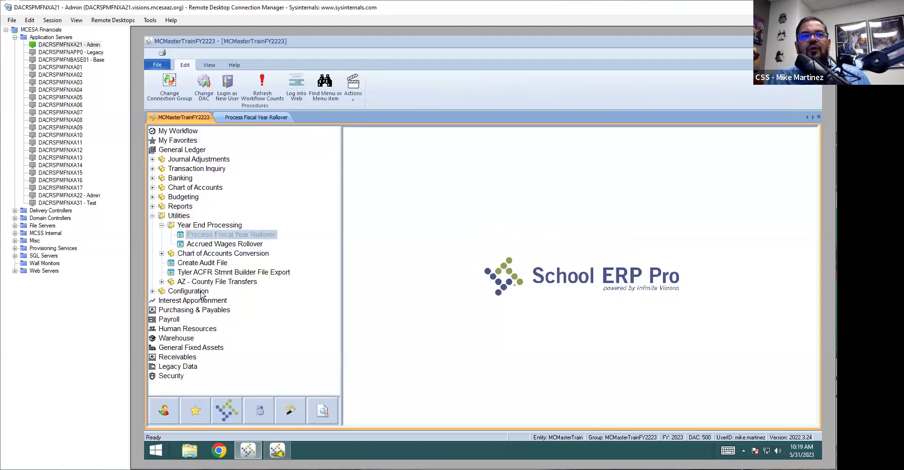
pyautogui.click(181, 150)
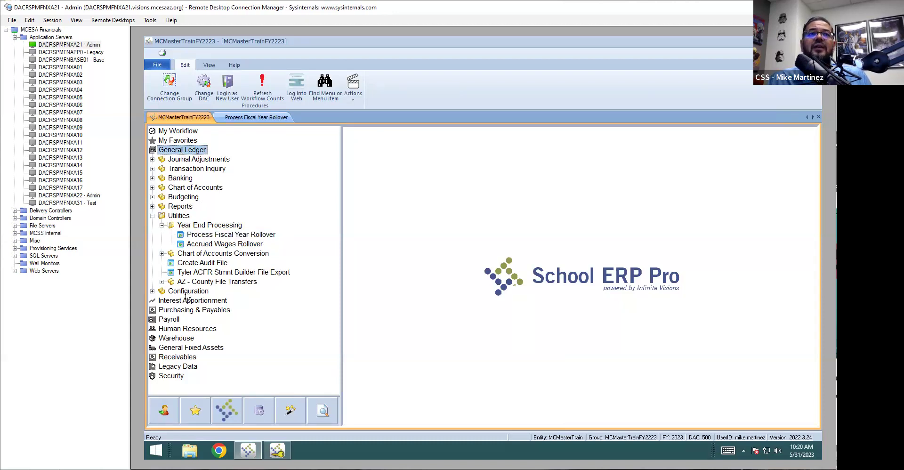
pyautogui.click(152, 292)
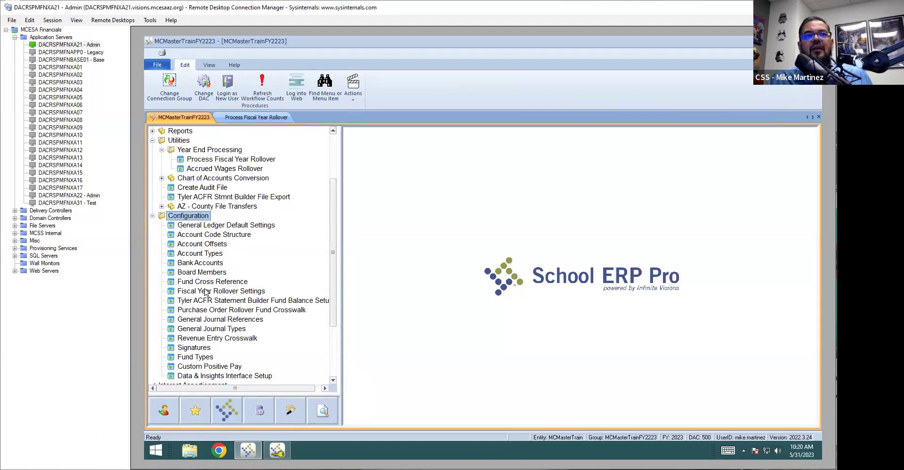
pyautogui.click(219, 292)
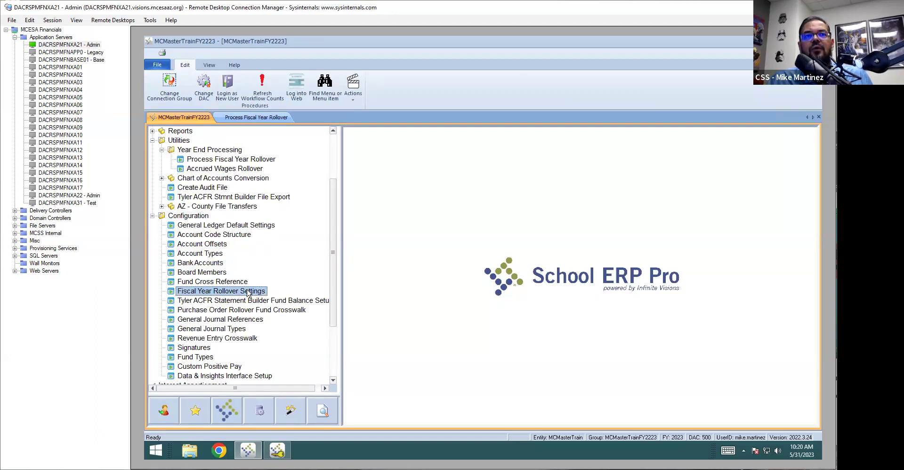
pyautogui.doubleClick(249, 292)
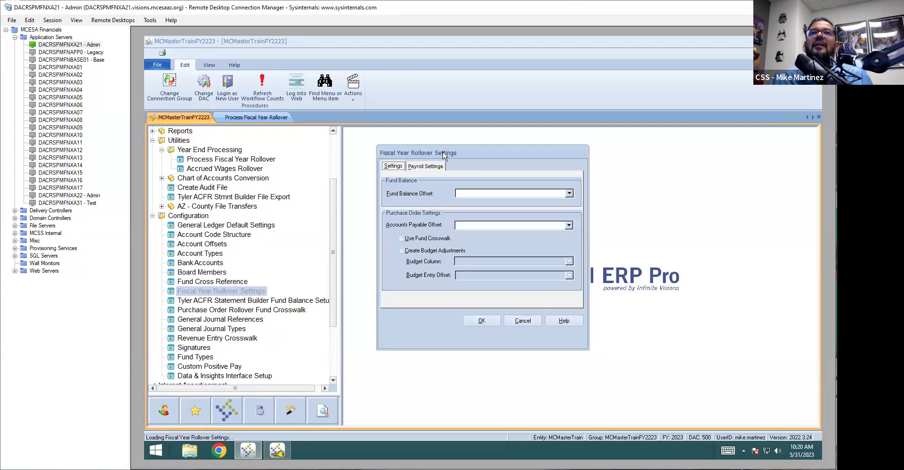
pyautogui.moveTo(443, 152); pyautogui.dragTo(464, 153)
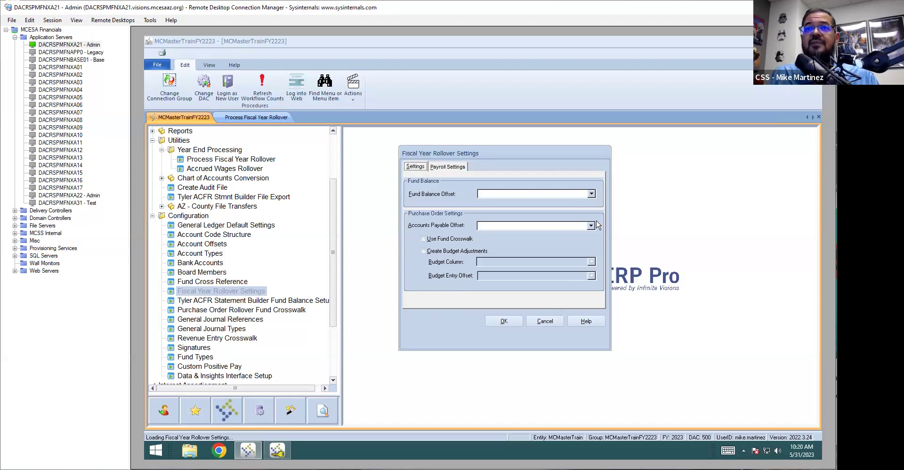
# Step: Set the Fund Balance Offset in the rollover settings to FUND BALANCE
pyautogui.click(591, 193)
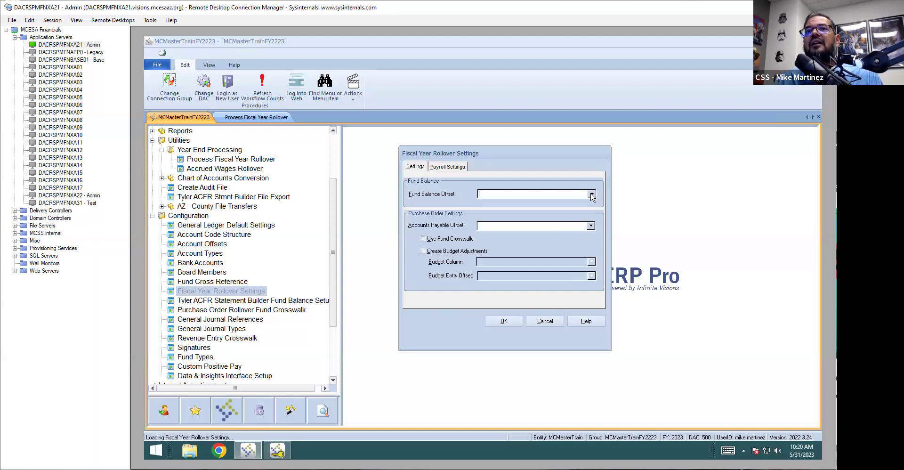
pyautogui.scroll(-3, 584, 212)
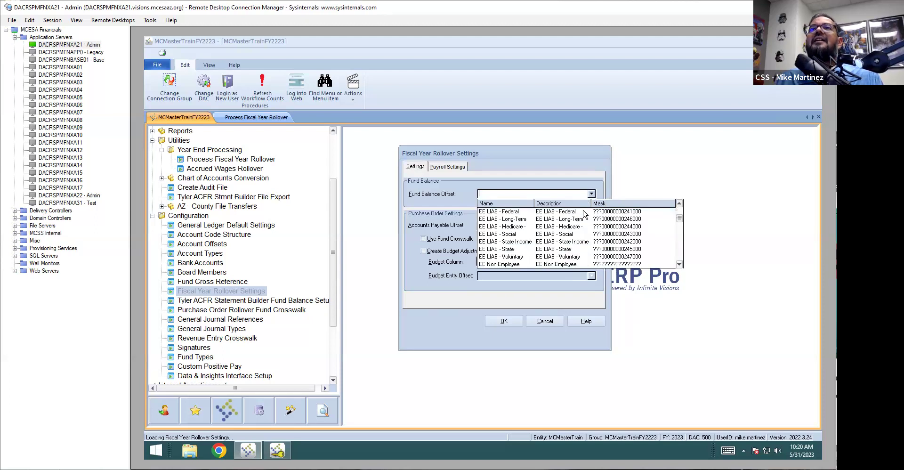
pyautogui.scroll(-3, 583, 213)
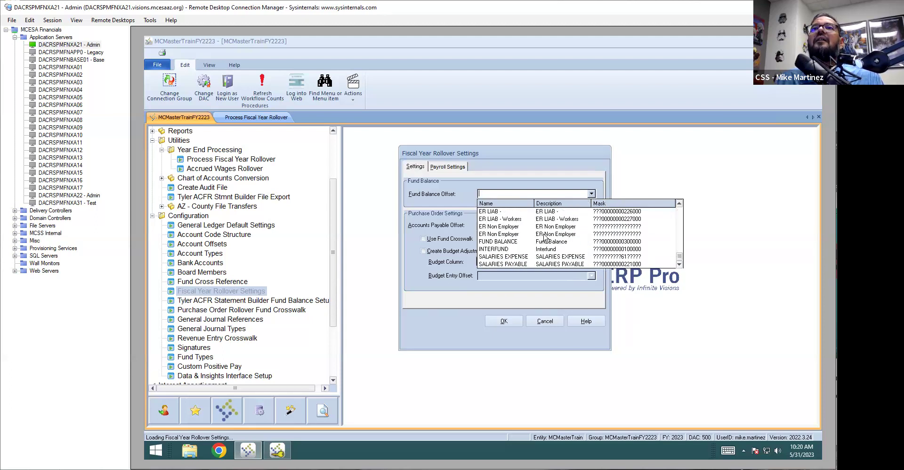
pyautogui.click(561, 242)
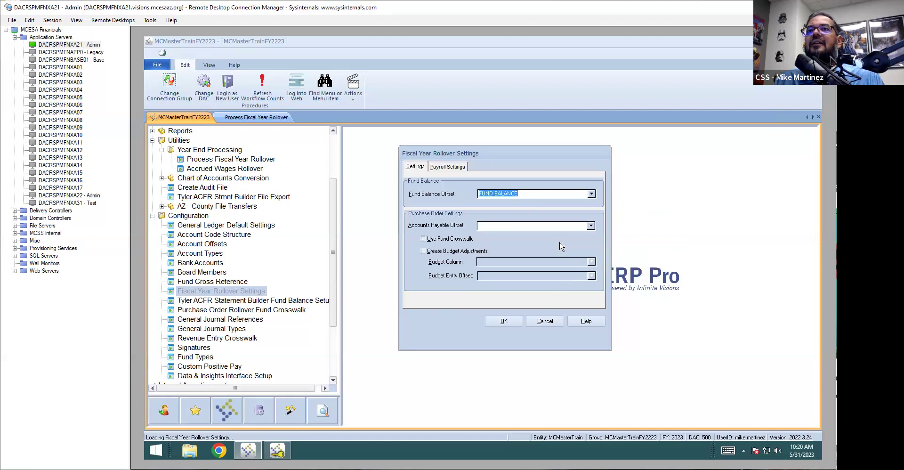
pyautogui.click(591, 195)
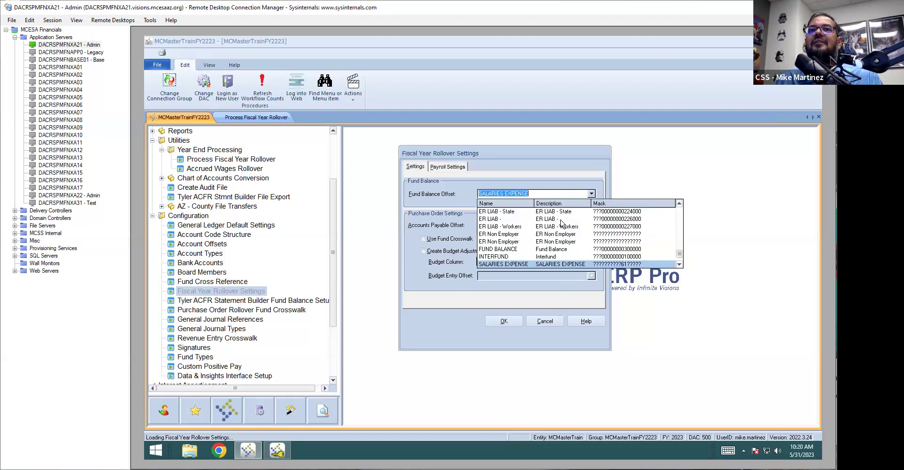
pyautogui.click(540, 249)
# Step: Set the Accounts Payable Offset for purchase orders to ACCOUNTS PAYABLE
pyautogui.click(563, 226)
pyautogui.click(590, 225)
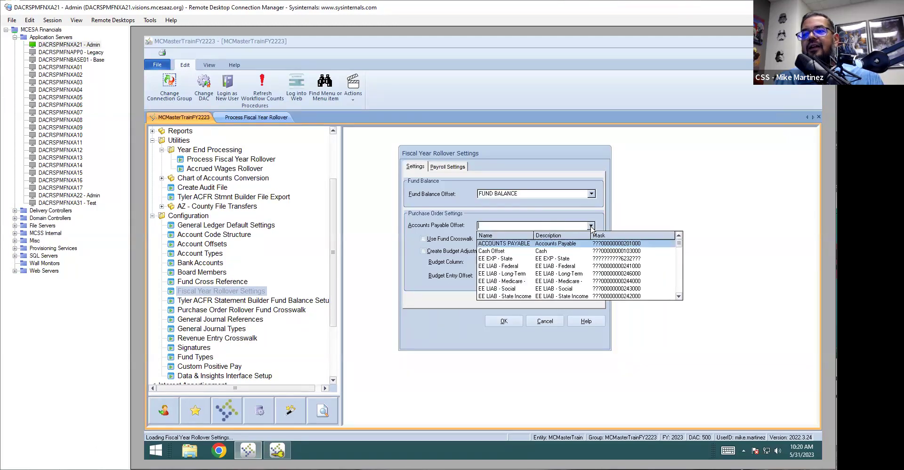
pyautogui.click(551, 244)
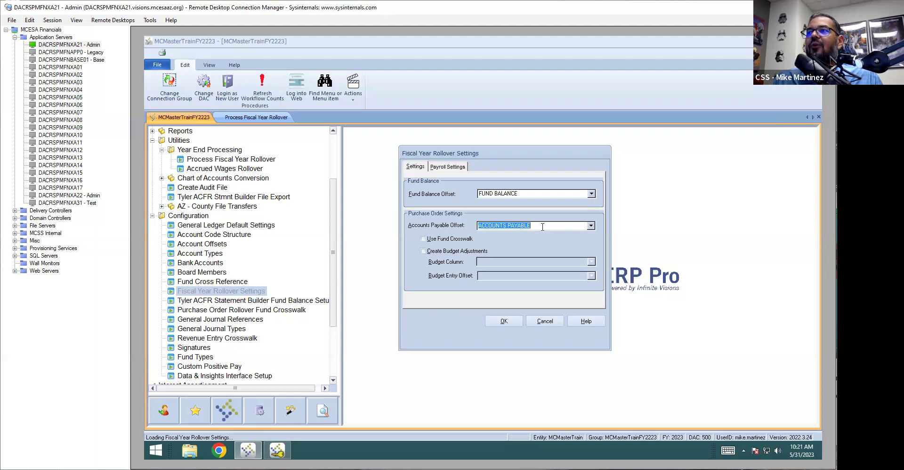
# Step: Check the account masks of the Accounts Payable and Fund Balance offsets, and save the Fiscal Year Rollover Settings
pyautogui.click(589, 226)
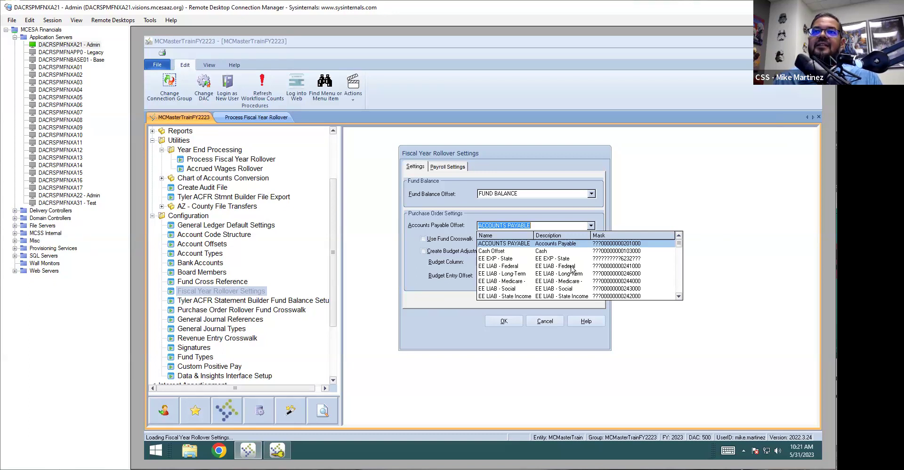
pyautogui.click(547, 225)
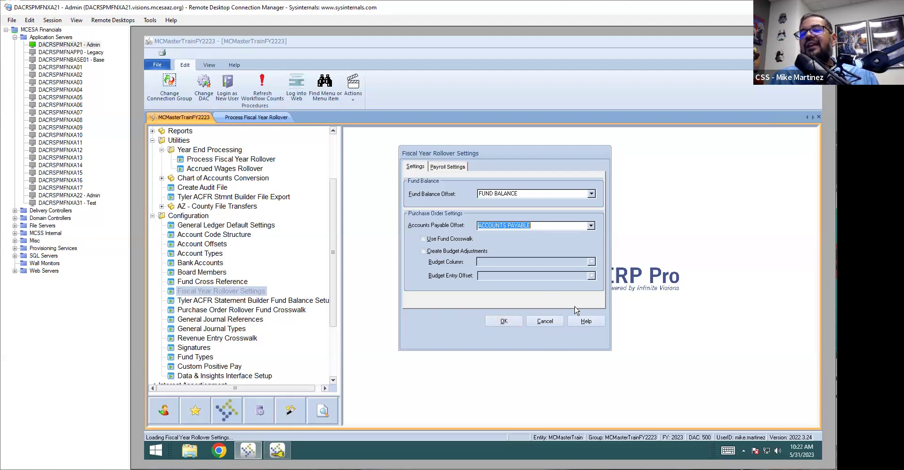
pyautogui.click(591, 225)
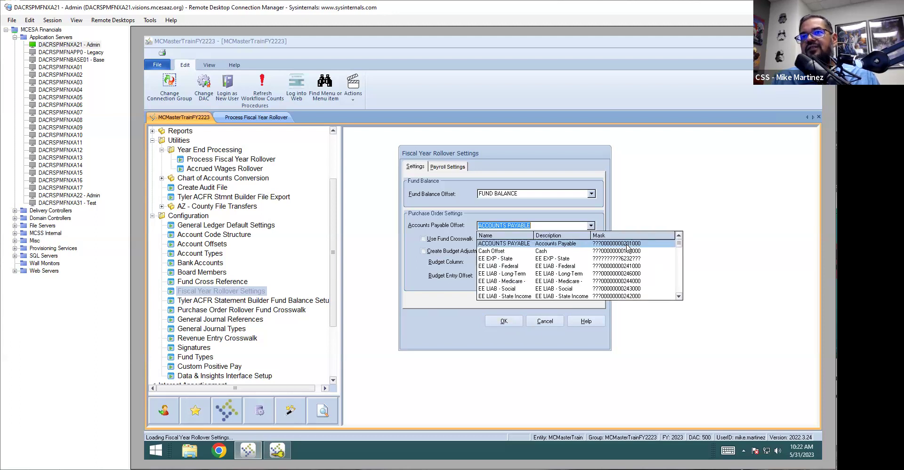
pyautogui.click(597, 216)
pyautogui.click(591, 193)
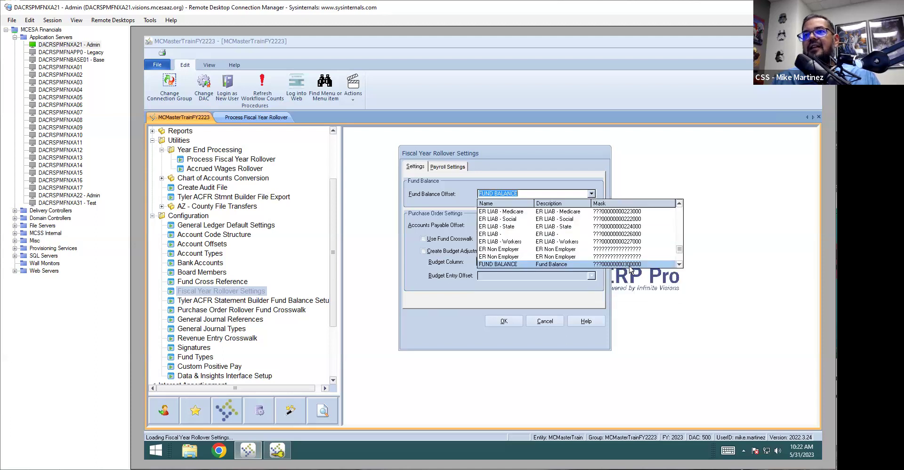
pyautogui.click(599, 288)
pyautogui.click(505, 323)
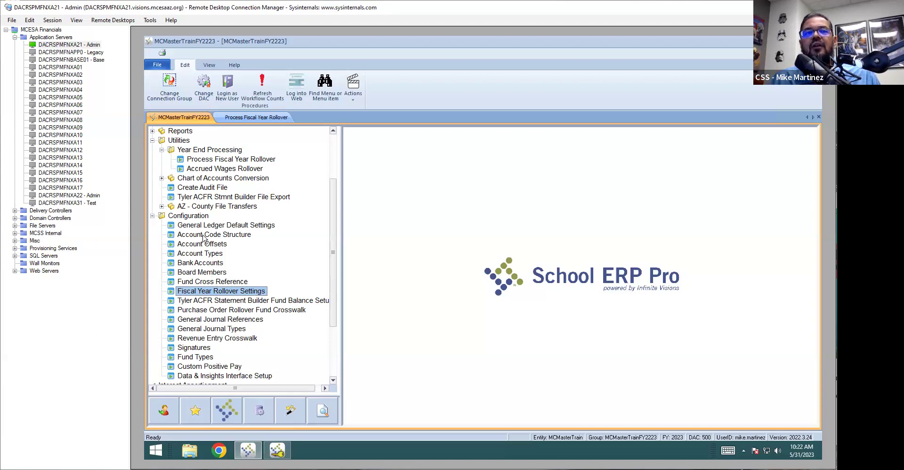
# Step: Open the General Ledger Default Settings of MCMasterTrainFY2223 and display the Cross-Year Update options
pyautogui.click(233, 225)
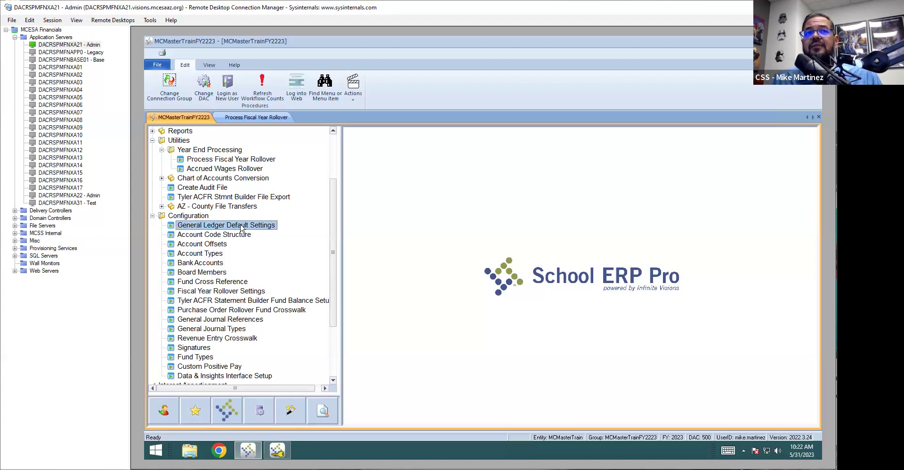
pyautogui.doubleClick(243, 227)
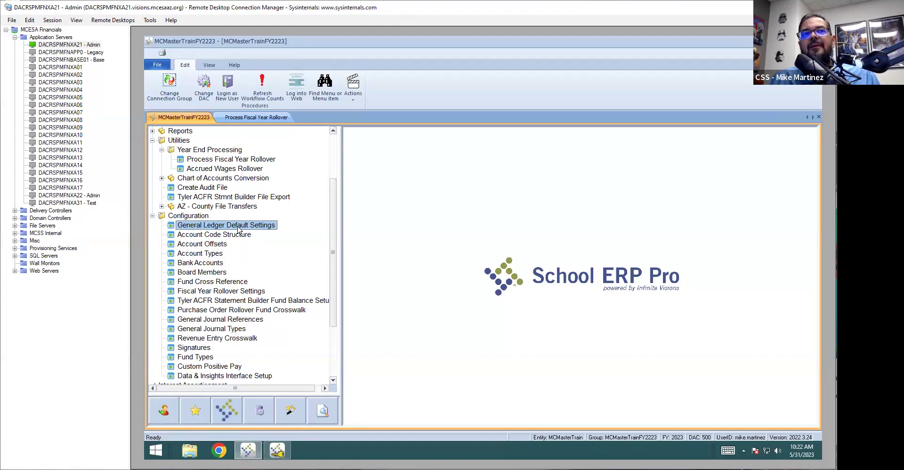
pyautogui.moveTo(427, 83); pyautogui.dragTo(456, 84)
pyautogui.click(483, 110)
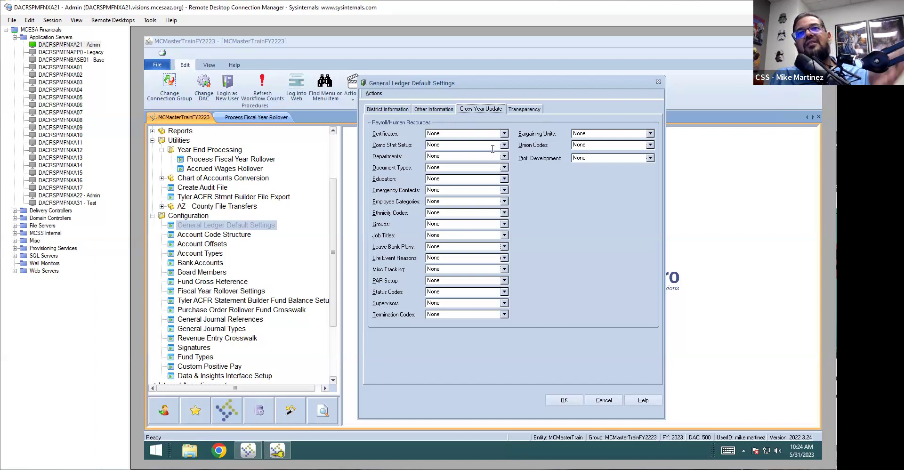
# Step: Set the cross-year update of Certificates, Comp Stmt Setup, Departments and Document Types to Next Year
pyautogui.click(504, 134)
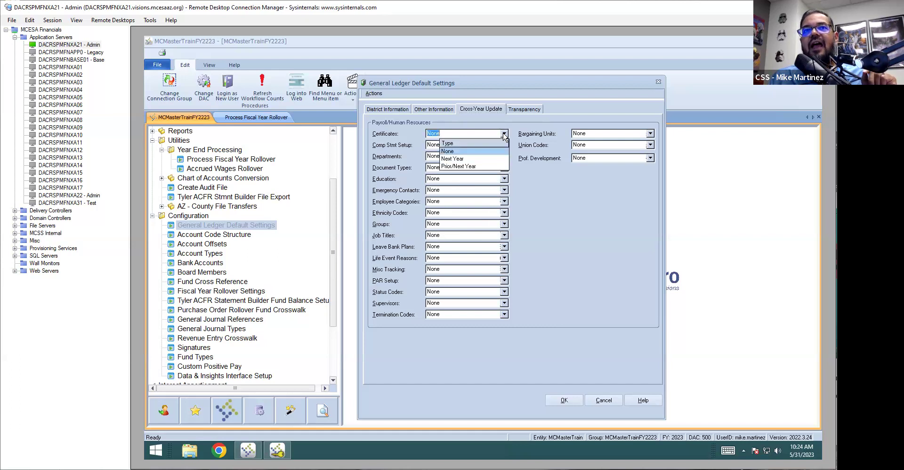
pyautogui.click(466, 158)
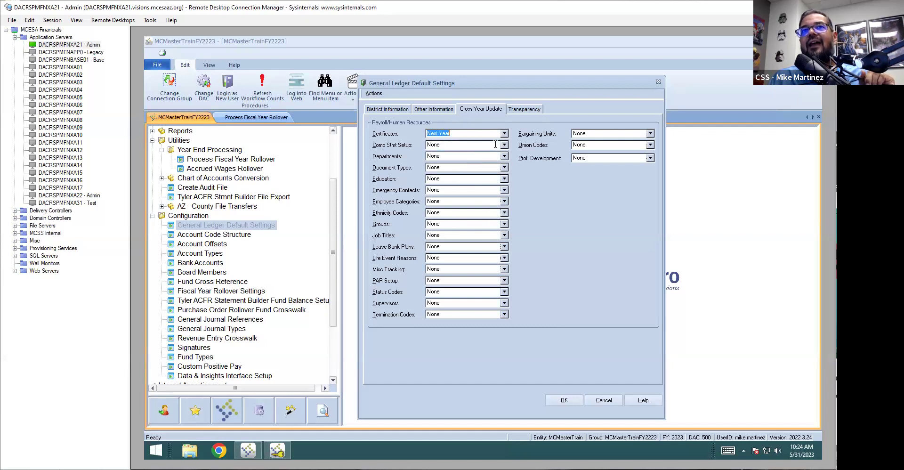
pyautogui.click(504, 144)
pyautogui.click(480, 169)
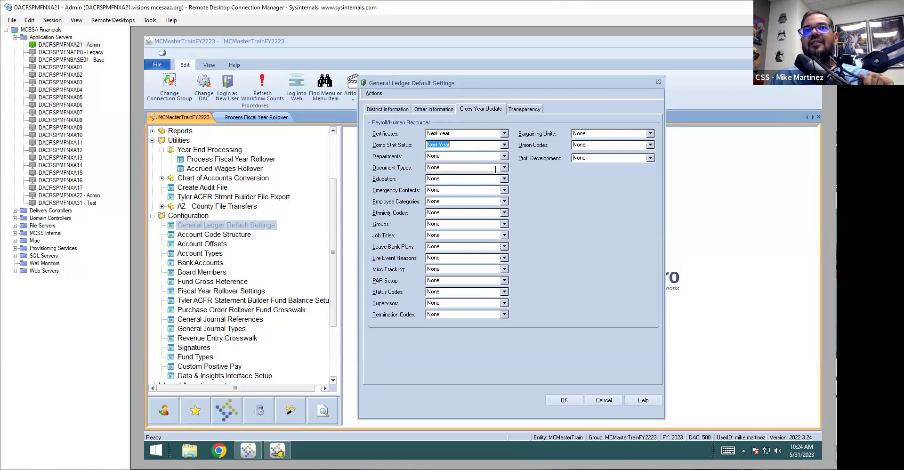
pyautogui.click(503, 156)
pyautogui.click(475, 181)
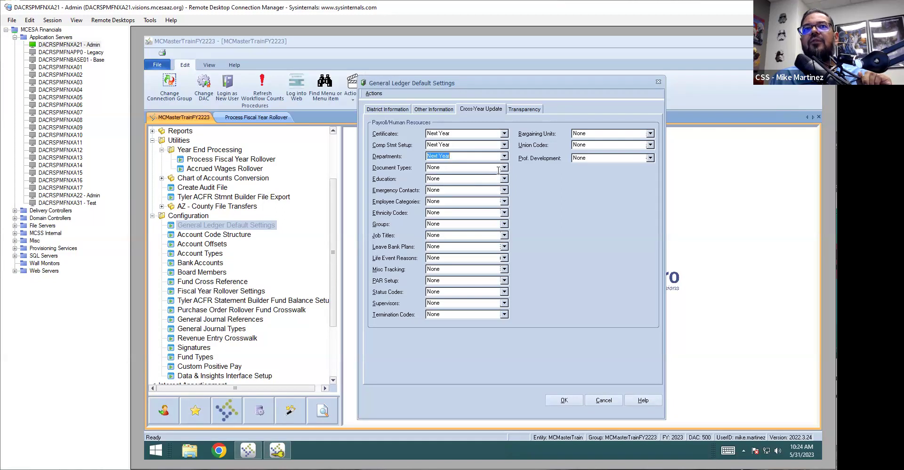
pyautogui.click(503, 168)
pyautogui.click(488, 192)
pyautogui.click(503, 167)
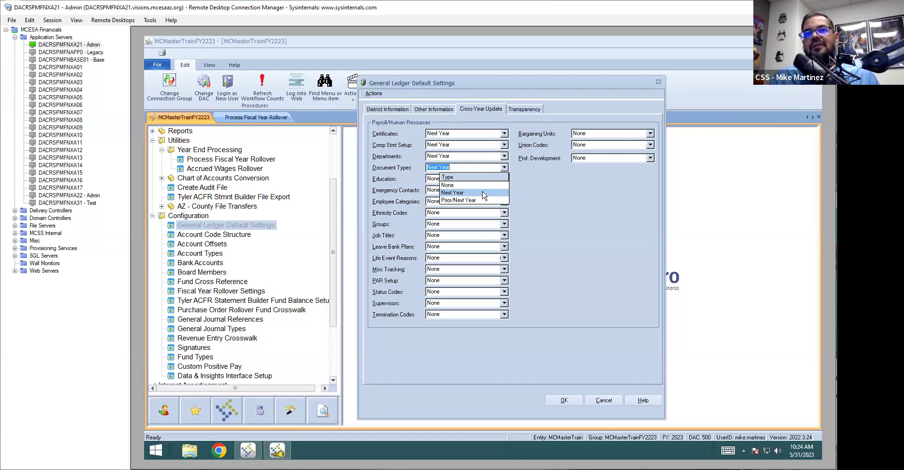
pyautogui.click(483, 195)
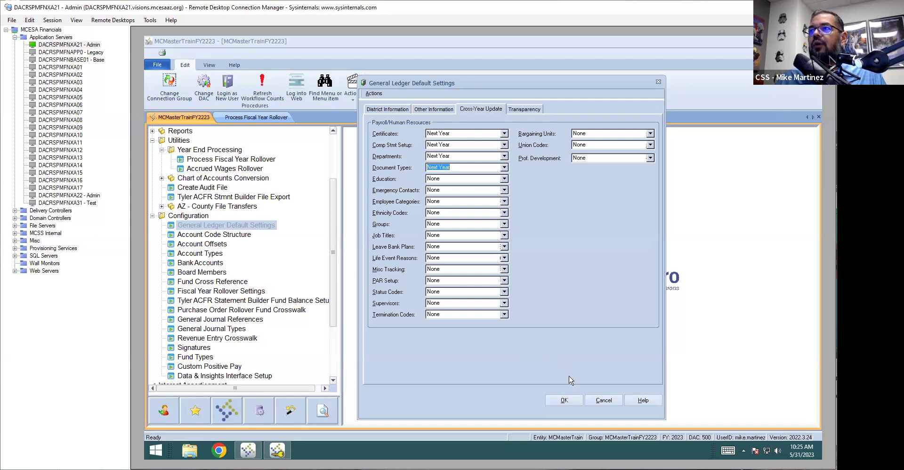
# Step: Set the budget Prior Year Column to FY2021 Adopted Budget and save the General Ledger Default Settings
pyautogui.click(562, 401)
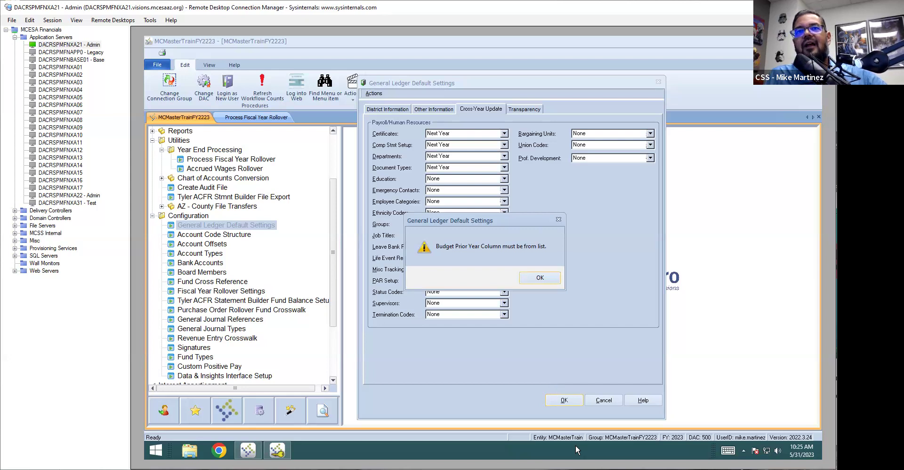
pyautogui.click(539, 278)
pyautogui.click(546, 236)
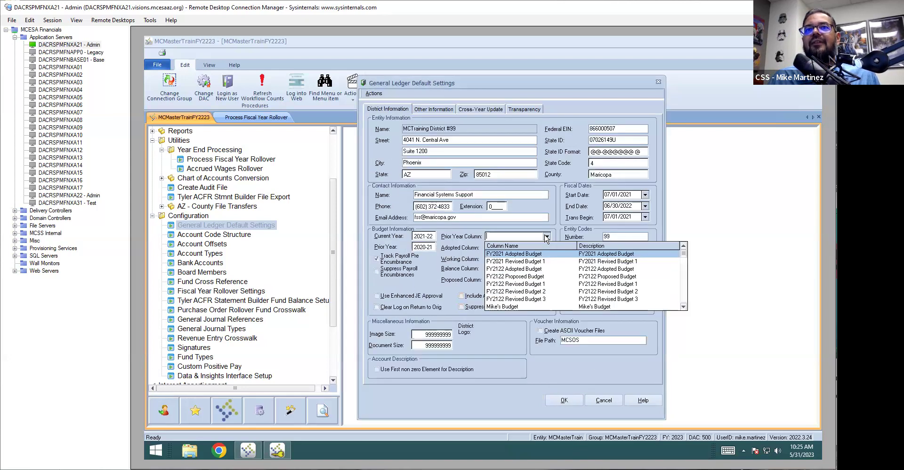
pyautogui.click(522, 254)
pyautogui.click(565, 398)
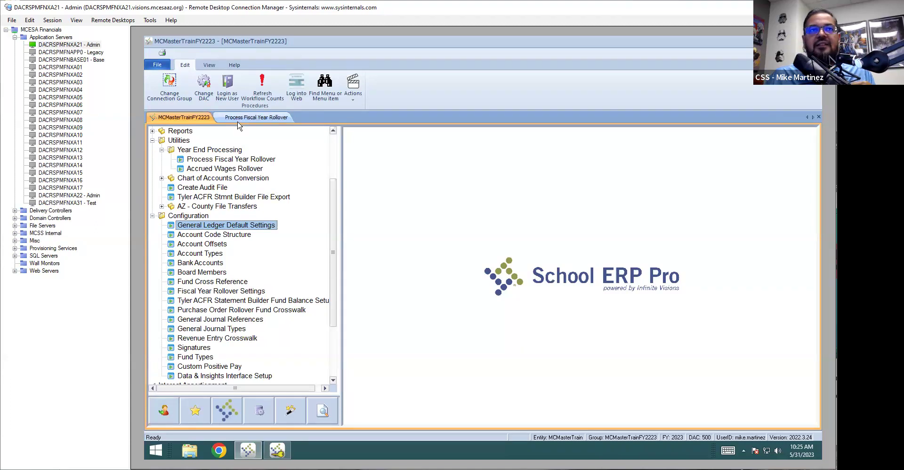
# Step: Change the connection group to MCMasterTrainFY2324 and log in to it
pyautogui.click(175, 95)
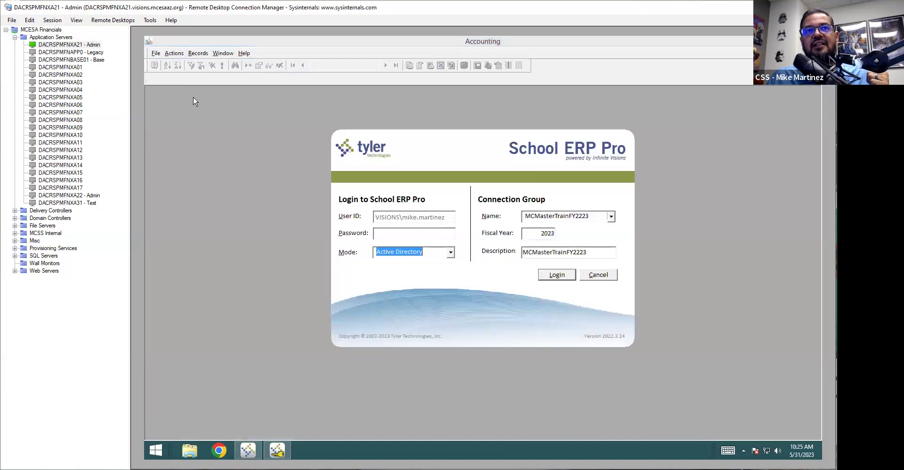
pyautogui.click(610, 216)
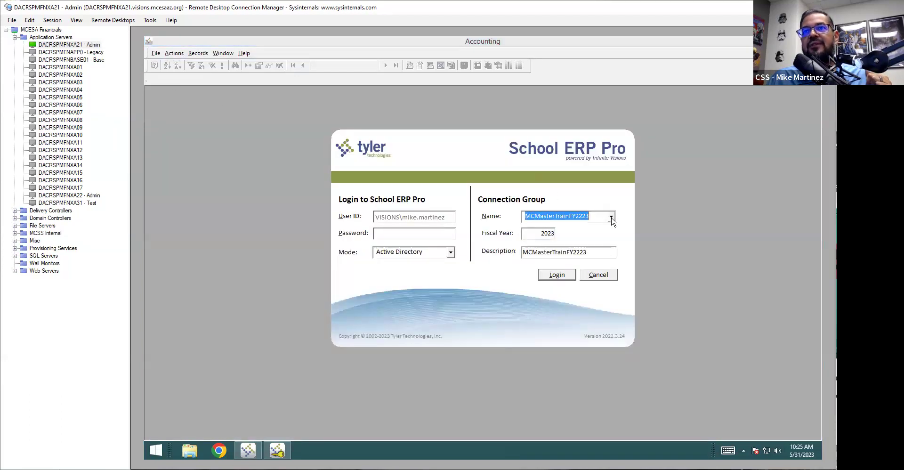
pyautogui.click(611, 238)
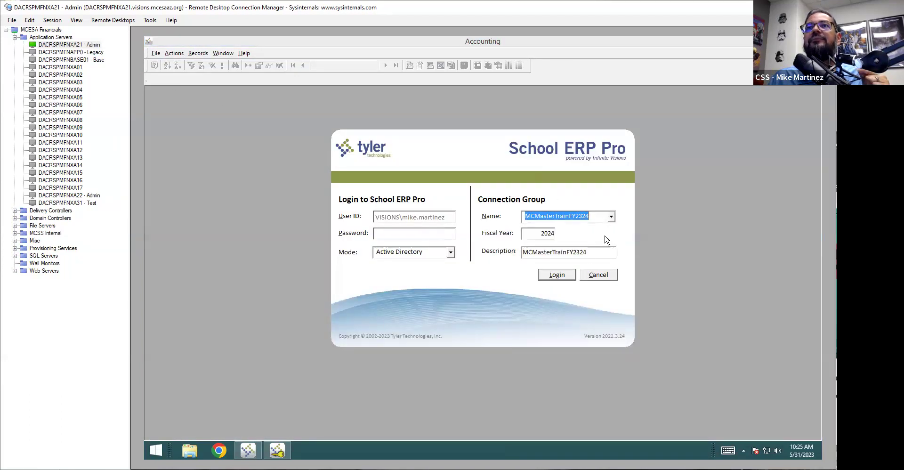
pyautogui.click(560, 276)
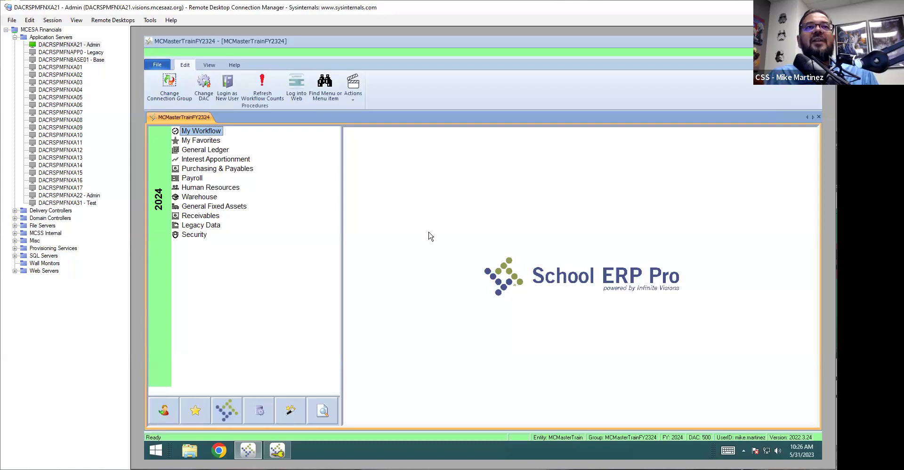
# Step: Open General Ledger Default Settings from the General Ledger configuration of the 2024 fiscal year
pyautogui.click(204, 151)
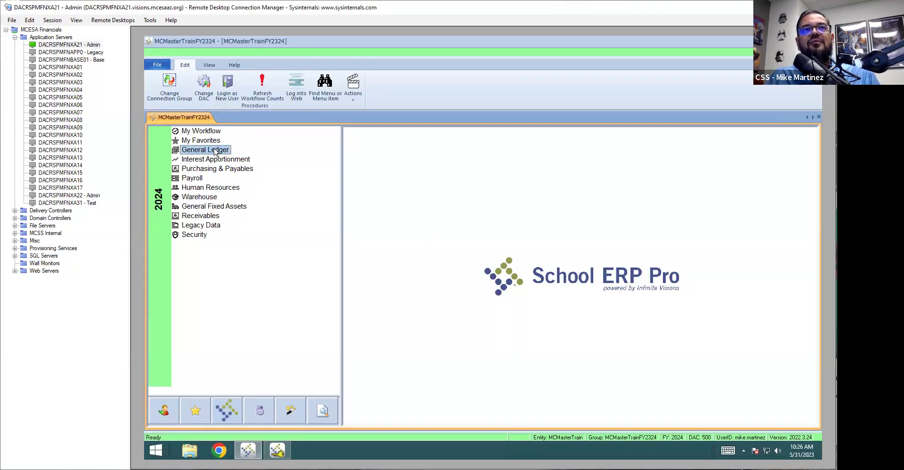
pyautogui.doubleClick(214, 150)
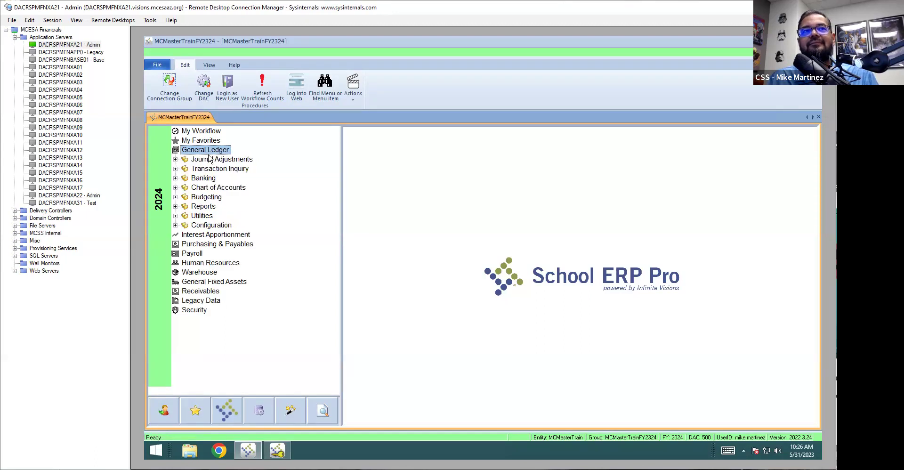
pyautogui.click(175, 225)
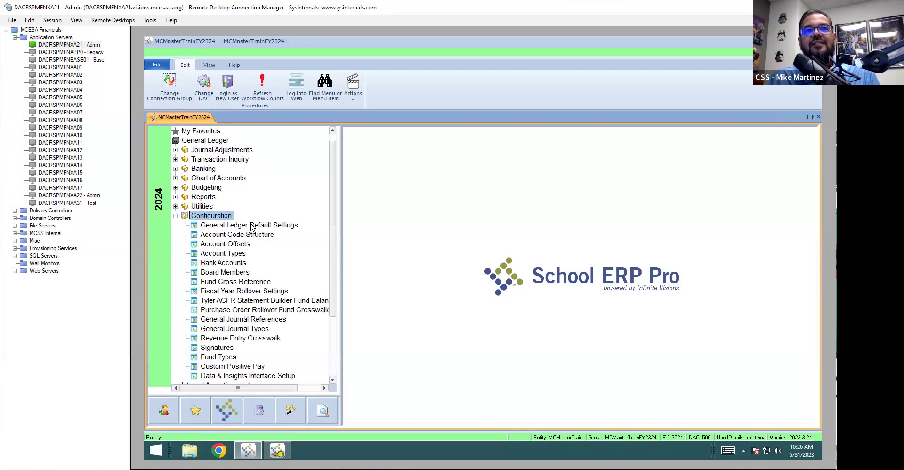
pyautogui.click(275, 226)
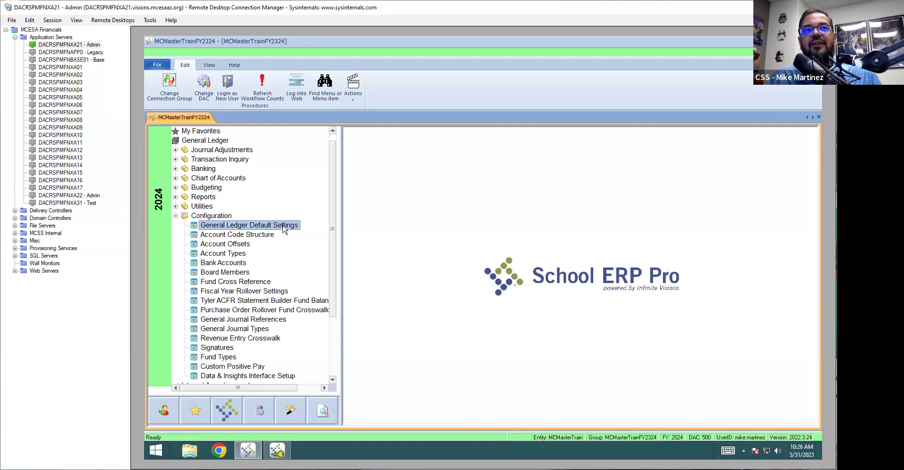
pyautogui.doubleClick(284, 227)
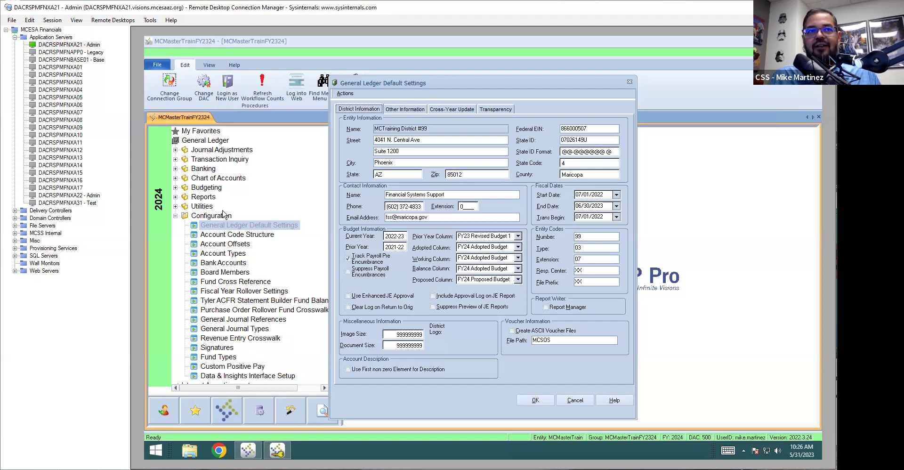
pyautogui.moveTo(509, 85)
pyautogui.mouseDown()
pyautogui.moveTo(516, 81)
pyautogui.moveTo(514, 88)
pyautogui.mouseUp()
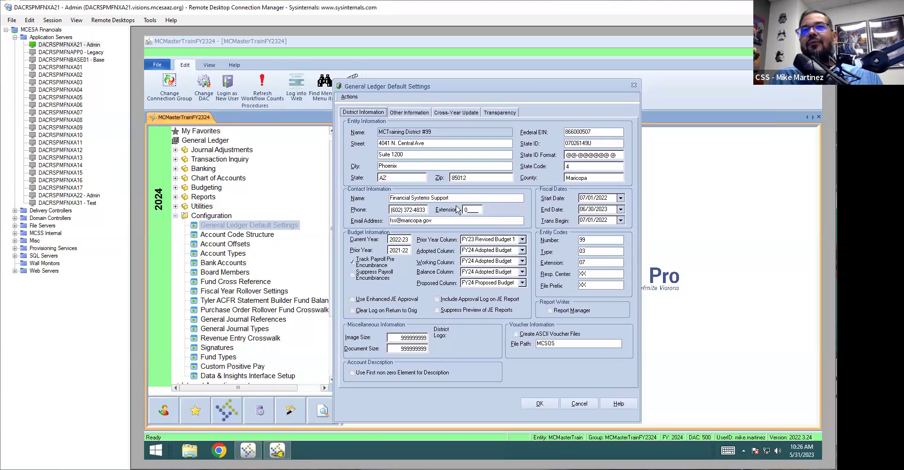
pyautogui.moveTo(459, 92); pyautogui.dragTo(437, 86)
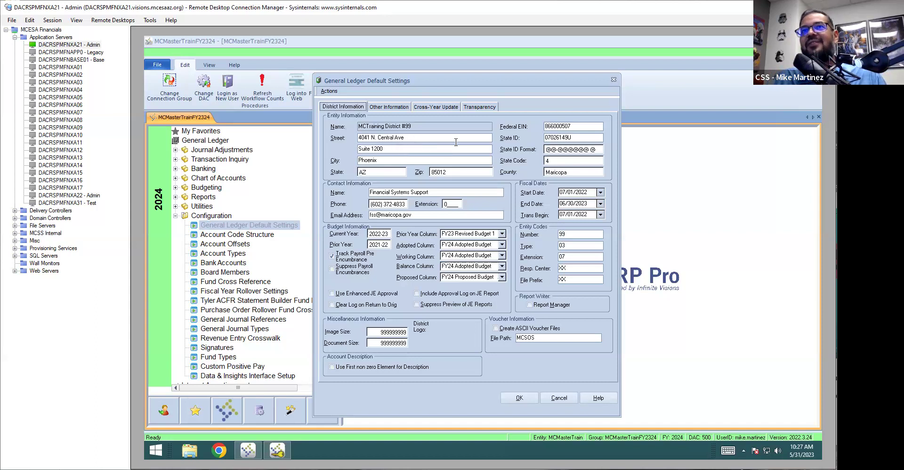
# Step: Set the fiscal End Date to 05/30/2024
pyautogui.click(600, 204)
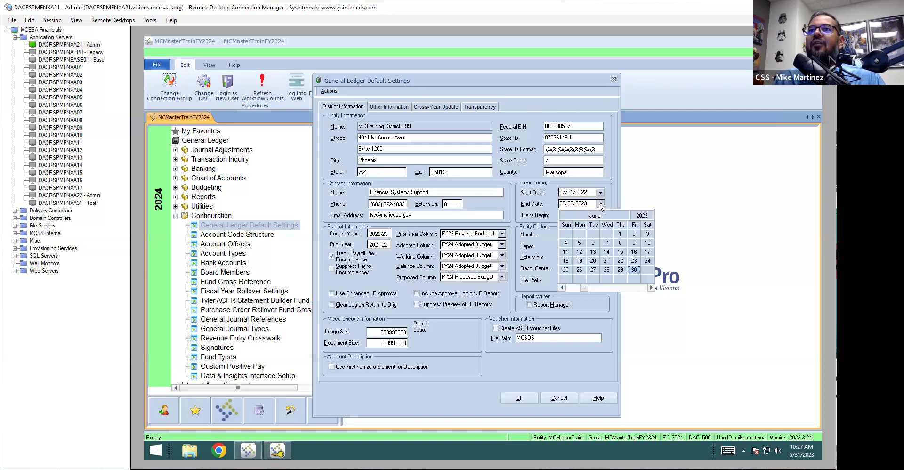
pyautogui.click(651, 287)
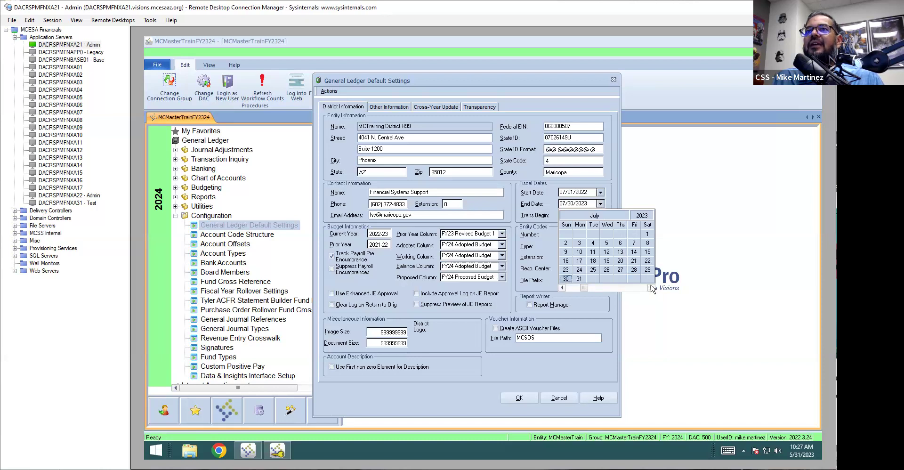
pyautogui.click(562, 287)
pyautogui.click(630, 288)
pyautogui.click(561, 287)
pyautogui.click(545, 211)
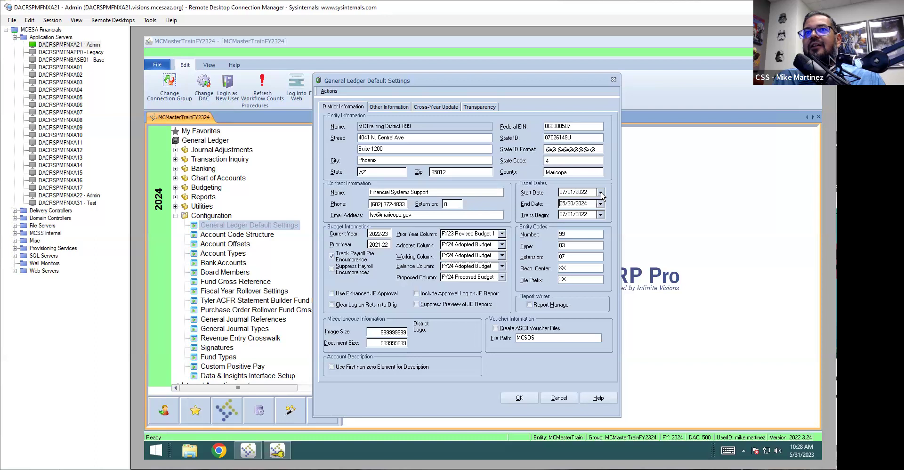
# Step: Set the fiscal Start Date and the Trans Begin date to 07/01/2023
pyautogui.click(600, 193)
pyautogui.click(637, 279)
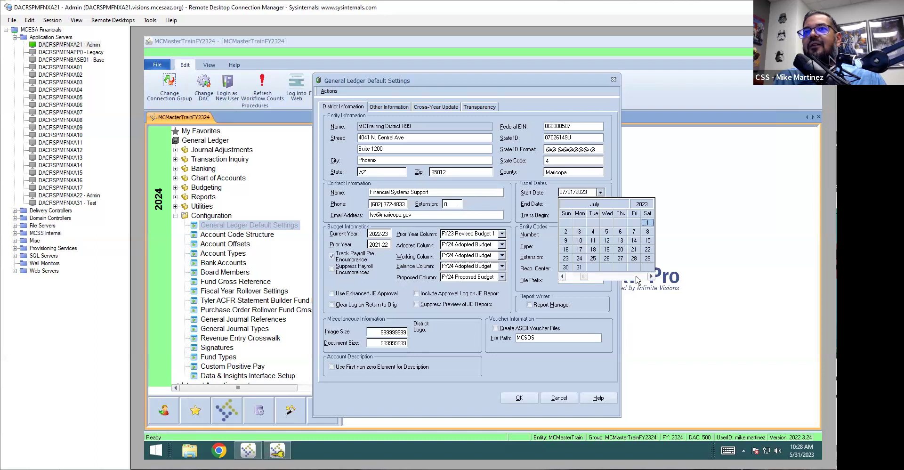
pyautogui.click(646, 224)
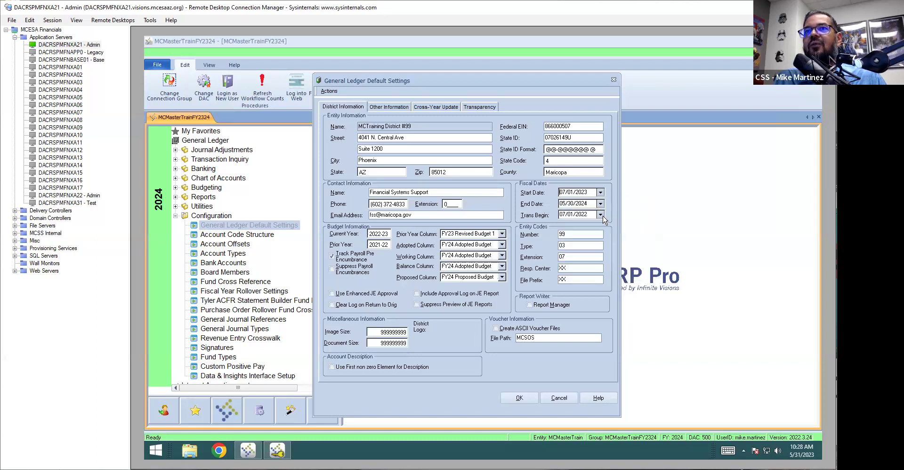
pyautogui.click(600, 215)
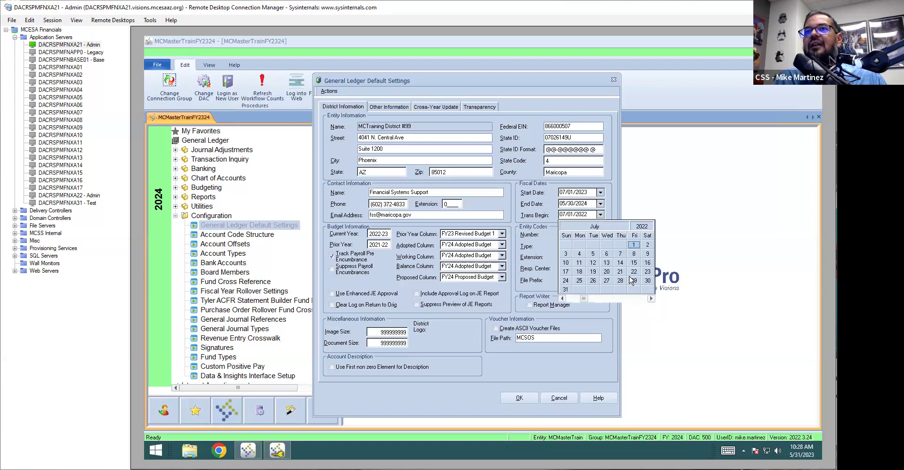
pyautogui.click(633, 298)
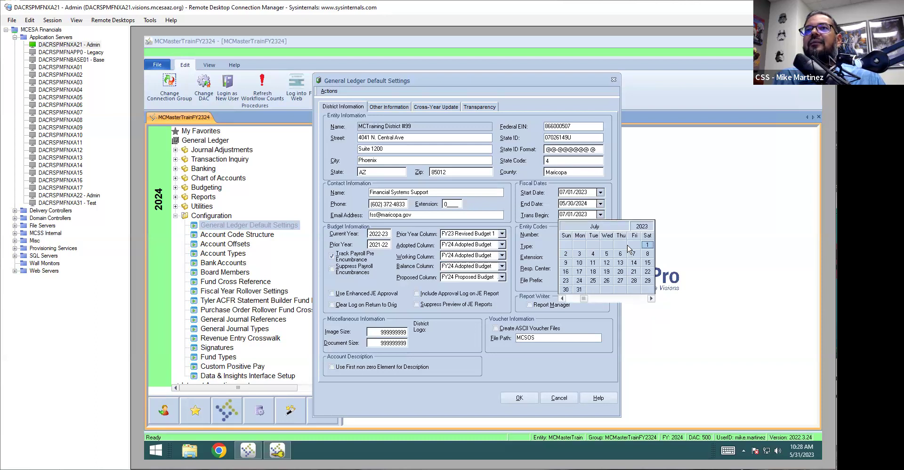
pyautogui.click(646, 245)
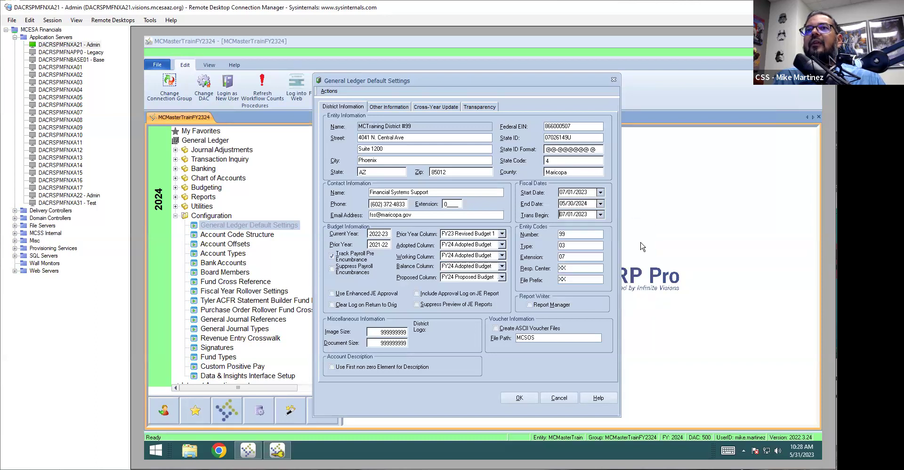
# Step: Set the fiscal End Date to 10/31/2024
pyautogui.click(600, 204)
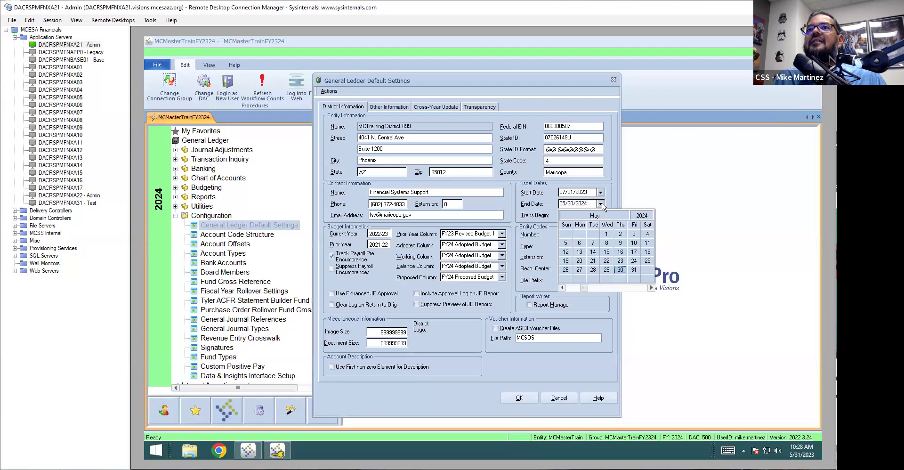
pyautogui.click(651, 288)
pyautogui.click(650, 287)
pyautogui.click(651, 288)
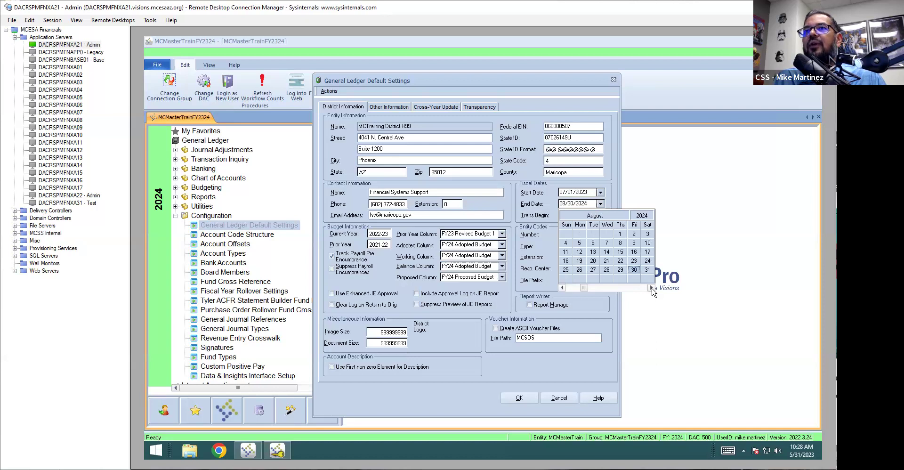
pyautogui.click(651, 287)
pyautogui.click(651, 288)
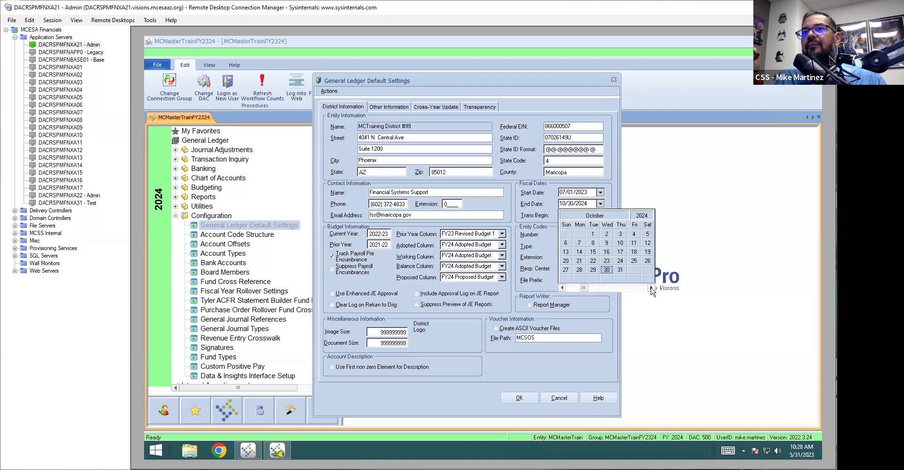
pyautogui.click(620, 270)
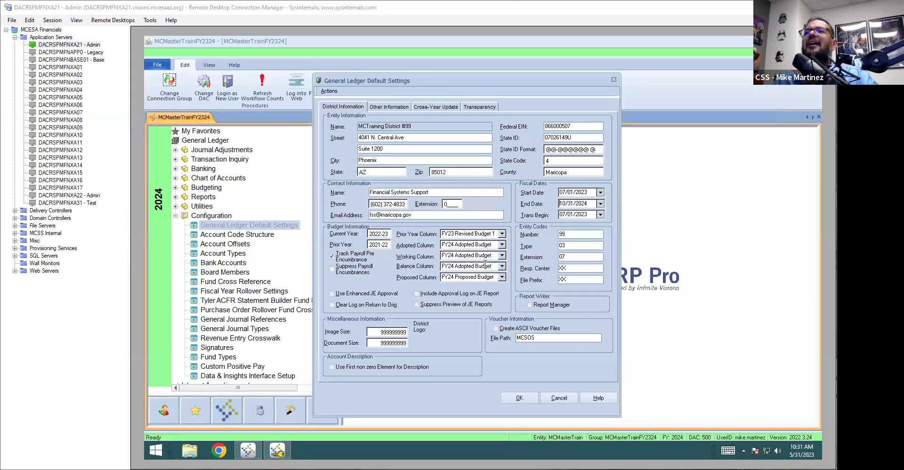
# Step: Set the cross-year update of Certificates, Comp Stmt Setup, Departments and Document Types to Next Year
pyautogui.click(390, 107)
pyautogui.click(434, 107)
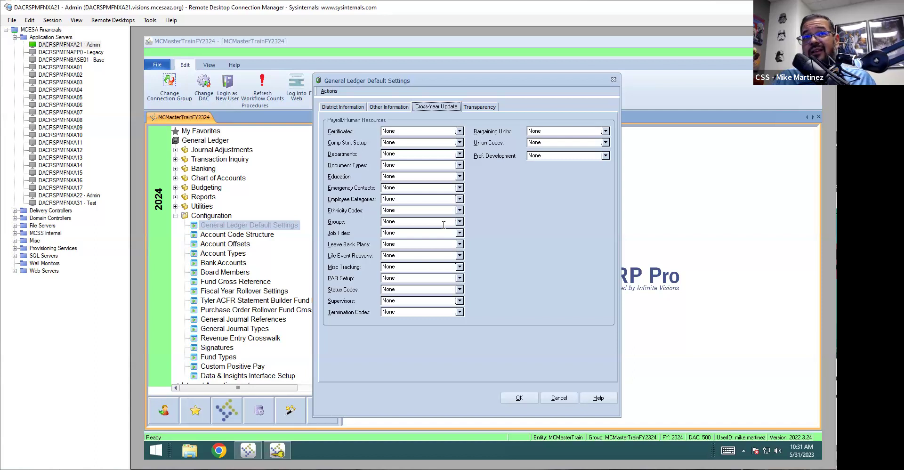
pyautogui.click(459, 131)
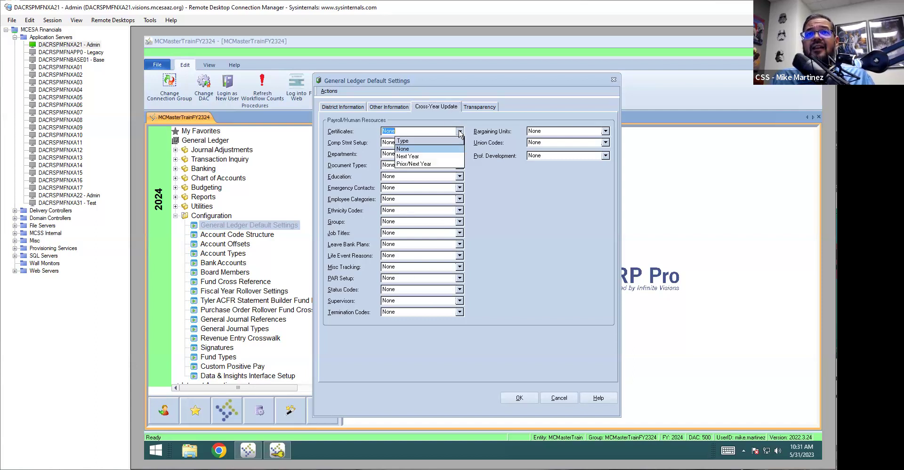
pyautogui.click(431, 157)
pyautogui.click(458, 143)
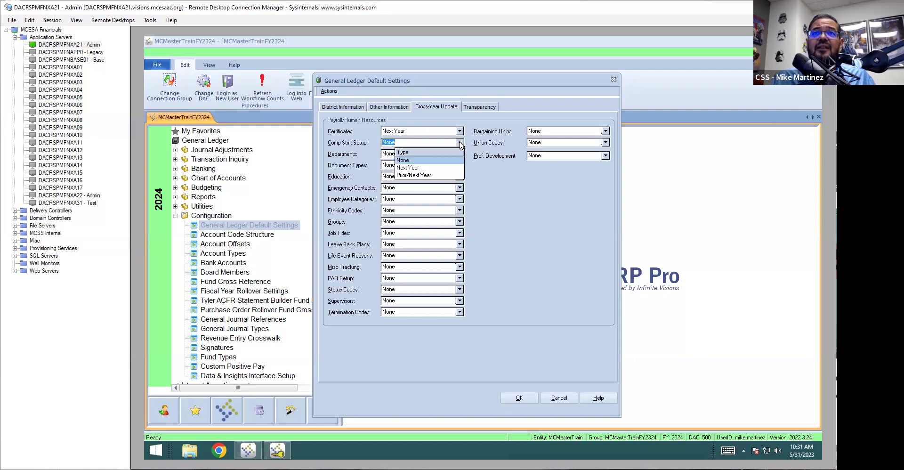
pyautogui.click(445, 167)
pyautogui.click(460, 154)
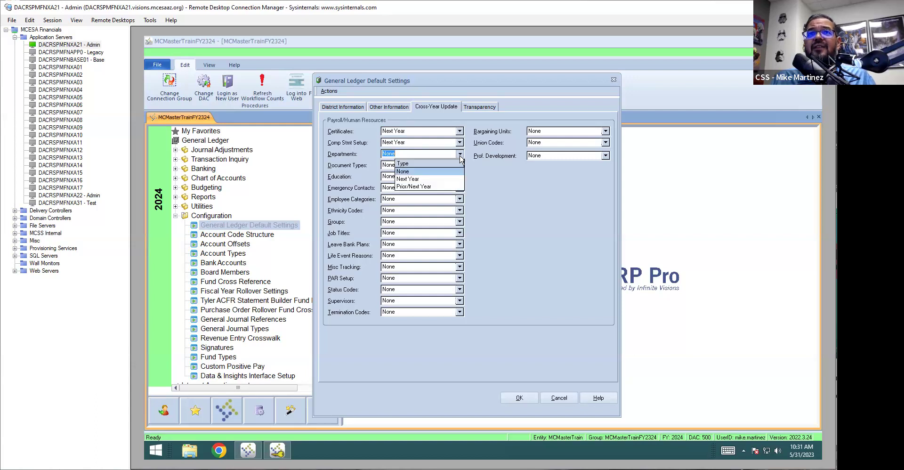
pyautogui.click(425, 179)
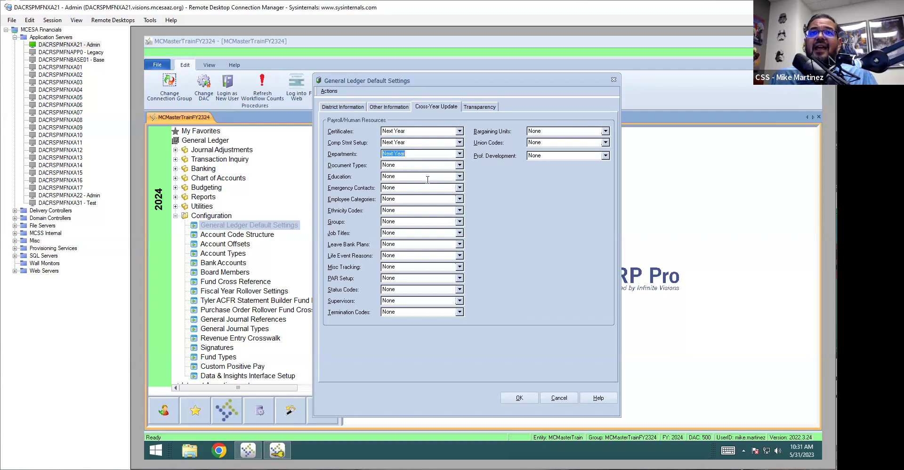
pyautogui.click(459, 165)
pyautogui.click(450, 190)
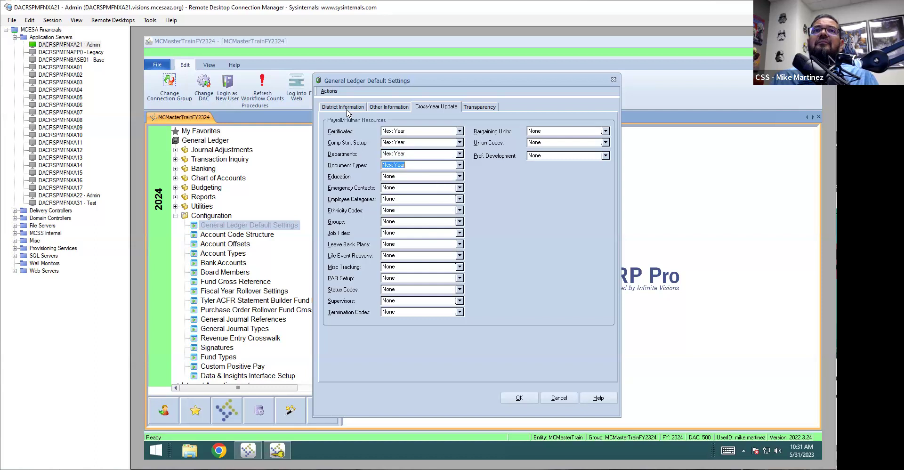
# Step: Return to the district information, save the General Ledger Default Settings, and collapse the General Ledger branch
pyautogui.click(343, 107)
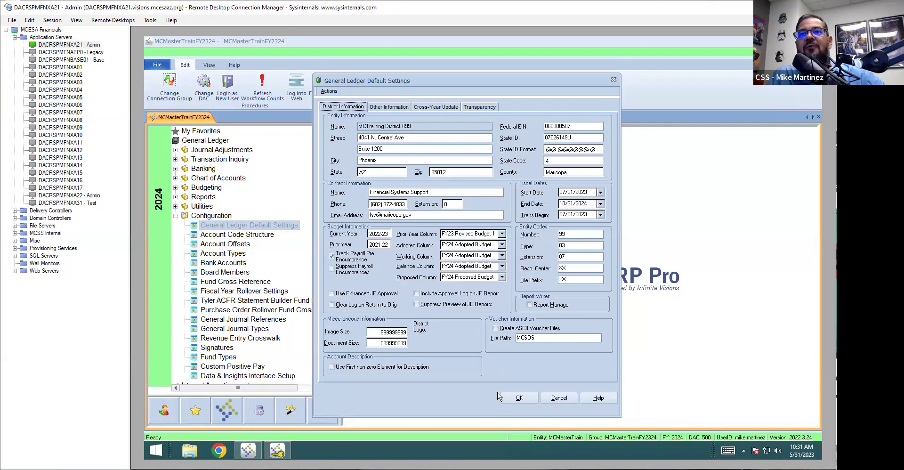
pyautogui.click(526, 399)
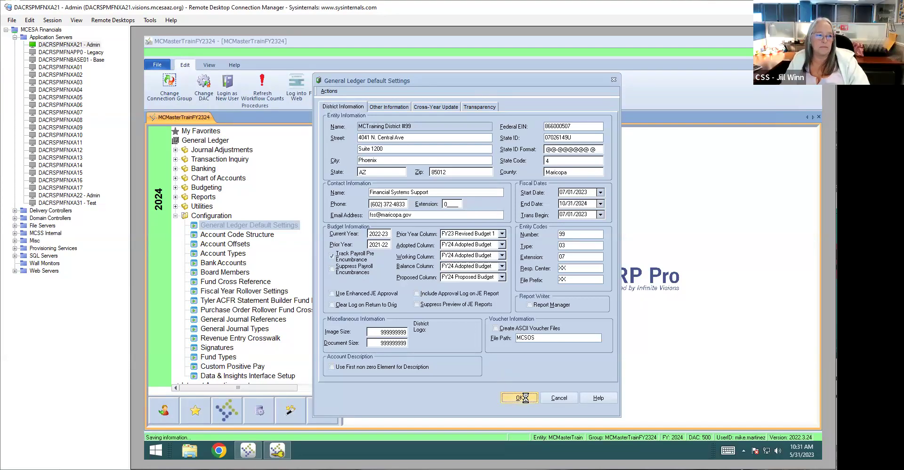
pyautogui.click(175, 215)
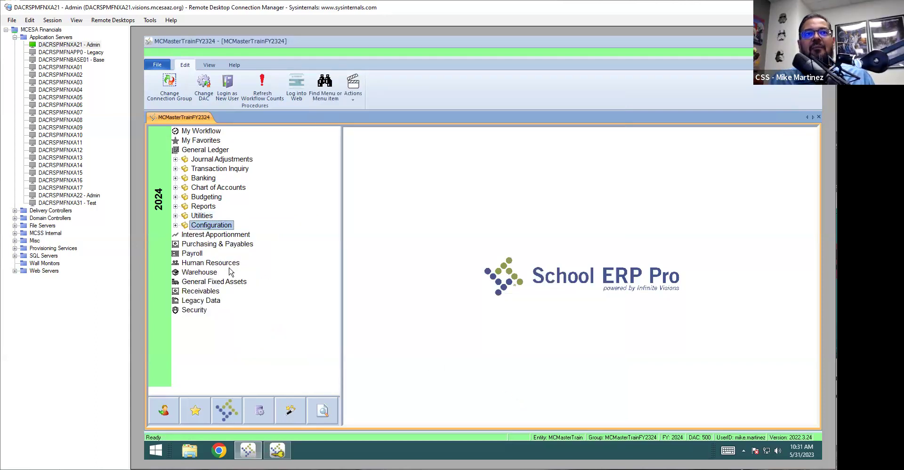
pyautogui.doubleClick(204, 151)
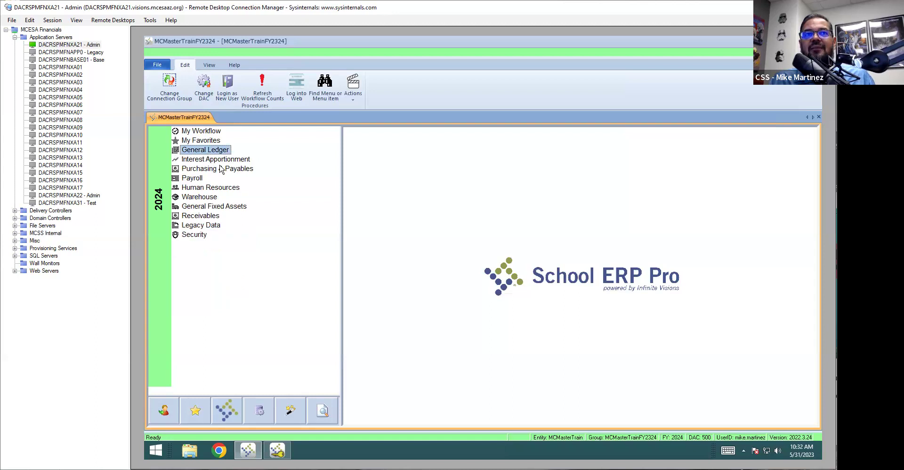
# Step: Open Purchasing and Payables Default Settings from the Purchasing & Payables configuration of the 2024 fiscal year
pyautogui.click(236, 169)
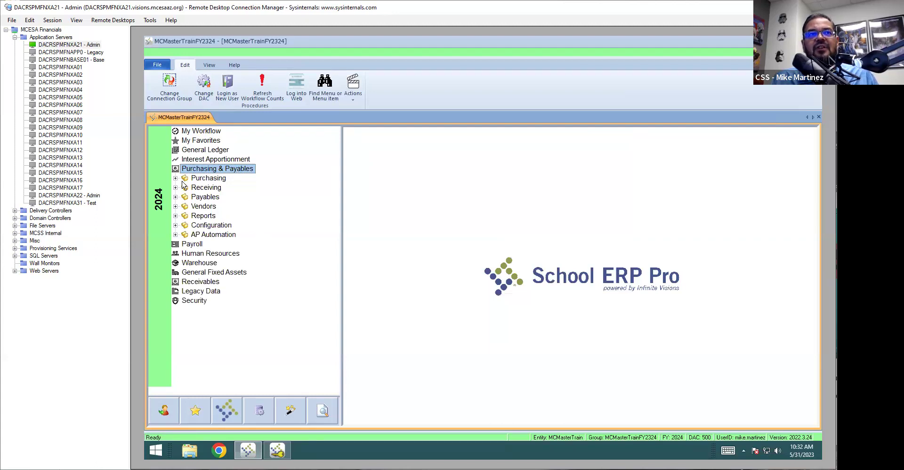
pyautogui.click(175, 225)
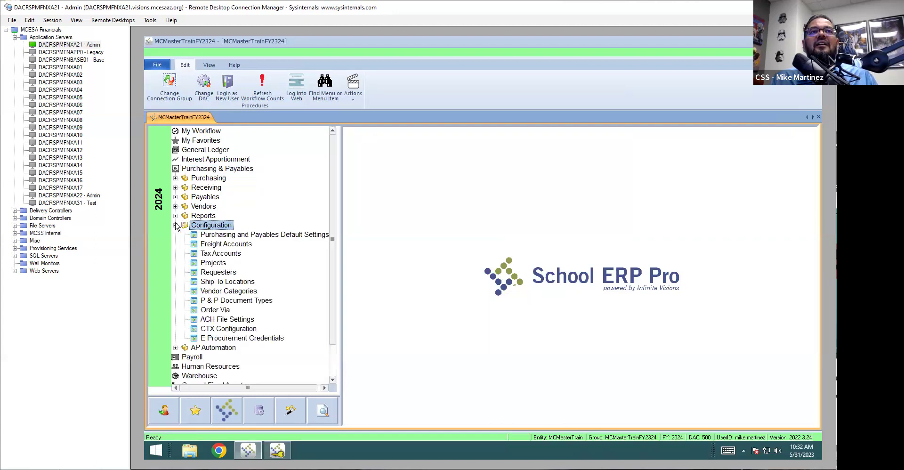
pyautogui.click(257, 237)
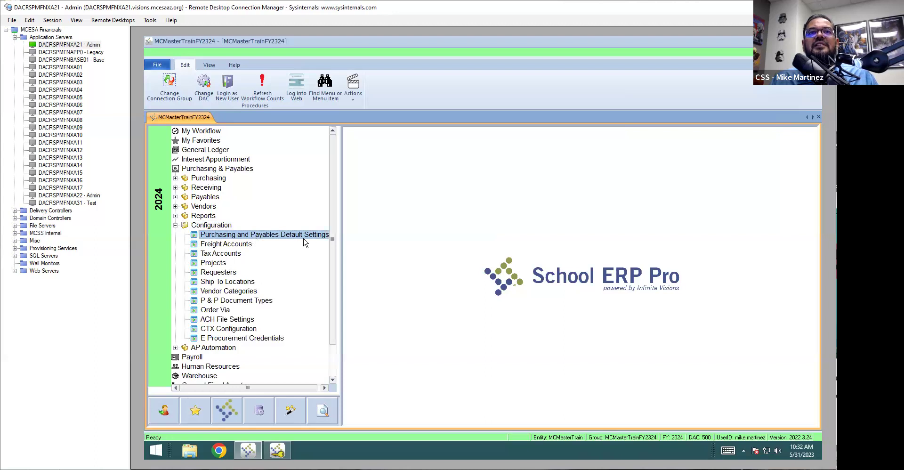
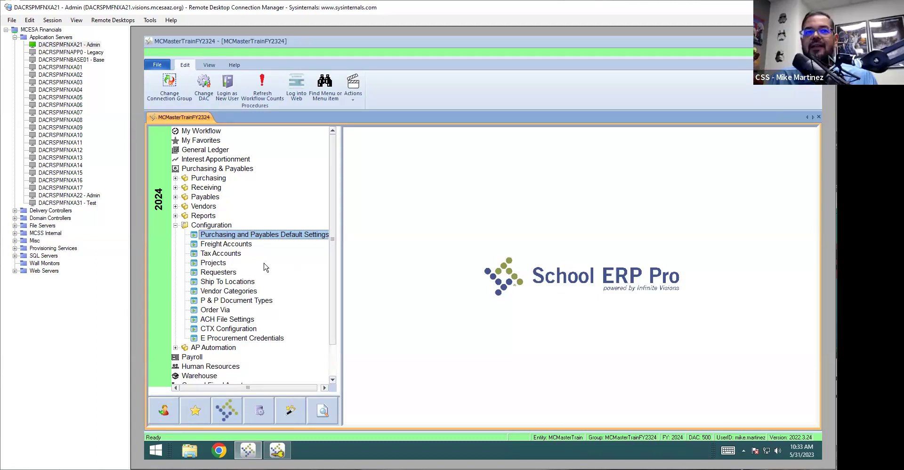
pyautogui.click(238, 241)
pyautogui.click(237, 235)
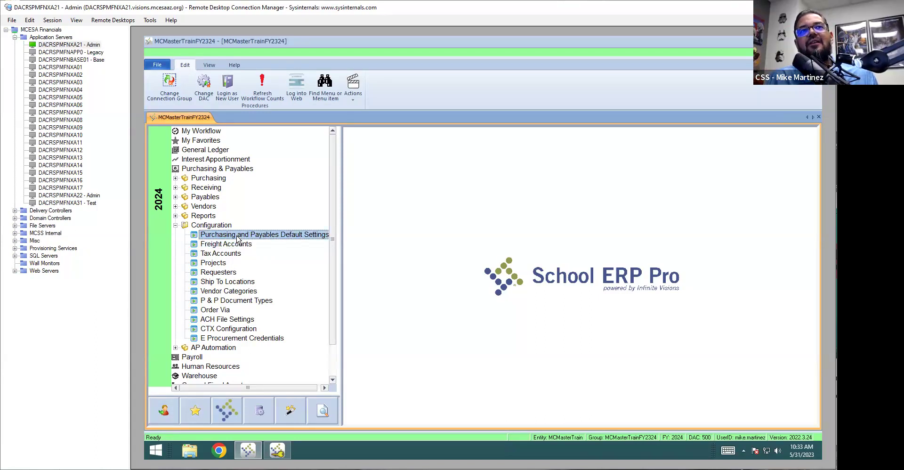
pyautogui.doubleClick(253, 235)
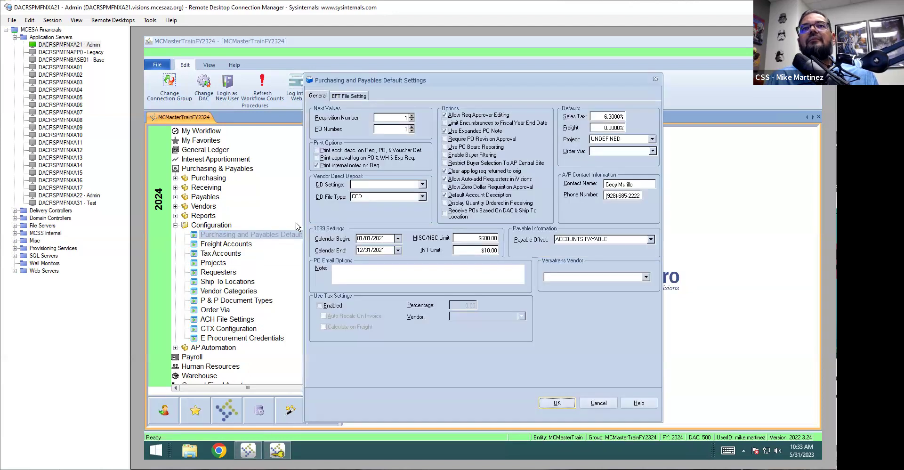
# Step: Set the next Requisition Number to 2400001
pyautogui.moveTo(446, 83); pyautogui.dragTo(534, 81)
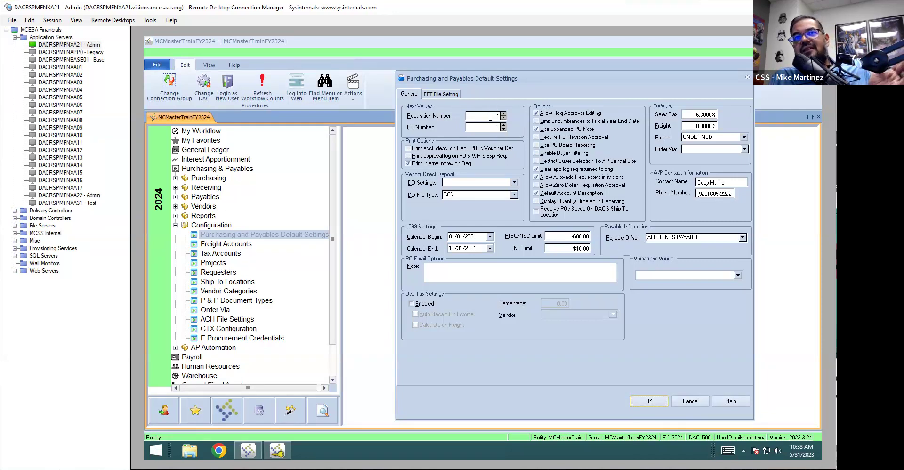
pyautogui.click(491, 117)
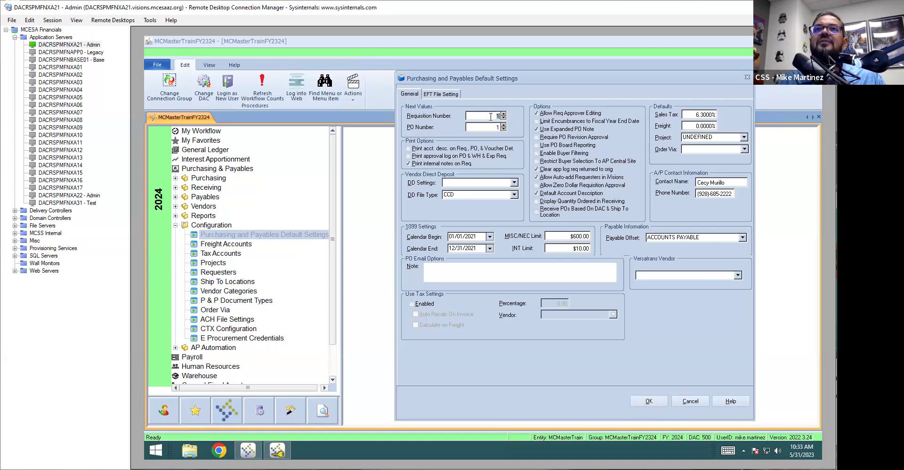
pyautogui.press('BackSpace')
pyautogui.write('24')
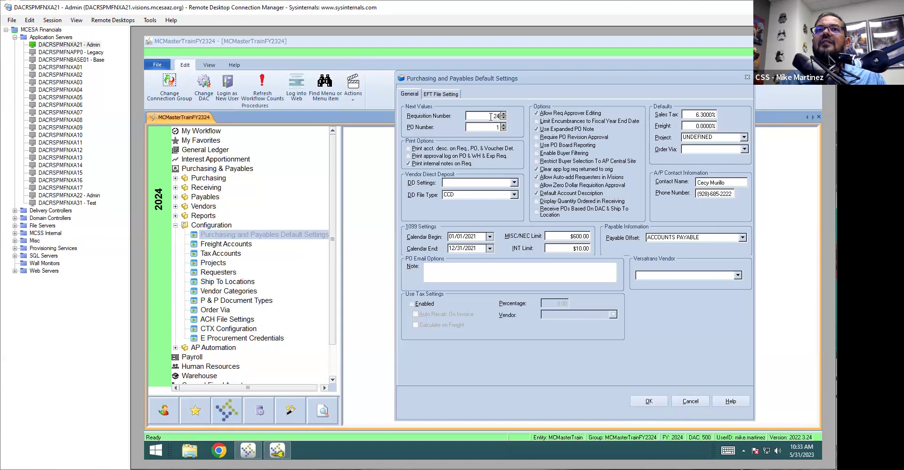
pyautogui.write('00001')
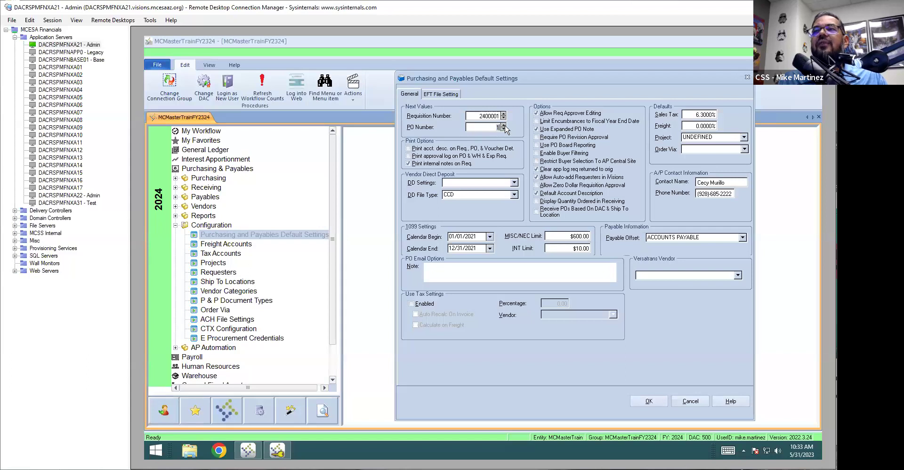
# Step: Set the next PO Number to 240000001
pyautogui.write('24')
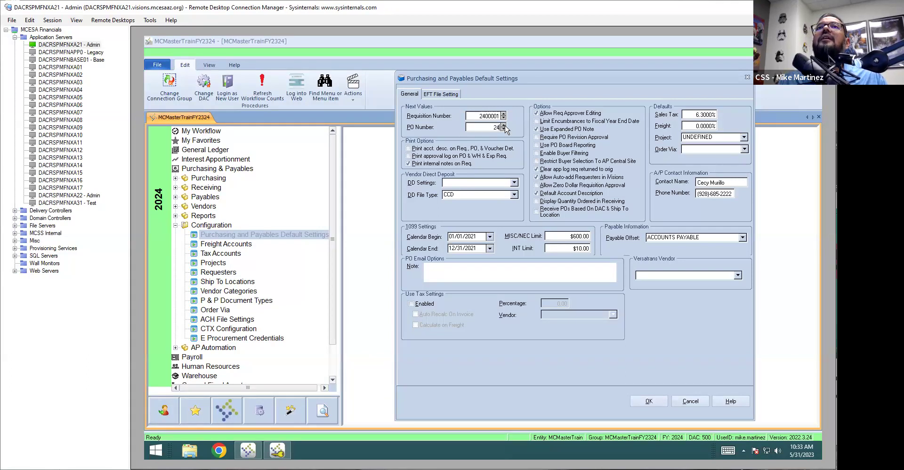
pyautogui.write('000')
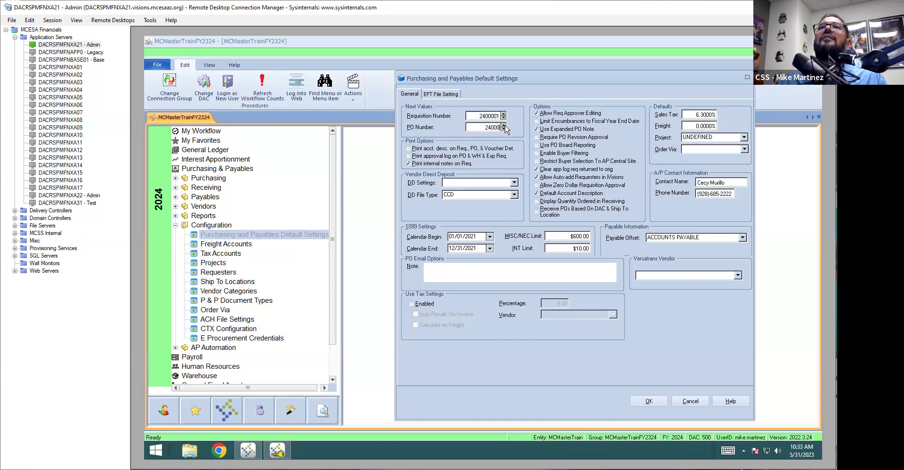
pyautogui.write('0000')
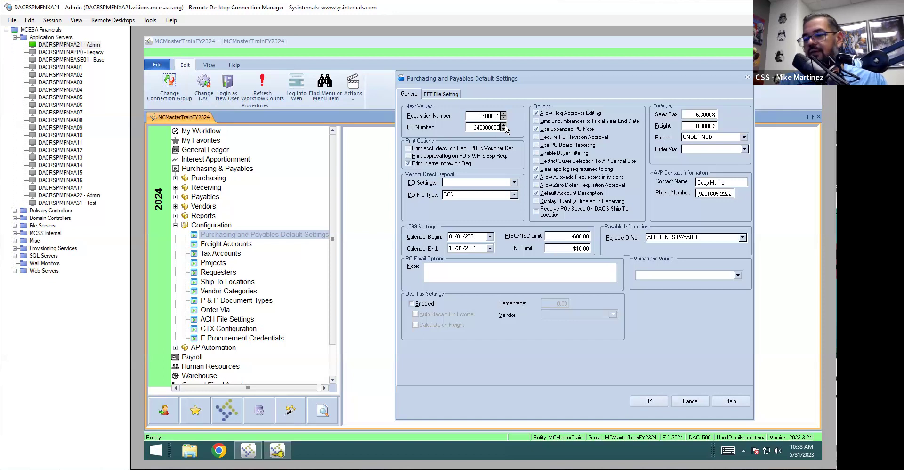
pyautogui.write('1')
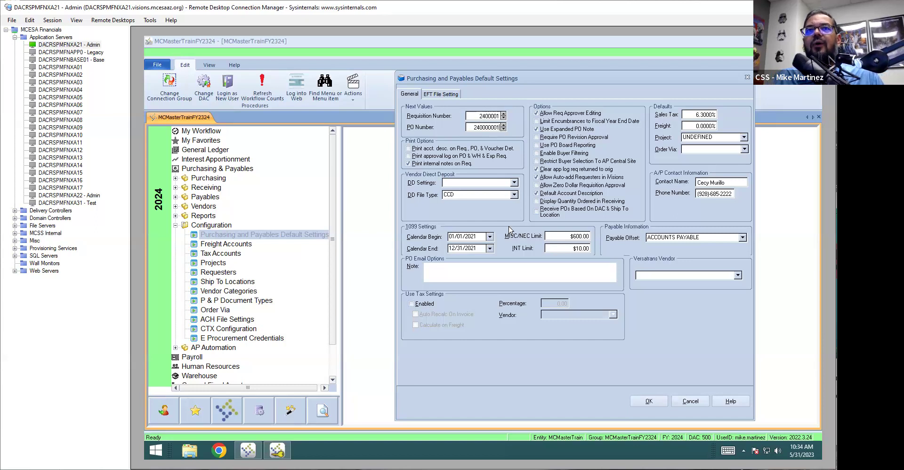
# Step: Set the 1099 Calendar Begin date to 01/01/2023 and Calendar End to 12/31/2023, and check the MISC/NEC and INT limits
pyautogui.doubleClick(479, 236)
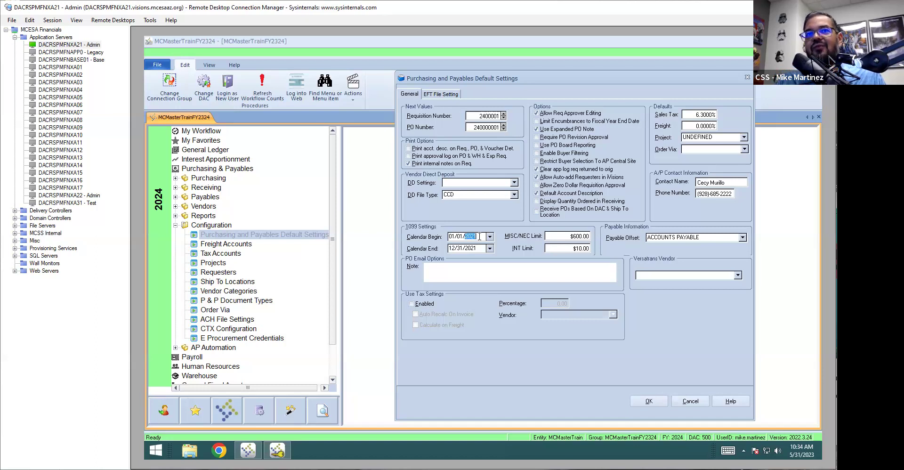
pyautogui.click(479, 236)
pyautogui.press('BackSpace')
pyautogui.write('3')
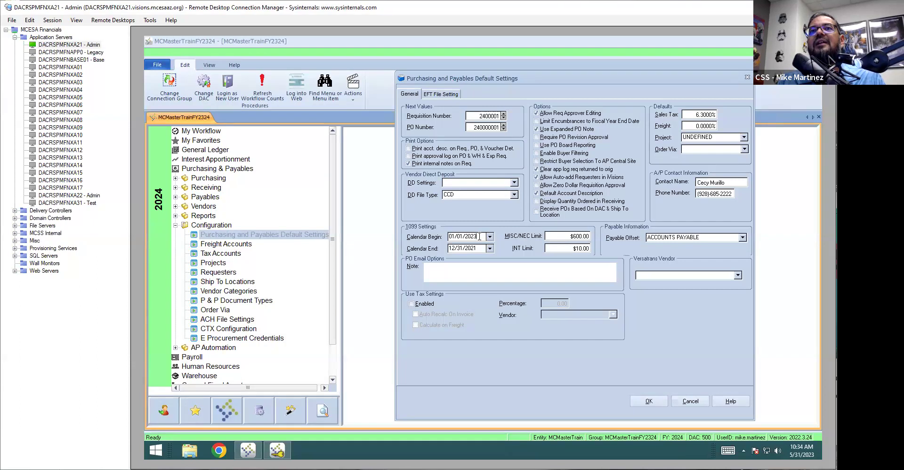
pyautogui.doubleClick(480, 248)
pyautogui.write('2023')
pyautogui.press('Tab')
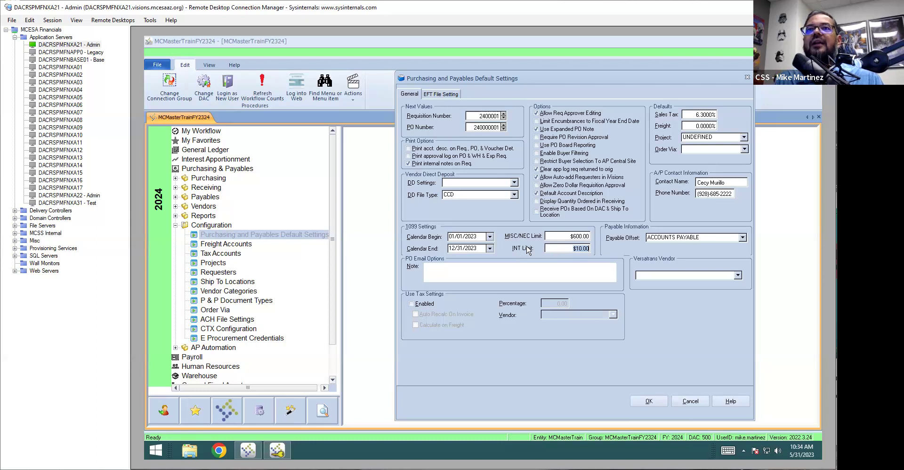
pyautogui.click(557, 236)
pyautogui.click(560, 248)
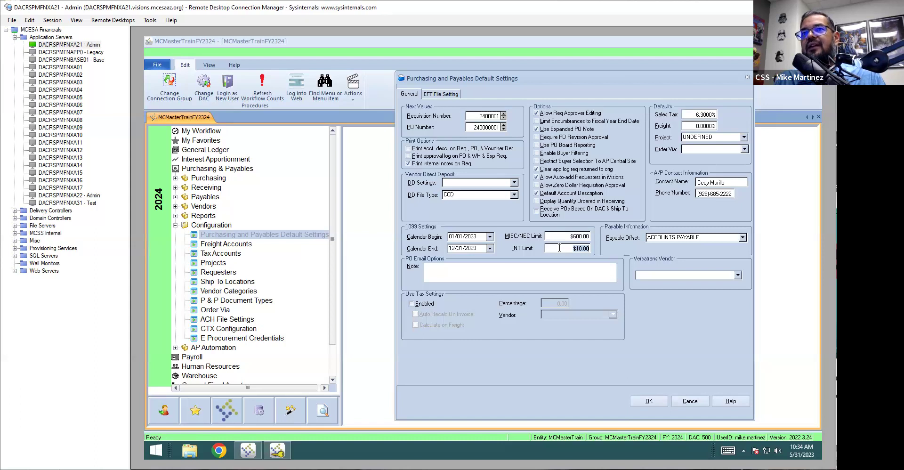
# Step: Enable use tax and set its percentage to 5.60
pyautogui.click(429, 306)
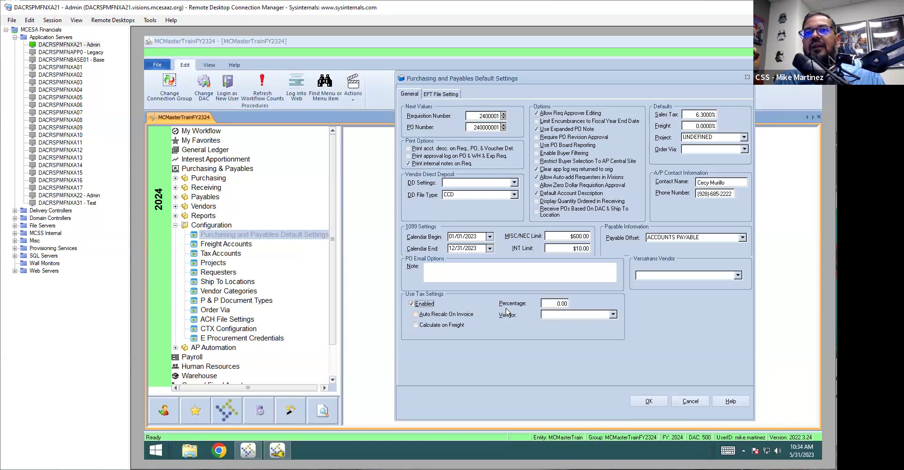
pyautogui.click(553, 304)
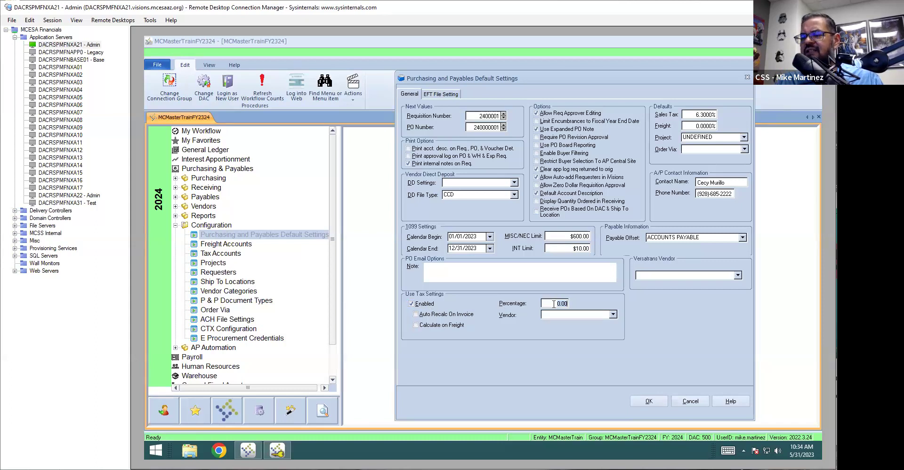
pyautogui.write('5.8')
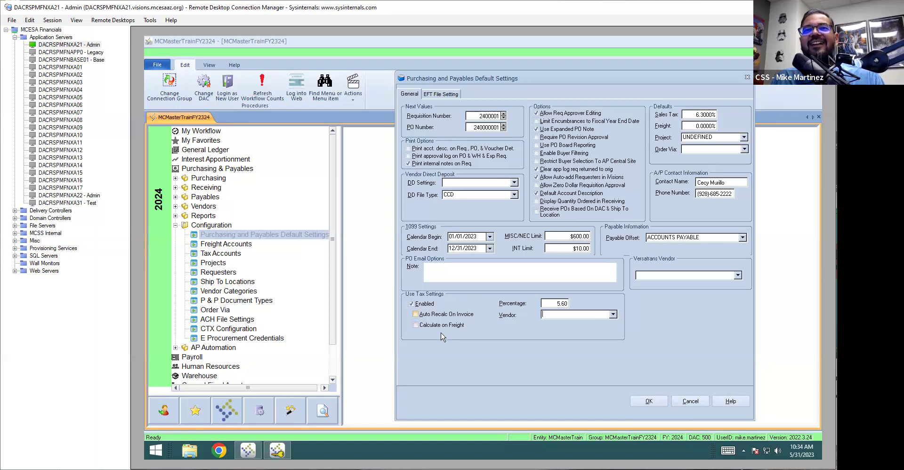
# Step: Select AZ DEPT OF REVENUE as the use tax vendor
pyautogui.click(612, 314)
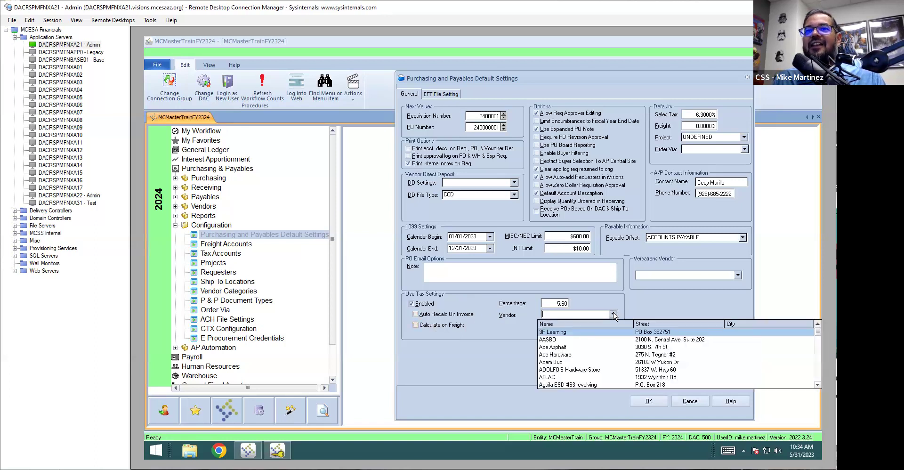
pyautogui.write('az')
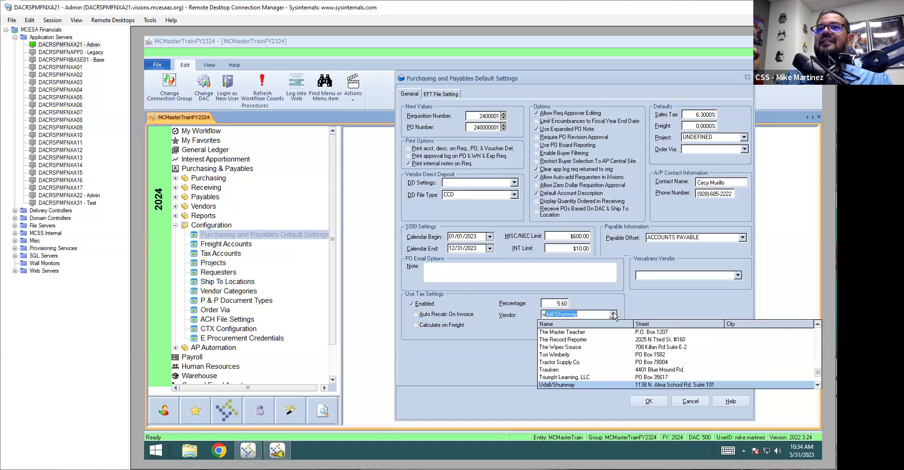
pyautogui.write(' de')
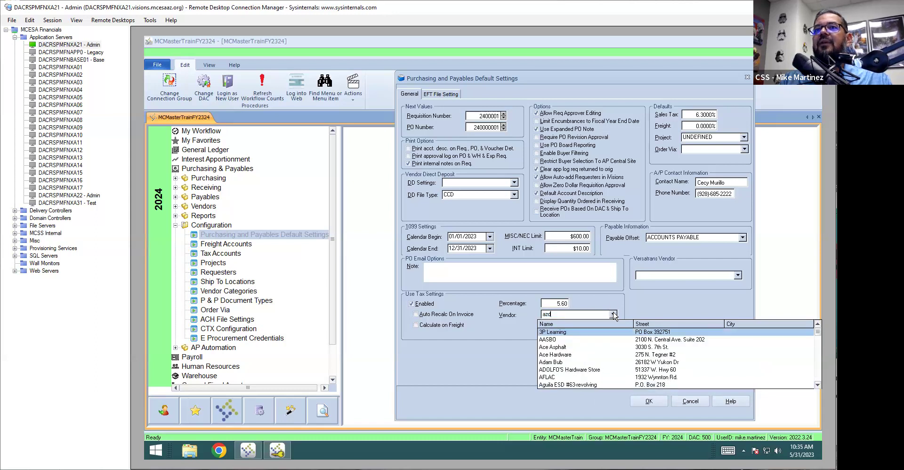
pyautogui.write('pt of r')
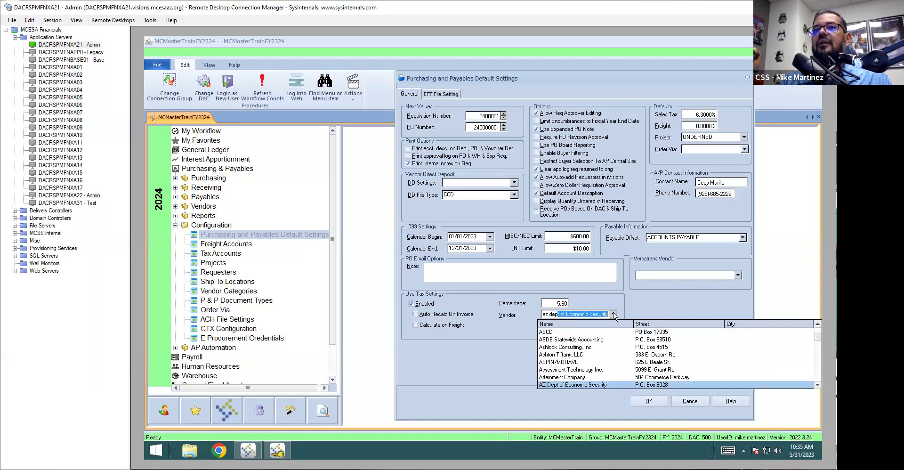
pyautogui.press('BackSpace')
pyautogui.press('BackSpace')
pyautogui.press('BackSpace')
pyautogui.press('BackSpace')
pyautogui.press('BackSpace')
pyautogui.press('BackSpace')
pyautogui.press('BackSpace')
pyautogui.press('BackSpace')
pyautogui.press('BackSpace')
pyautogui.press('BackSpace')
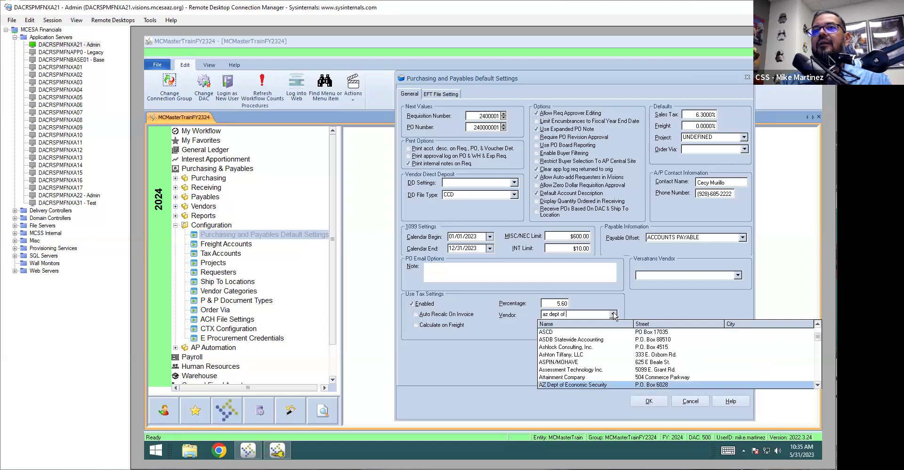
pyautogui.write('d')
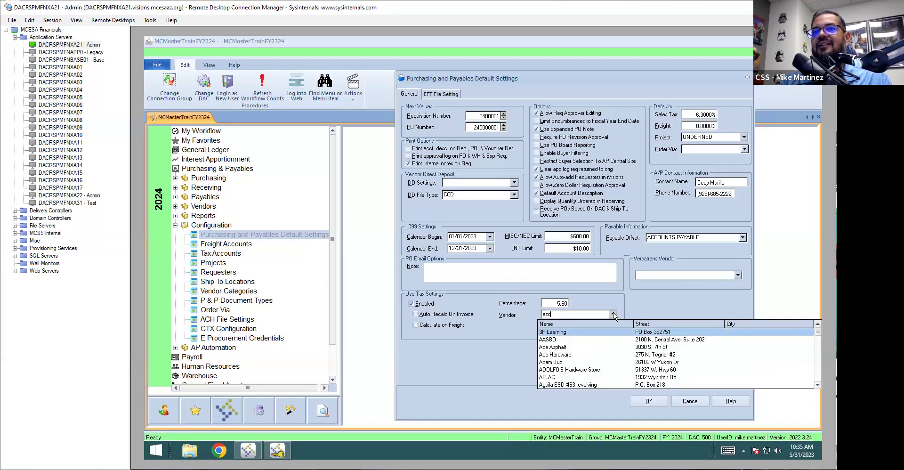
pyautogui.write('or')
pyautogui.press('BackSpace')
pyautogui.press('BackSpace')
pyautogui.press('BackSpace')
pyautogui.press('BackSpace')
pyautogui.press('BackSpace')
pyautogui.write('aa')
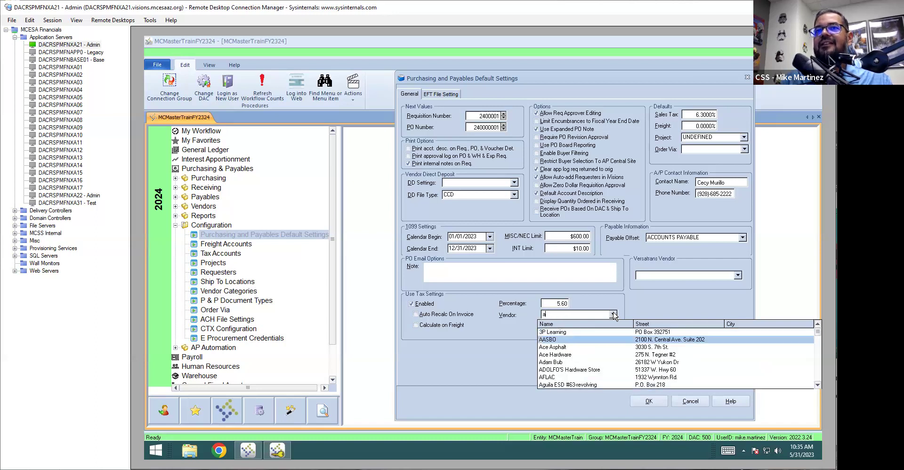
pyautogui.press('BackSpace')
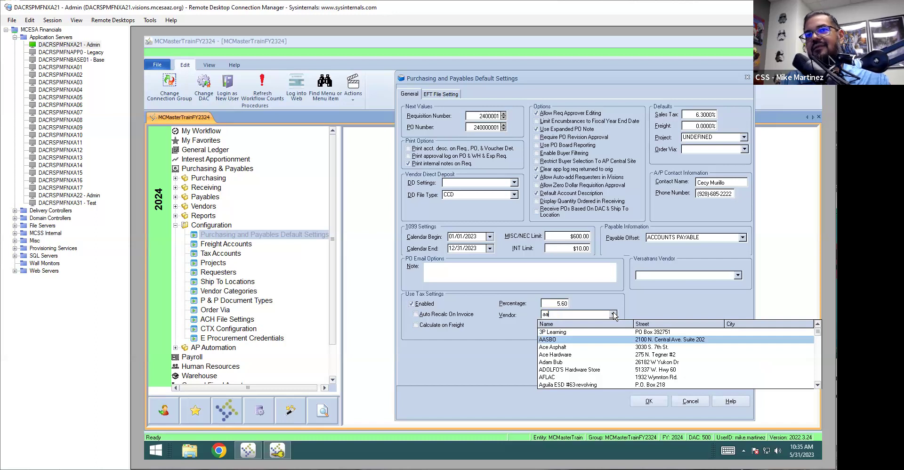
pyautogui.press('BackSpace')
pyautogui.write('z')
pyautogui.scroll(-2, 600, 377)
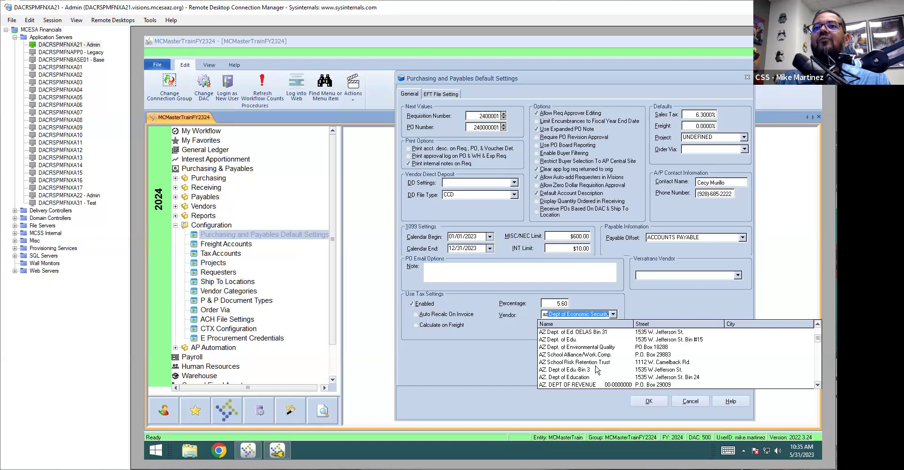
pyautogui.scroll(-1, 593, 370)
pyautogui.click(595, 362)
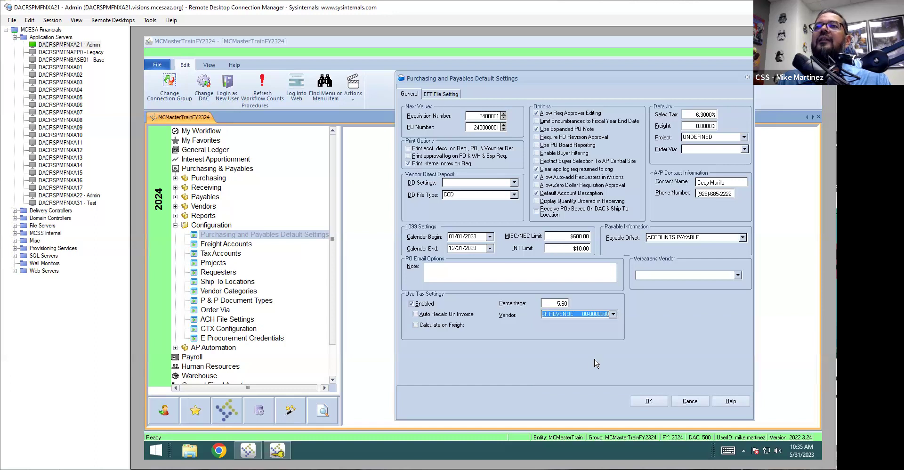
# Step: Enable Auto Recalc On Invoice for use tax and save the Purchasing and Payables default settings
pyautogui.click(450, 314)
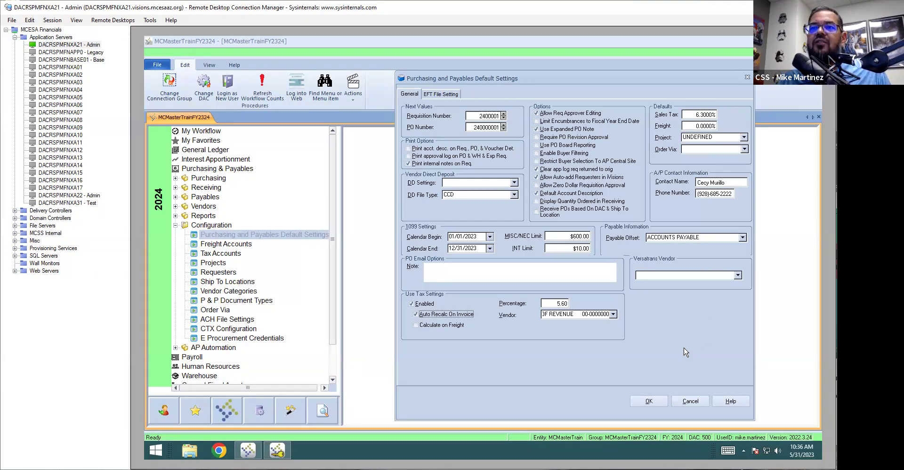
pyautogui.click(652, 402)
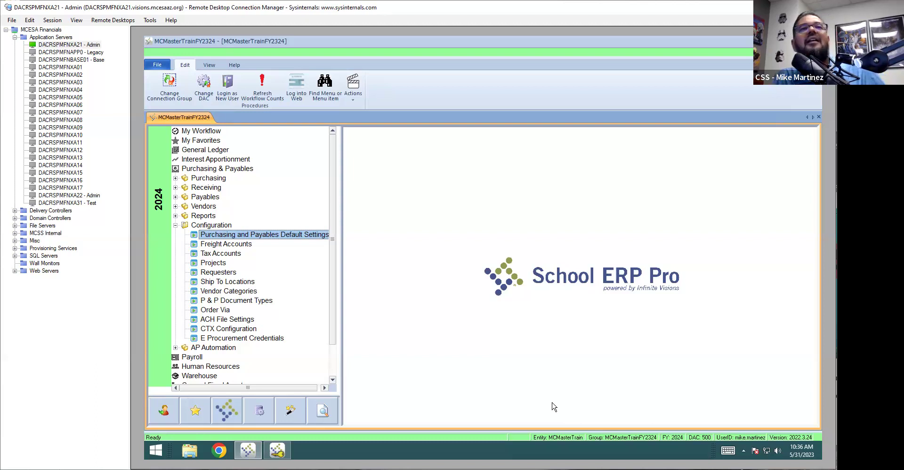
# Step: Collapse the Purchasing & Payables module and open Budget Column Maintenance from the General Ledger budgeting configuration
pyautogui.click(175, 225)
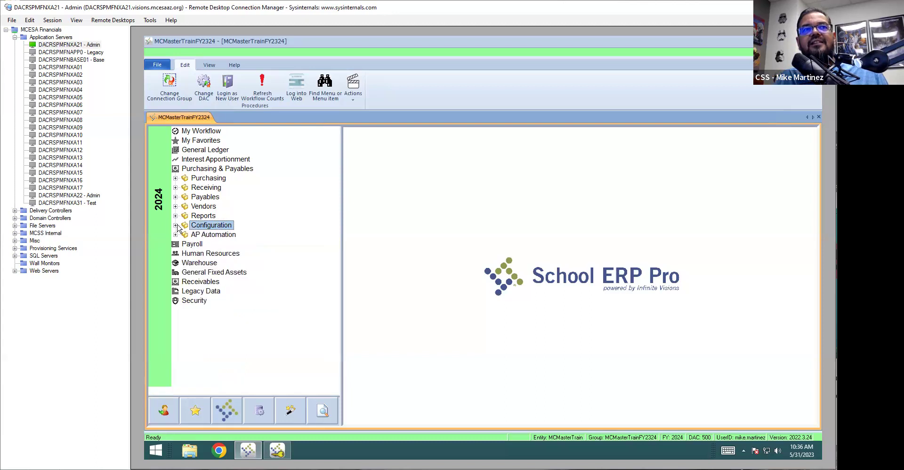
pyautogui.doubleClick(209, 169)
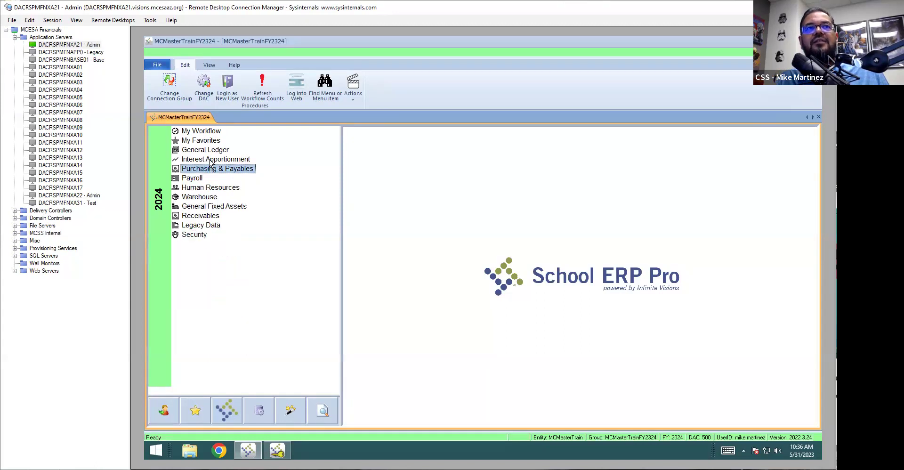
pyautogui.doubleClick(210, 151)
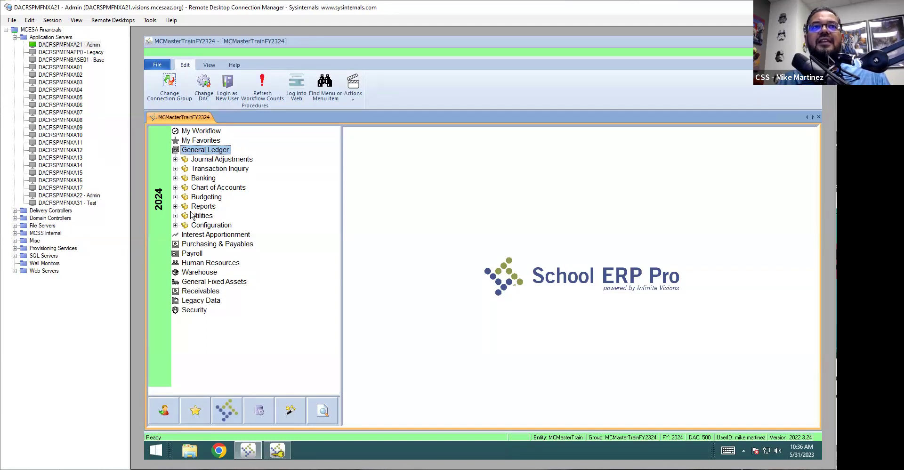
pyautogui.doubleClick(185, 199)
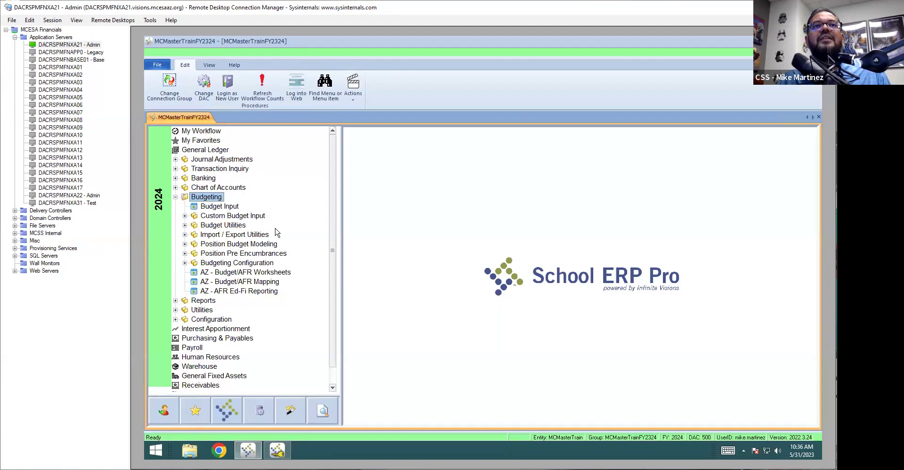
pyautogui.click(185, 264)
pyautogui.click(245, 273)
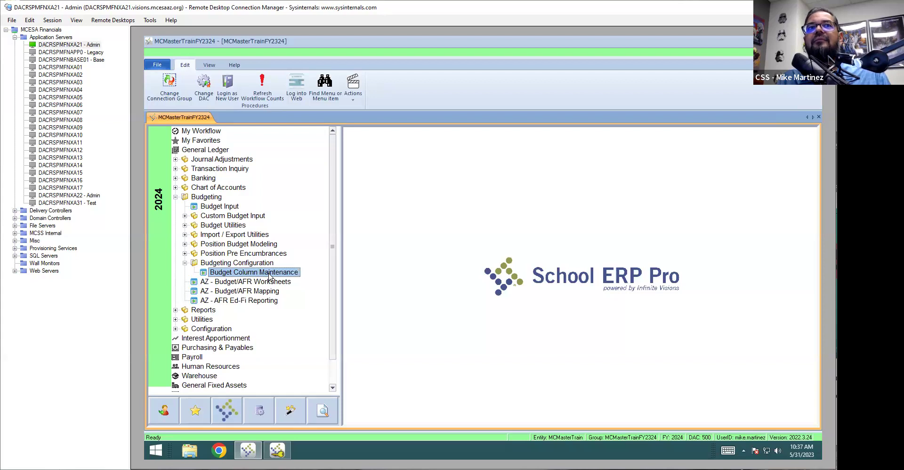
pyautogui.doubleClick(269, 277)
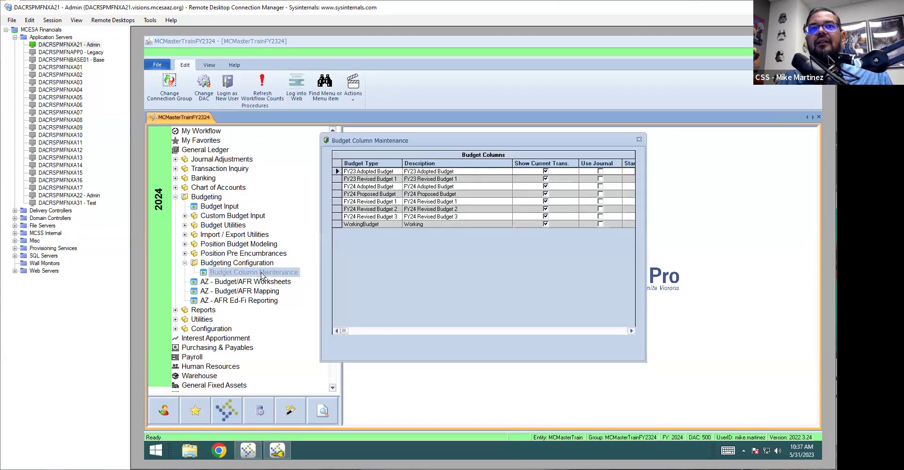
pyautogui.moveTo(431, 141); pyautogui.dragTo(511, 157)
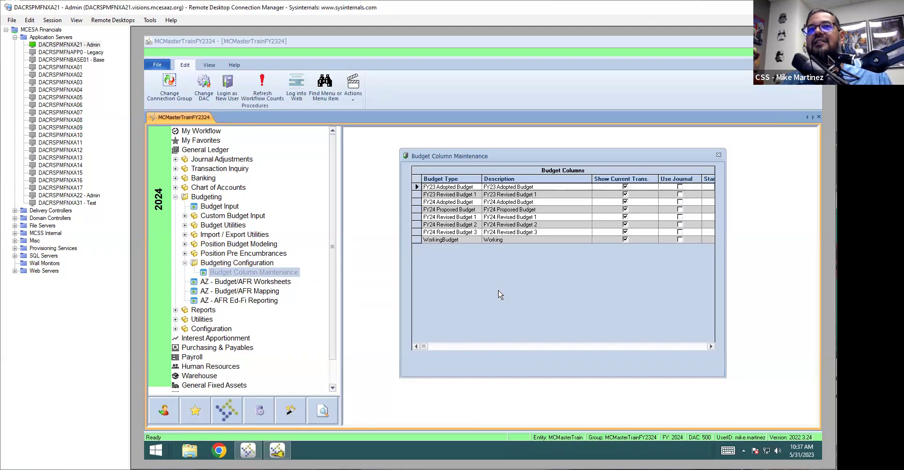
# Step: Add a new budget column with the budget type "FY24 Working Budget"
pyautogui.rightClick(487, 268)
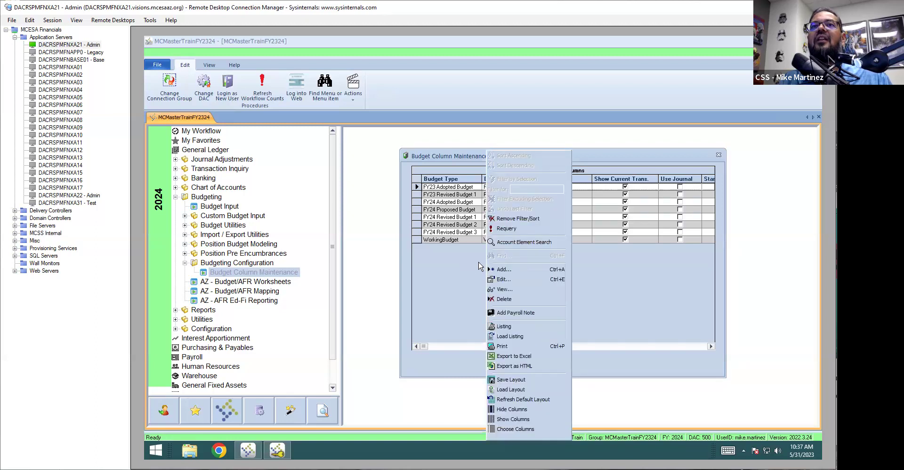
pyautogui.click(517, 270)
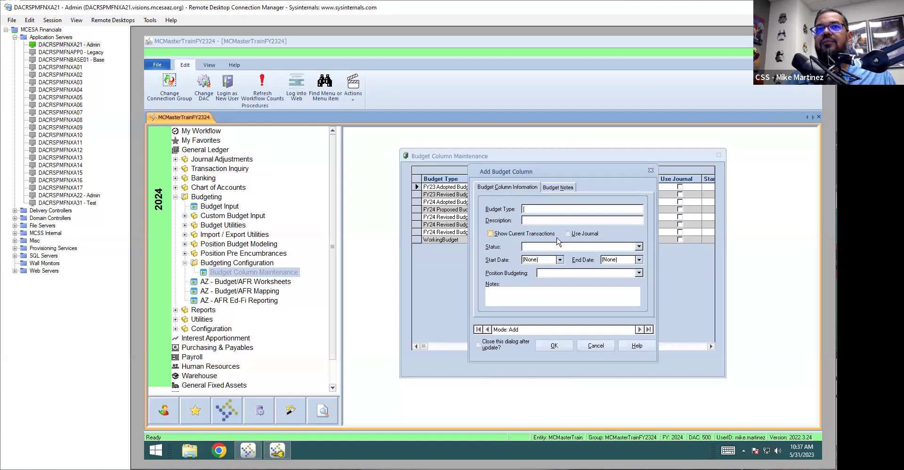
pyautogui.write('Working')
pyautogui.press('BackSpace')
pyautogui.press('BackSpace')
pyautogui.press('BackSpace')
pyautogui.press('BackSpace')
pyautogui.press('BackSpace')
pyautogui.press('BackSpace')
pyautogui.press('BackSpace')
pyautogui.write('FY')
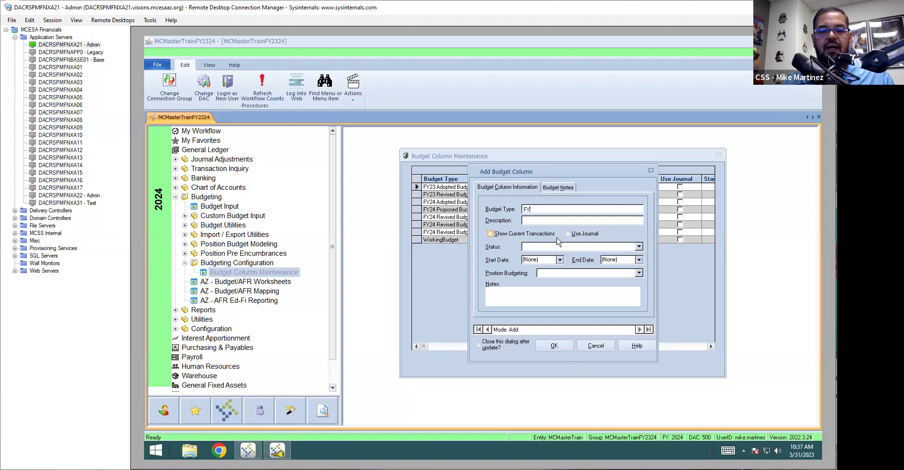
pyautogui.write('24 Workin')
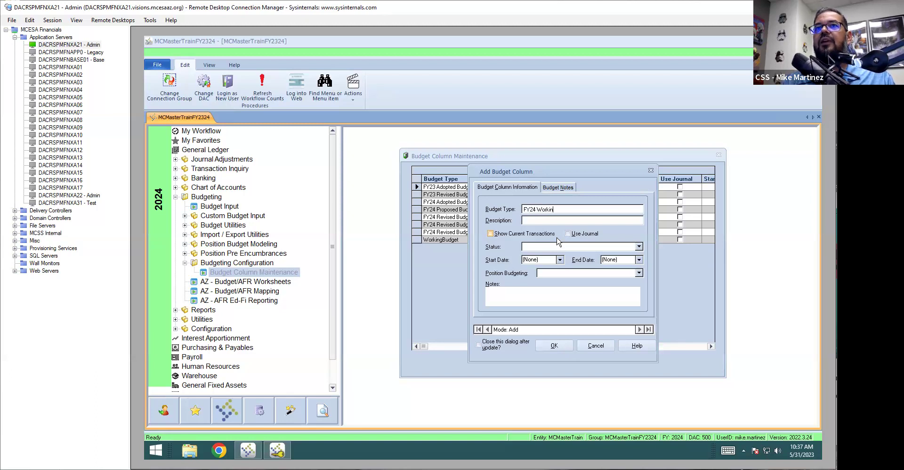
pyautogui.write('g Budget')
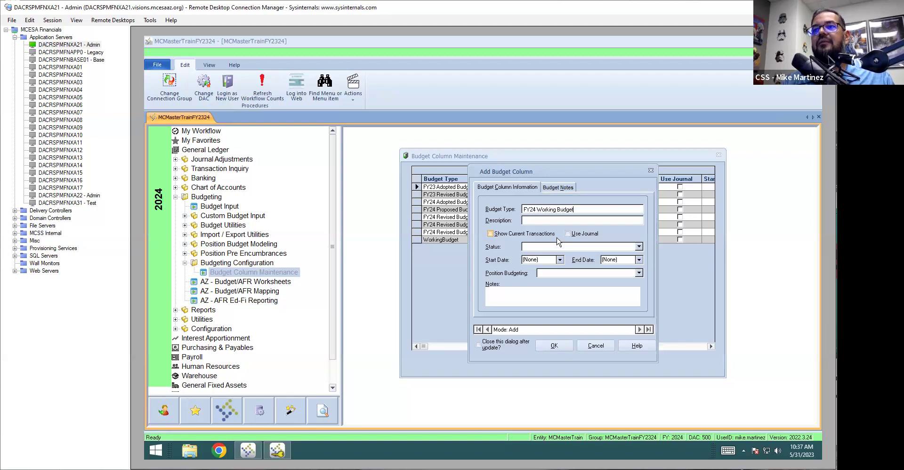
# Step: Copy the budget type text "FY24 Working Budget" into the description and enable Show Current Transactions
pyautogui.hotkey('shift', 'Home')
pyautogui.hotkey('ctrl', 'c')
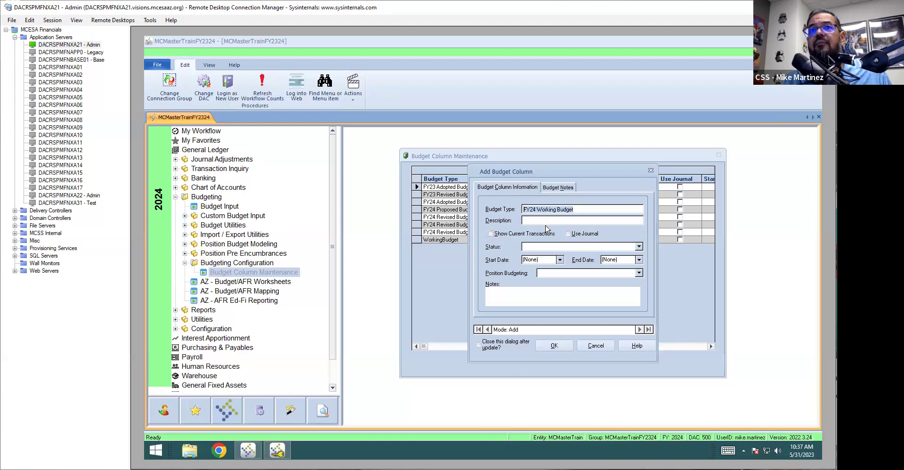
pyautogui.click(562, 220)
pyautogui.hotkey('ctrl', 'v')
pyautogui.hotkey('ctrl', 'v')
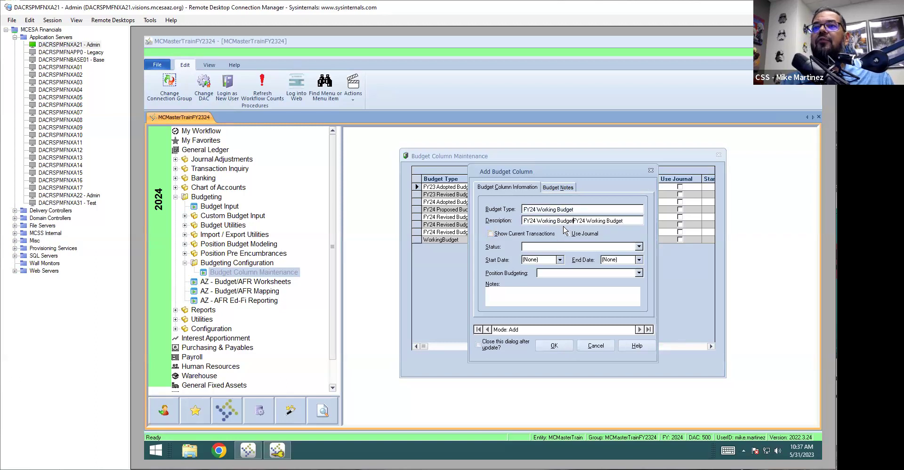
pyautogui.hotkey('shift', 'End')
pyautogui.press('BackSpace')
pyautogui.click(526, 232)
pyautogui.moveTo(551, 170); pyautogui.dragTo(568, 162)
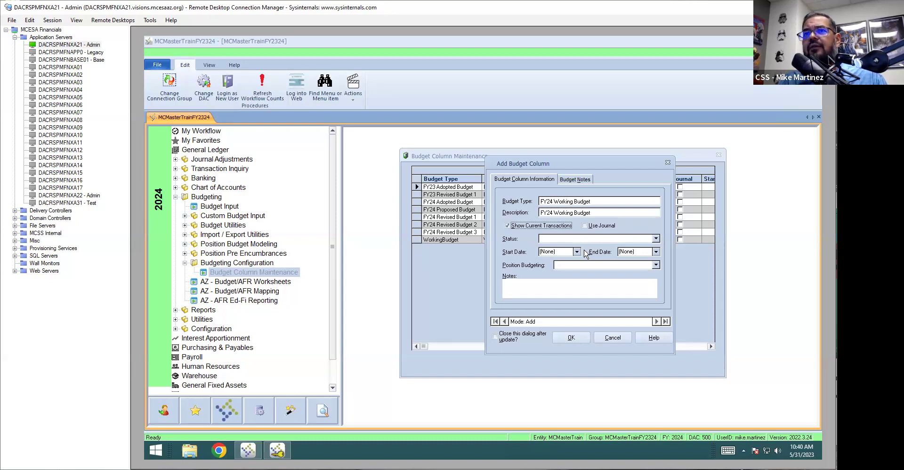
# Step: Set the column's status to Unlocked and position budgeting to None, and save it with the dialog closing after the update
pyautogui.click(657, 240)
pyautogui.click(656, 239)
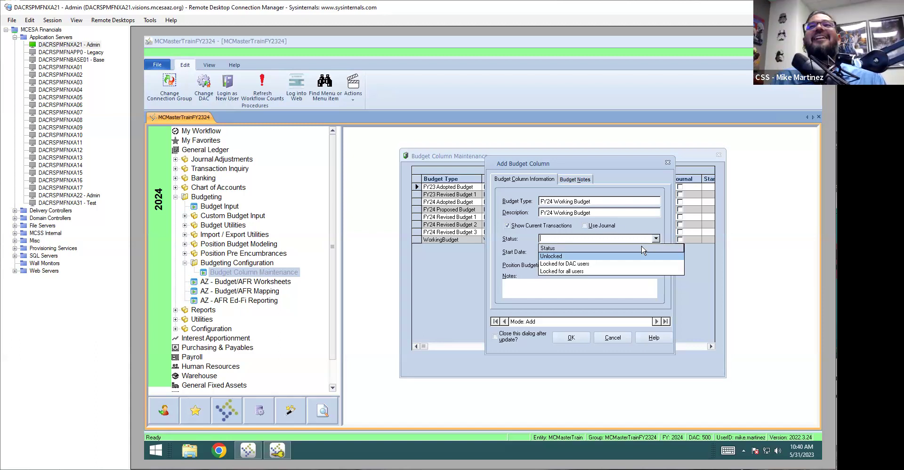
pyautogui.click(572, 257)
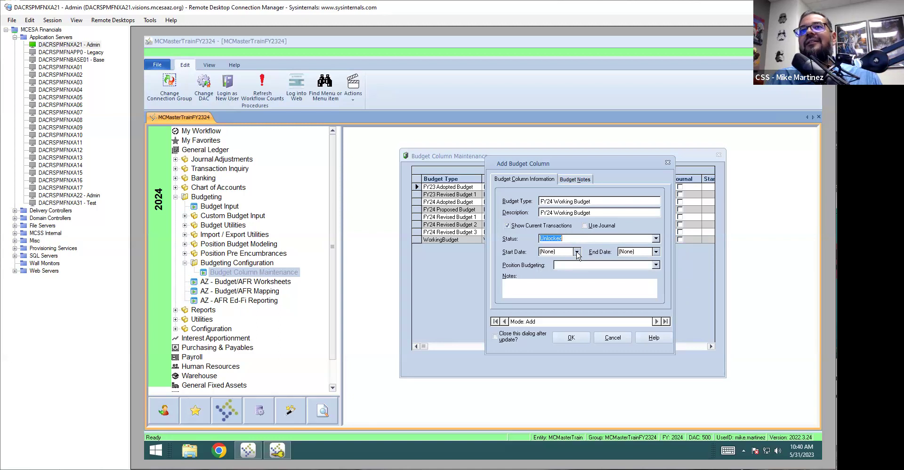
pyautogui.click(656, 265)
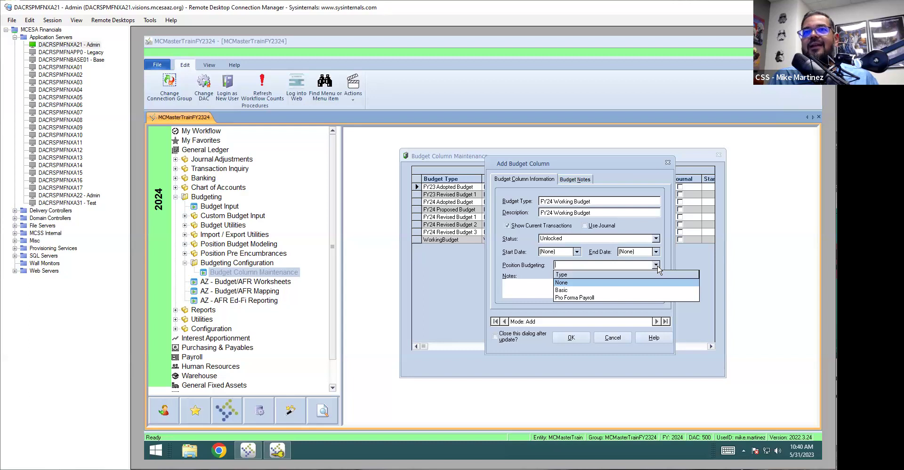
pyautogui.click(565, 283)
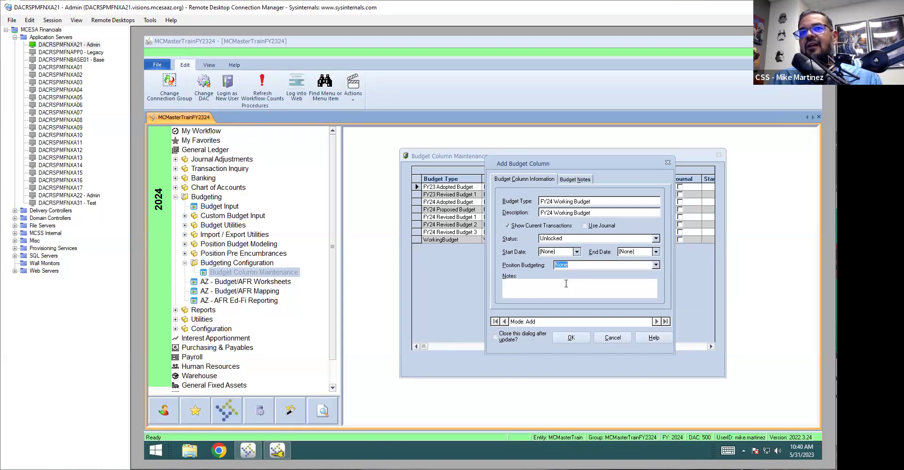
pyautogui.click(502, 336)
pyautogui.click(573, 338)
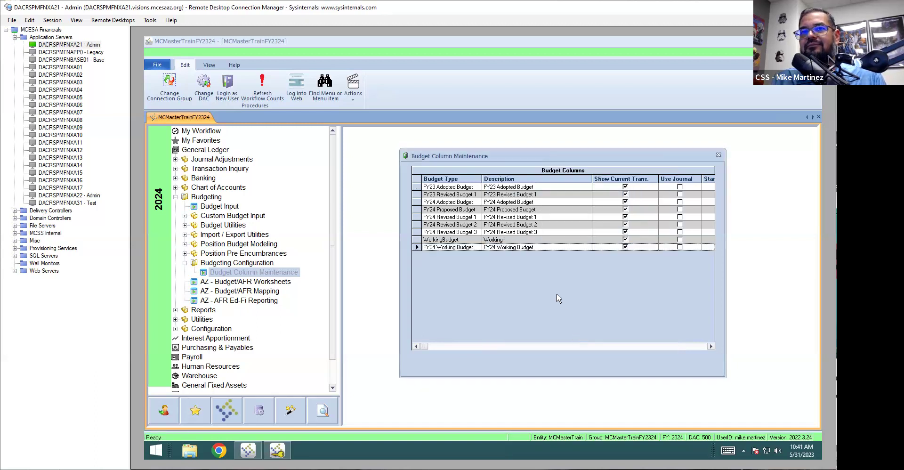
# Step: Check the new FY24 Working Budget row in the budget columns list and close Budget Column Maintenance
pyautogui.click(540, 247)
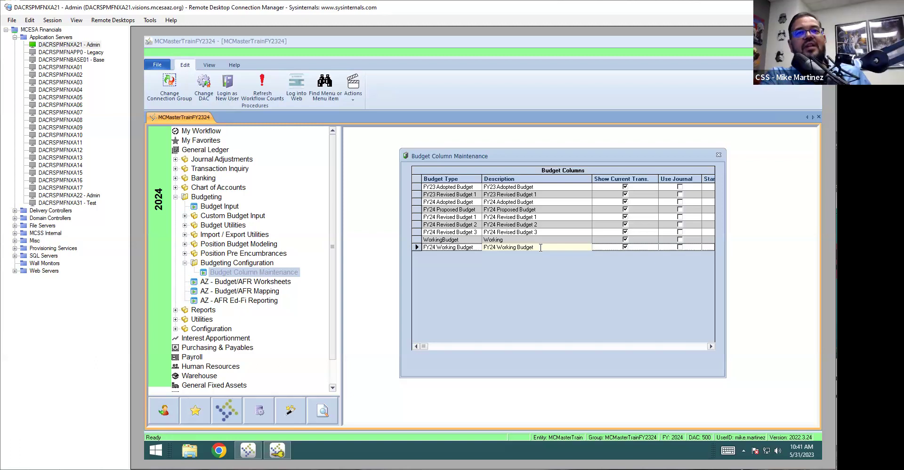
pyautogui.click(563, 263)
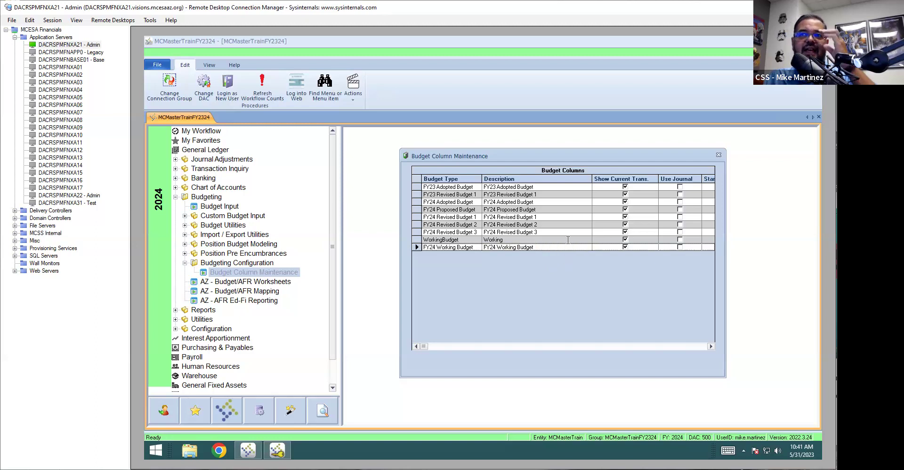
pyautogui.click(719, 156)
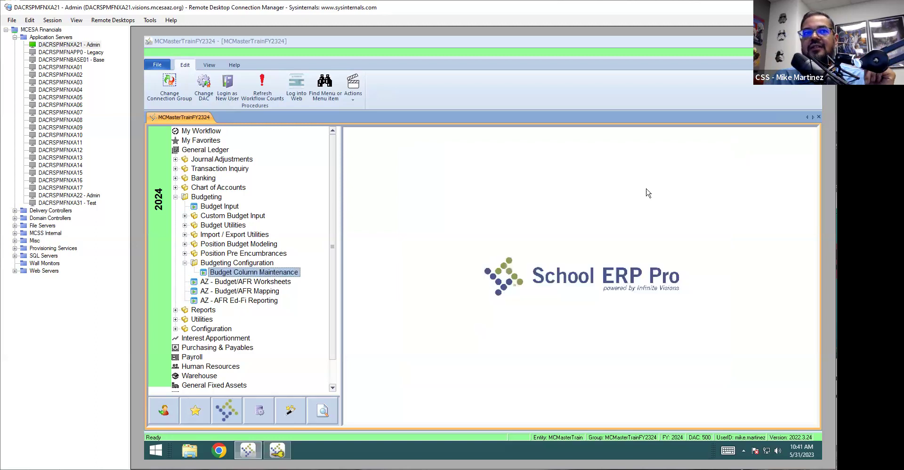
# Step: In General Ledger Default Settings, set the Working Column and Balance Column to FY24 Working Budget and save the settings
pyautogui.doubleClick(211, 329)
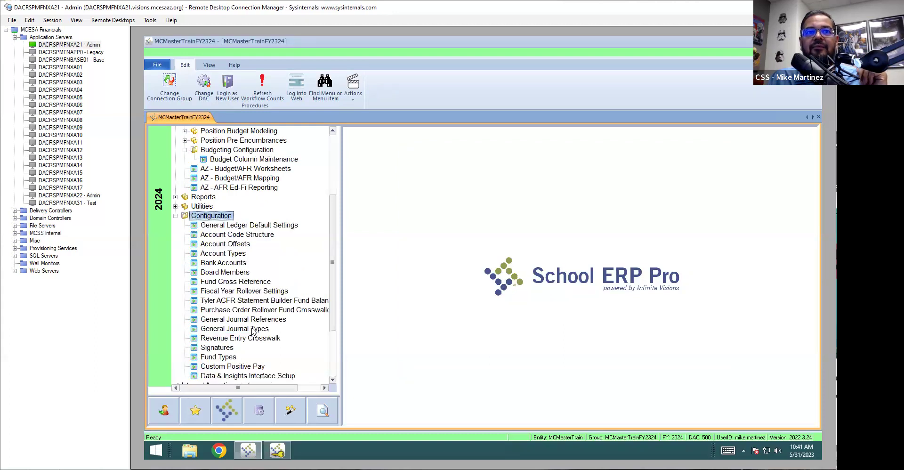
pyautogui.doubleClick(242, 226)
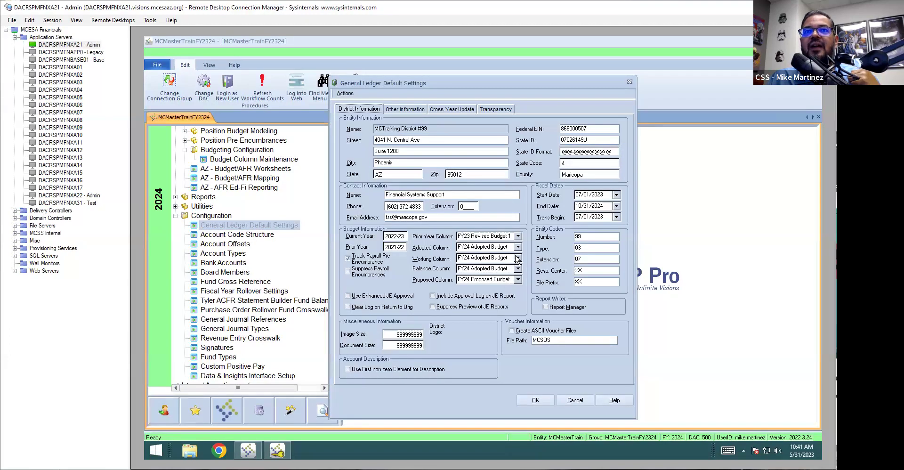
pyautogui.click(518, 258)
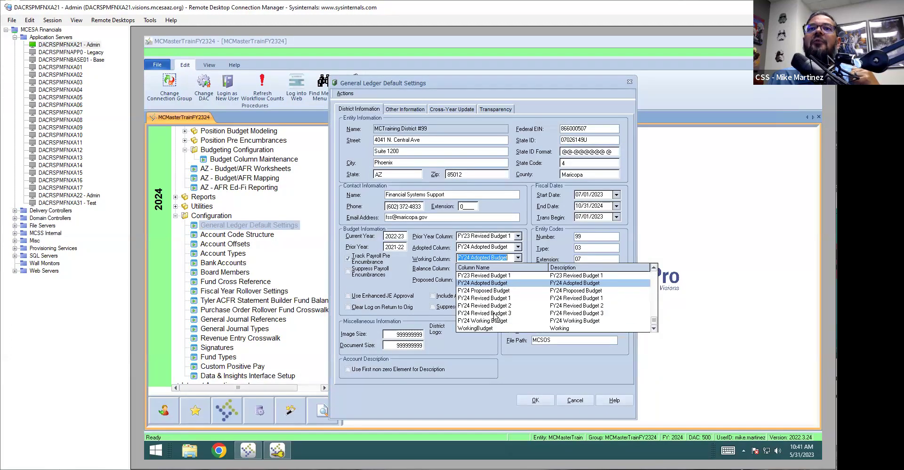
pyautogui.click(494, 327)
pyautogui.click(517, 268)
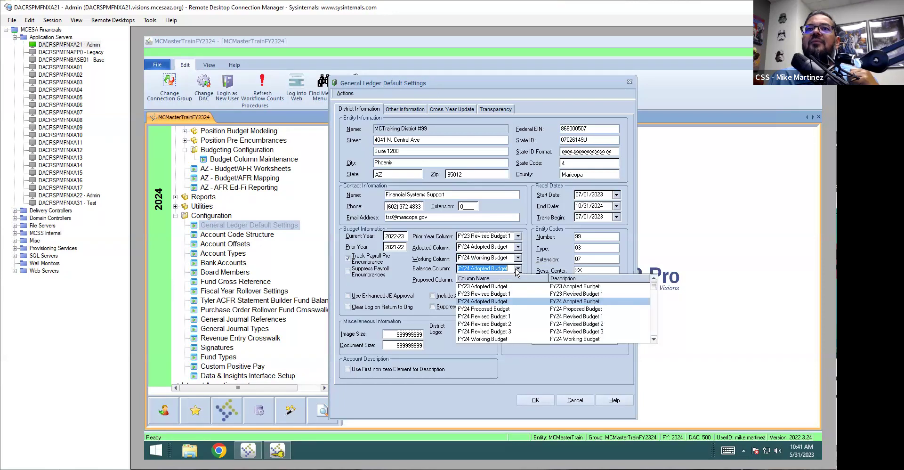
pyautogui.click(489, 332)
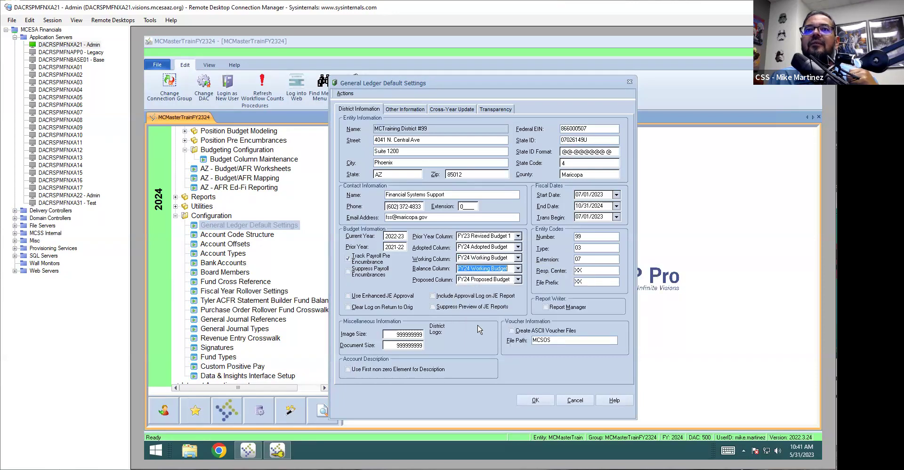
pyautogui.click(534, 400)
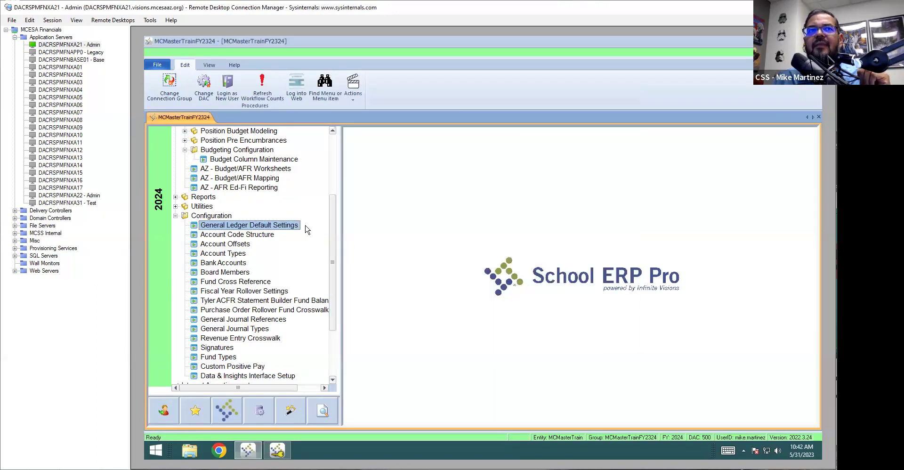
# Step: Switch to School ERP Pro Administration, grant all users access to the MCMasterTrainFY2324 connection group, and save the group
pyautogui.moveTo(251, 449)
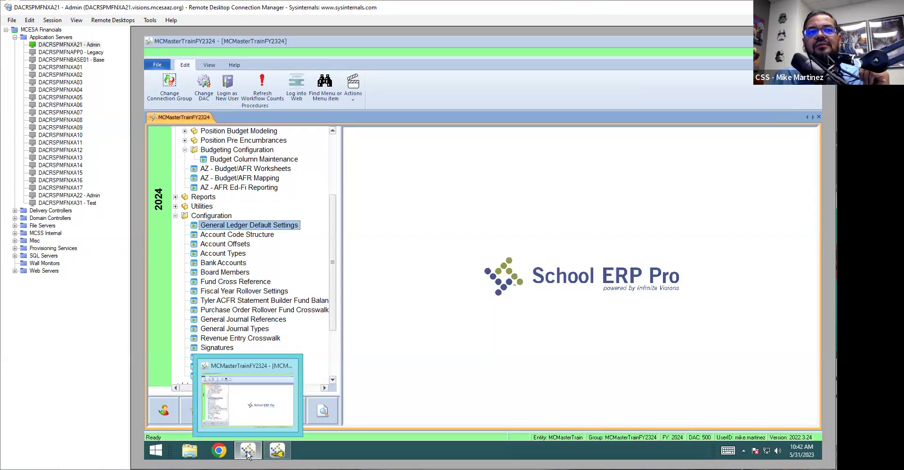
pyautogui.click(278, 450)
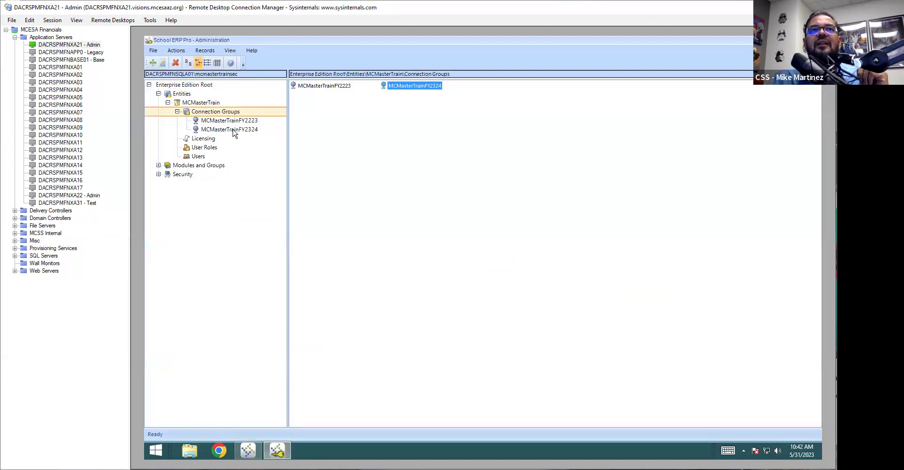
pyautogui.doubleClick(416, 88)
pyautogui.click(394, 141)
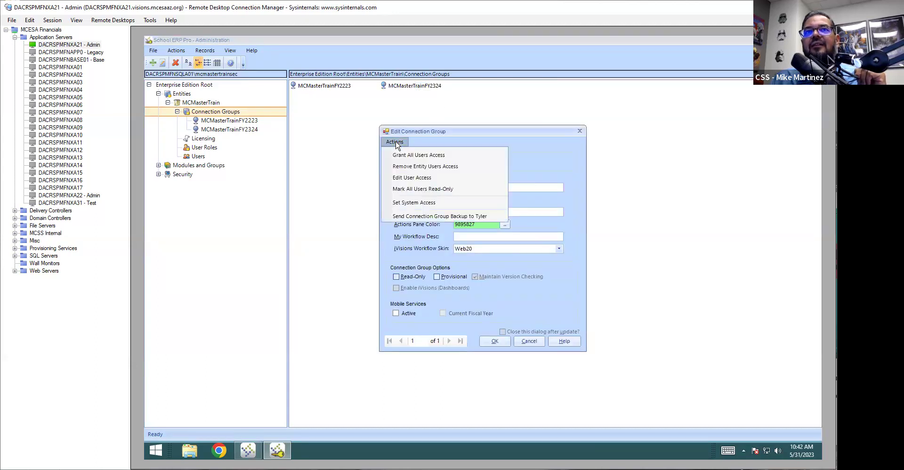
pyautogui.click(442, 158)
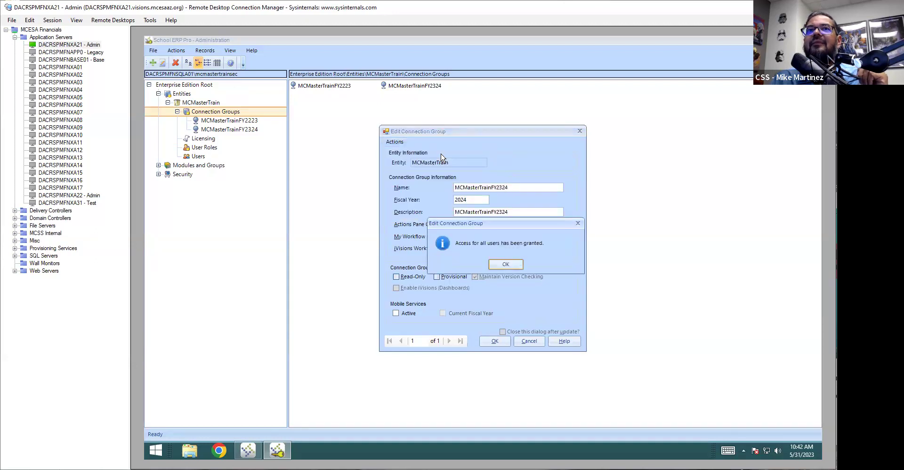
pyautogui.click(511, 265)
pyautogui.click(496, 341)
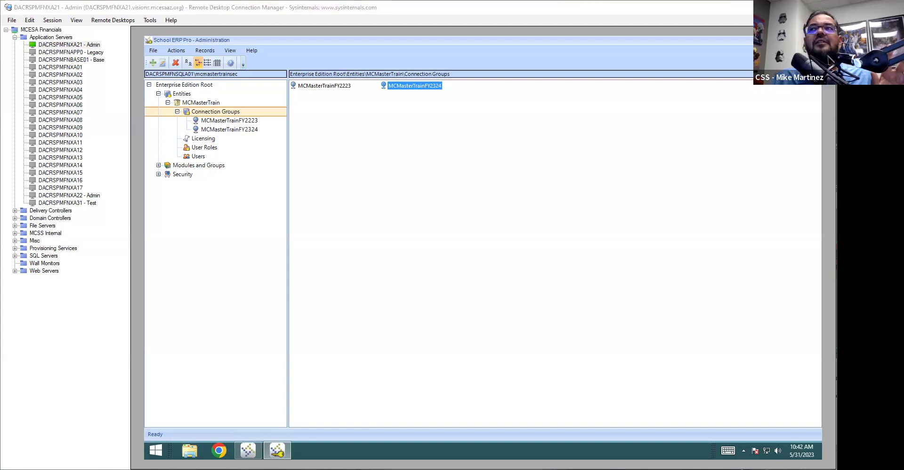
# Step: Back in the MCMasterTrainFY2324 window, review the names and account masks in the General Ledger Account Offsets list and close it
pyautogui.moveTo(821, 37)
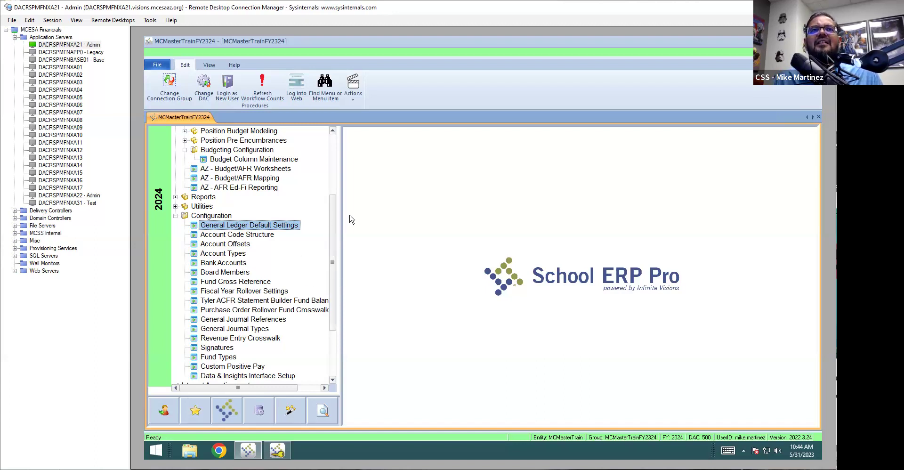
pyautogui.scroll(4, 332, 259)
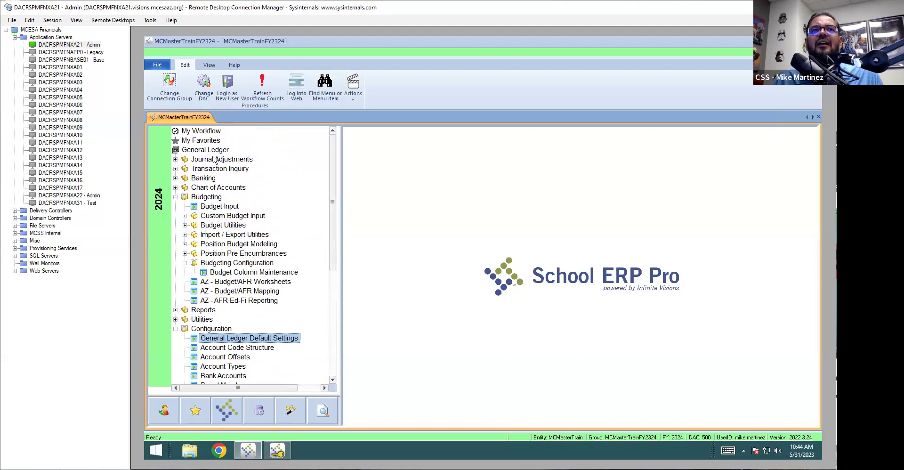
pyautogui.click(232, 365)
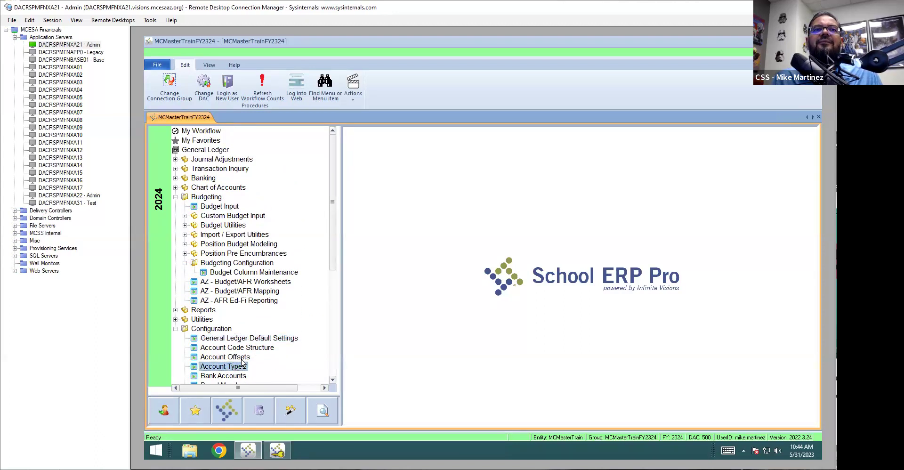
pyautogui.scroll(-4, 242, 362)
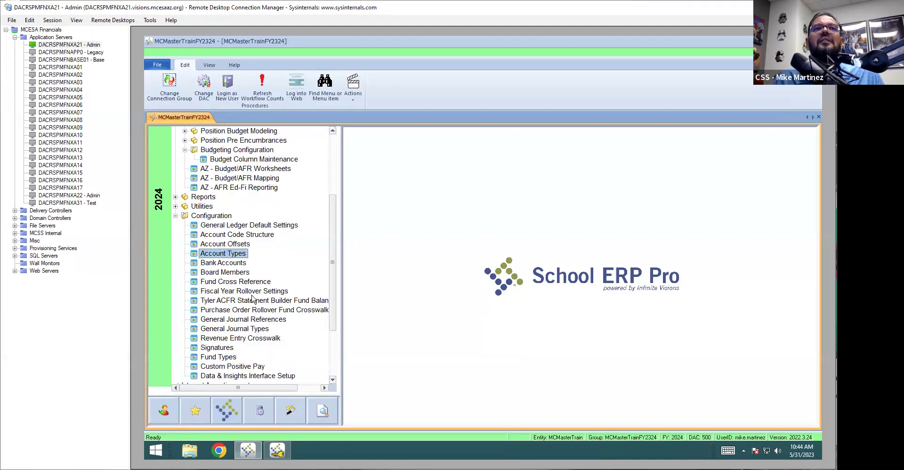
pyautogui.click(219, 244)
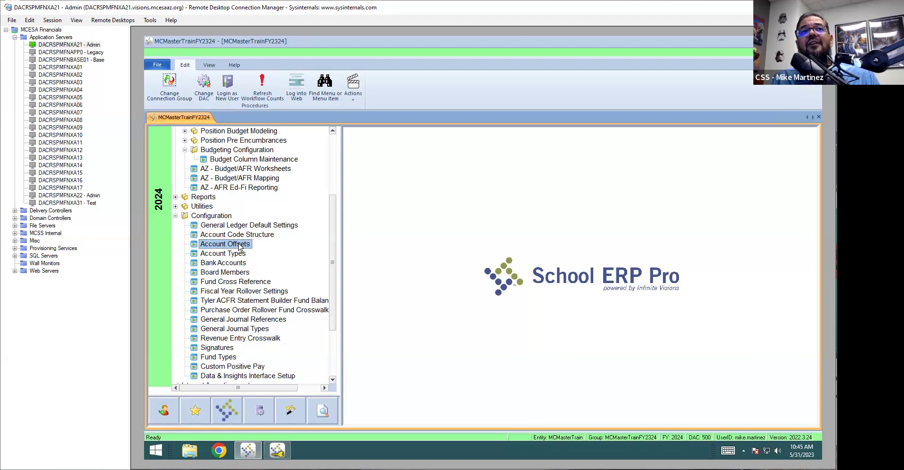
pyautogui.doubleClick(240, 247)
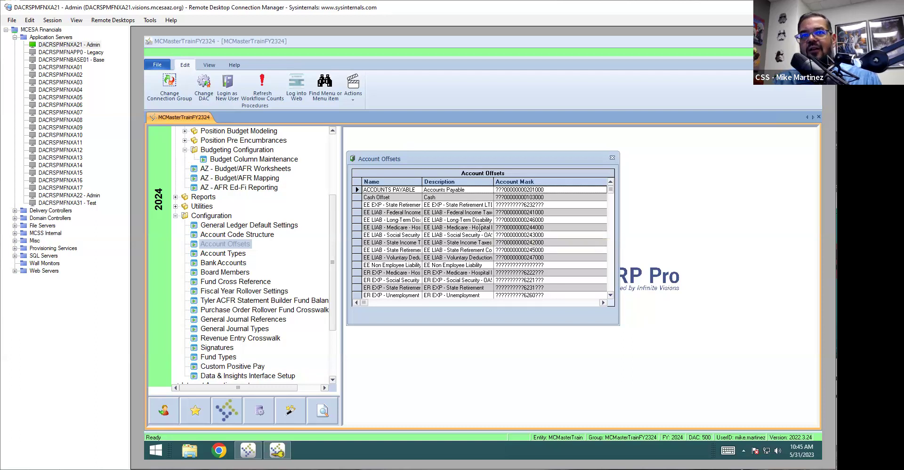
pyautogui.click(473, 249)
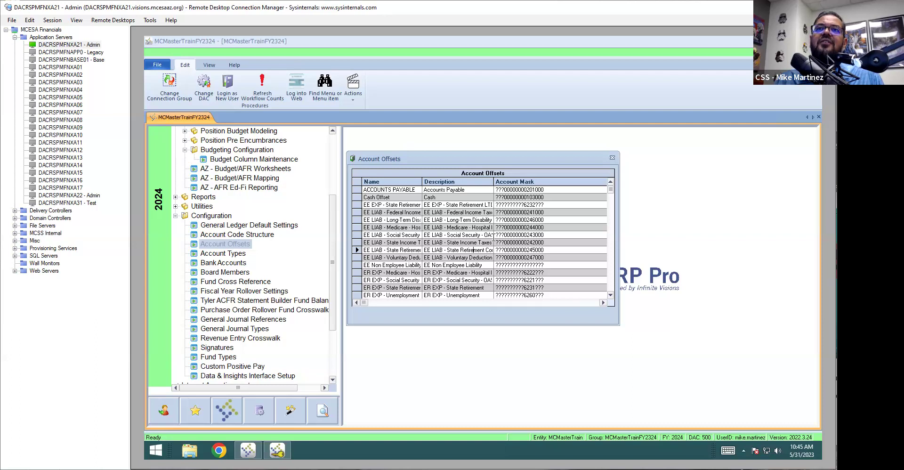
pyautogui.click(456, 242)
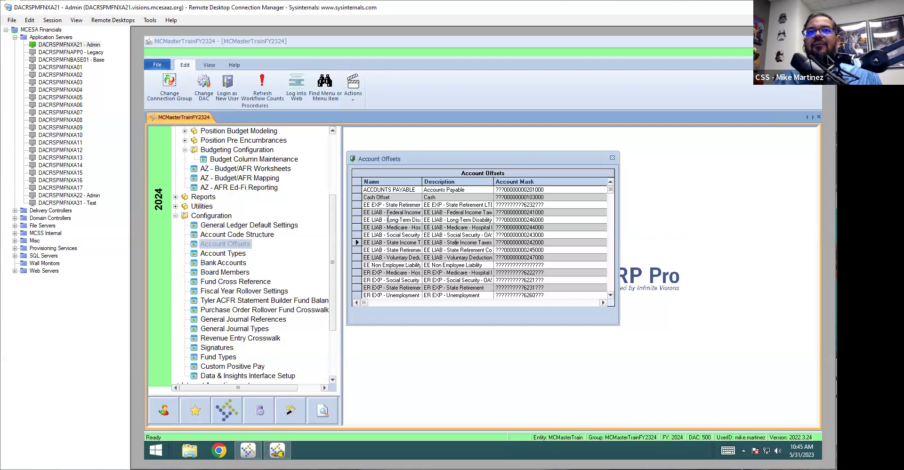
pyautogui.scroll(-2, 399, 250)
pyautogui.scroll(-2, 402, 244)
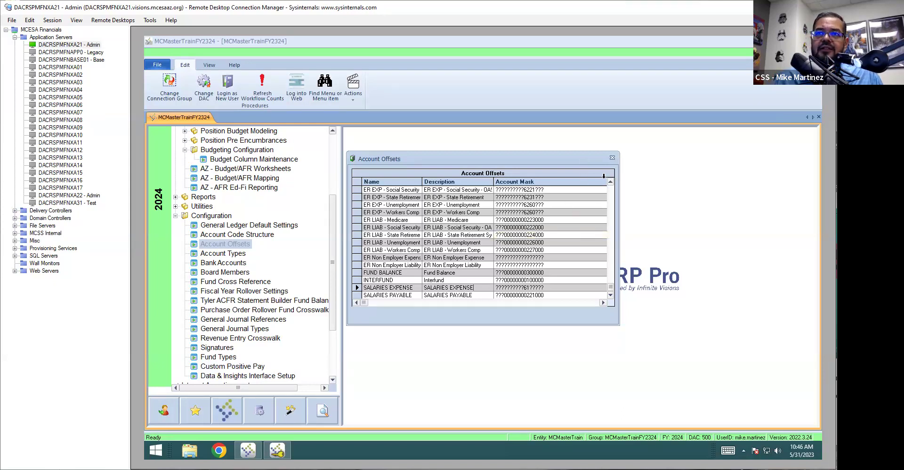
pyautogui.click(612, 158)
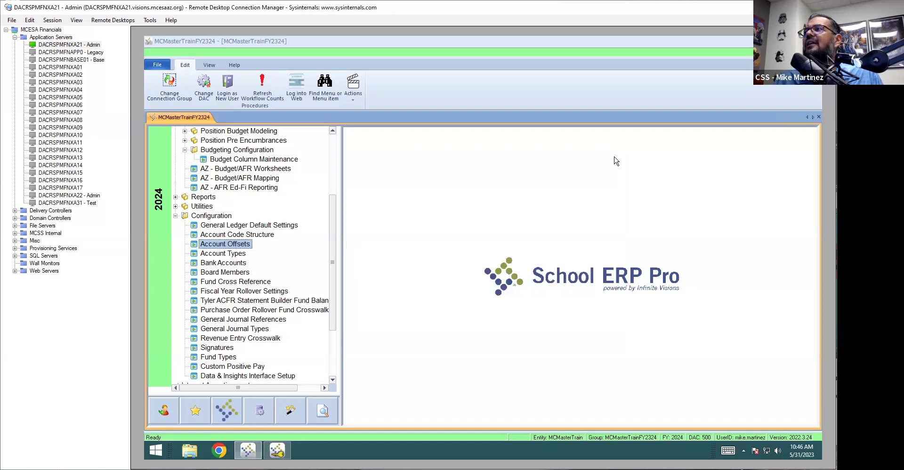
# Step: Review the Account Types list, view the Asset type's description and default element without changing them, and close the list
pyautogui.click(235, 255)
pyautogui.doubleClick(235, 254)
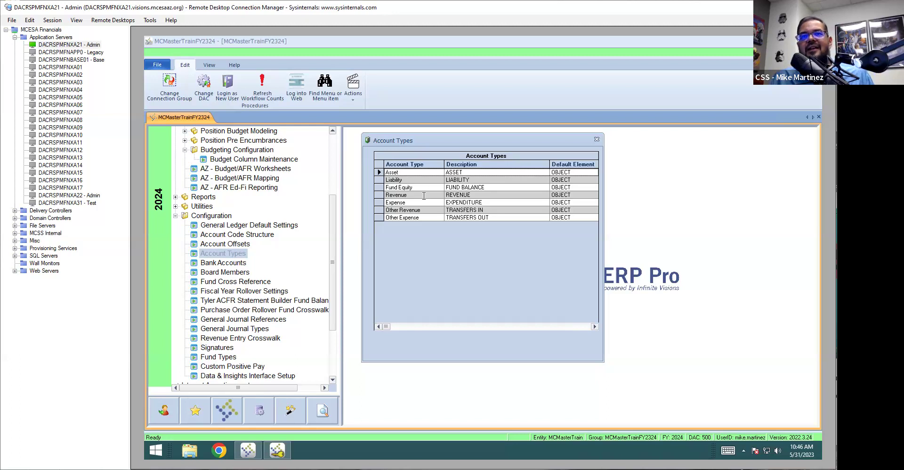
pyautogui.doubleClick(412, 172)
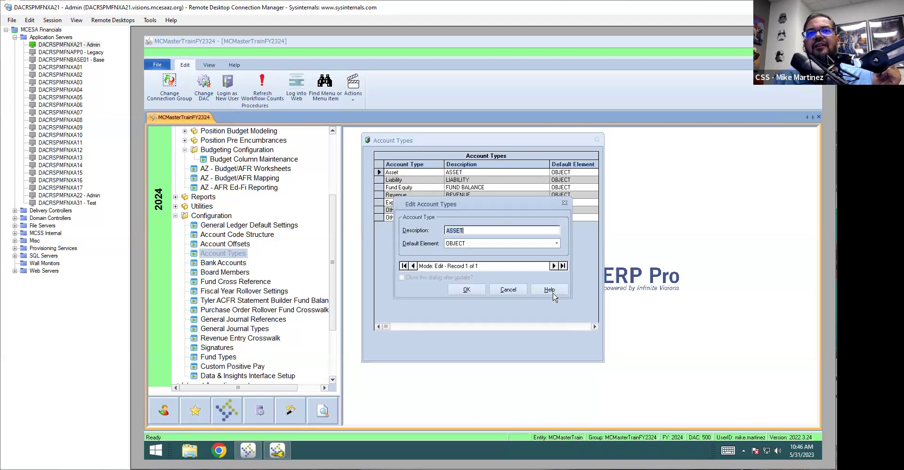
pyautogui.click(499, 294)
pyautogui.click(424, 201)
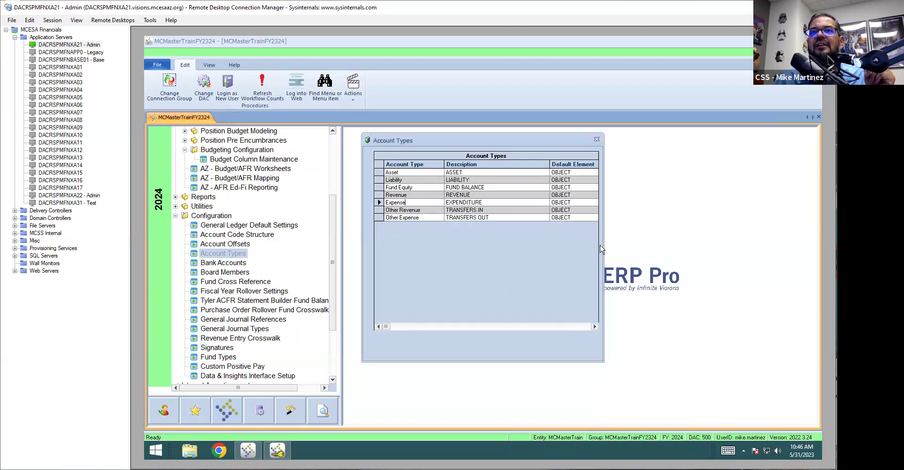
pyautogui.click(596, 139)
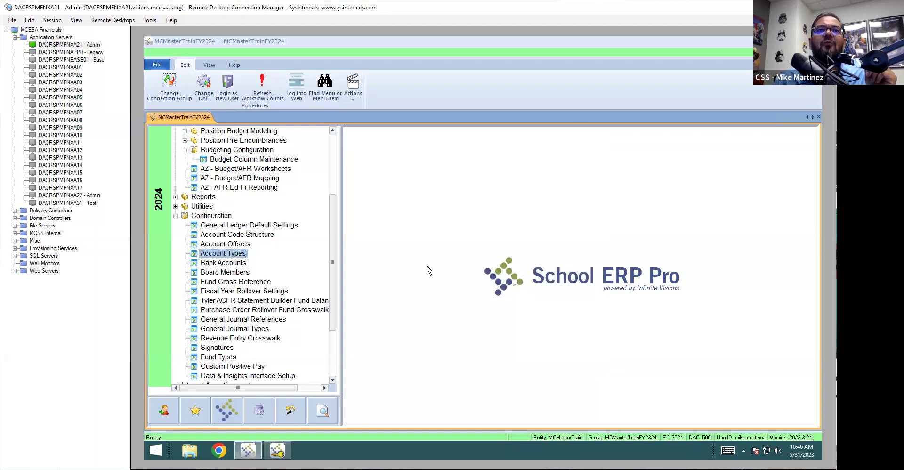
# Step: Review the Account Type Masks under Chart of Accounts, including where Update Accounts is found, and exit without updating
pyautogui.scroll(4, 282, 247)
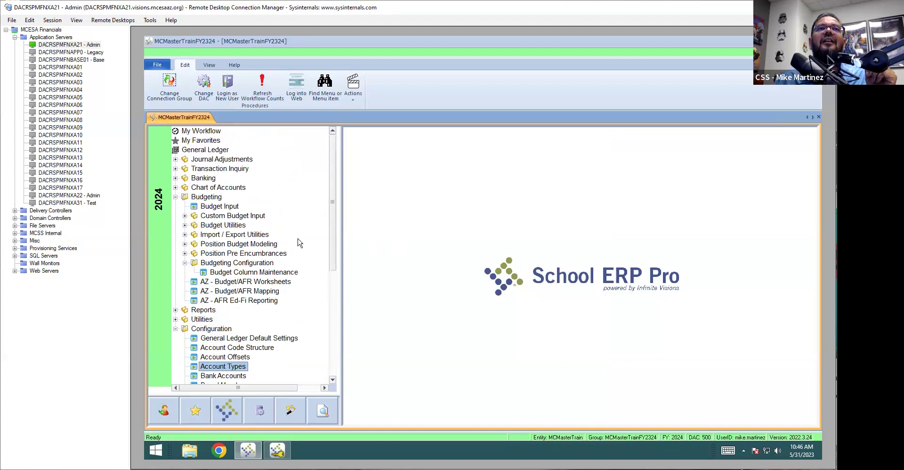
pyautogui.click(175, 187)
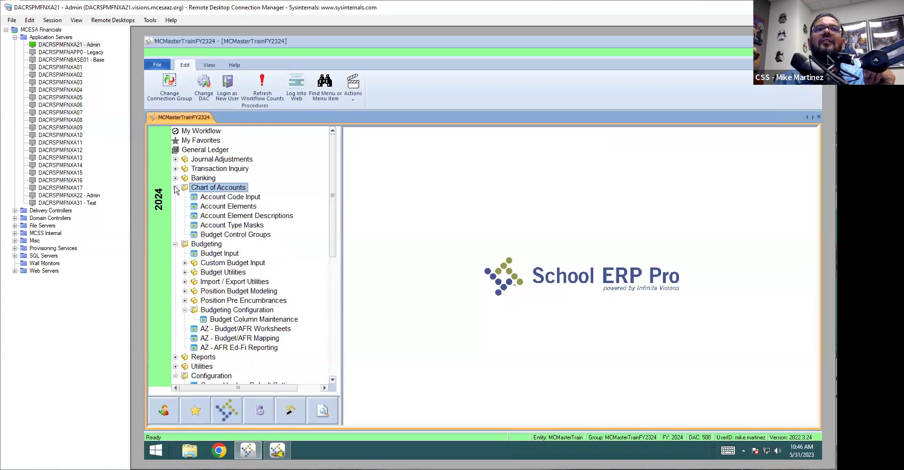
pyautogui.click(258, 226)
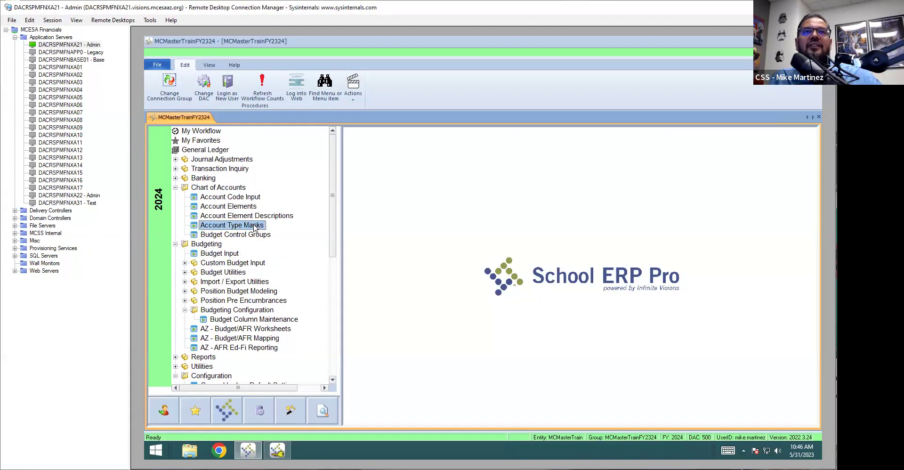
pyautogui.doubleClick(258, 226)
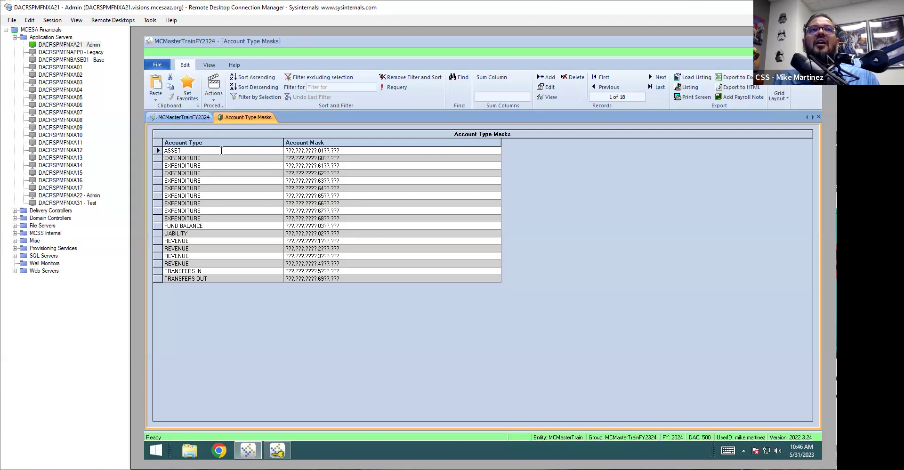
pyautogui.click(215, 94)
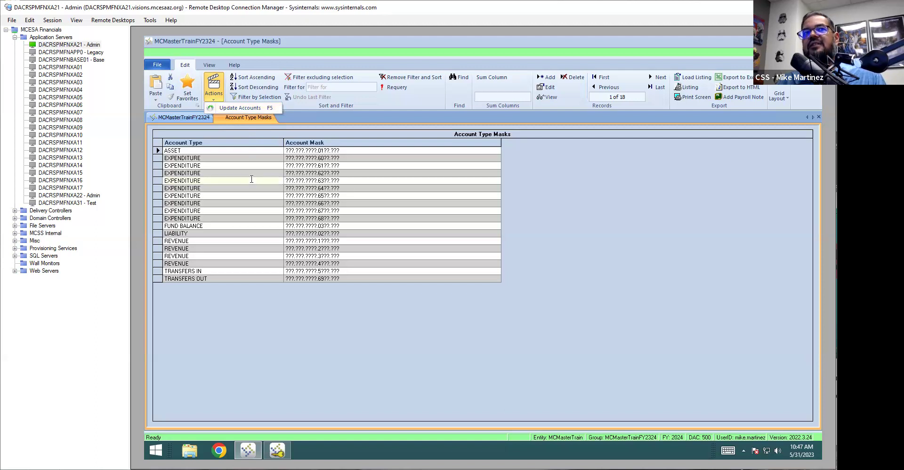
pyautogui.click(157, 158)
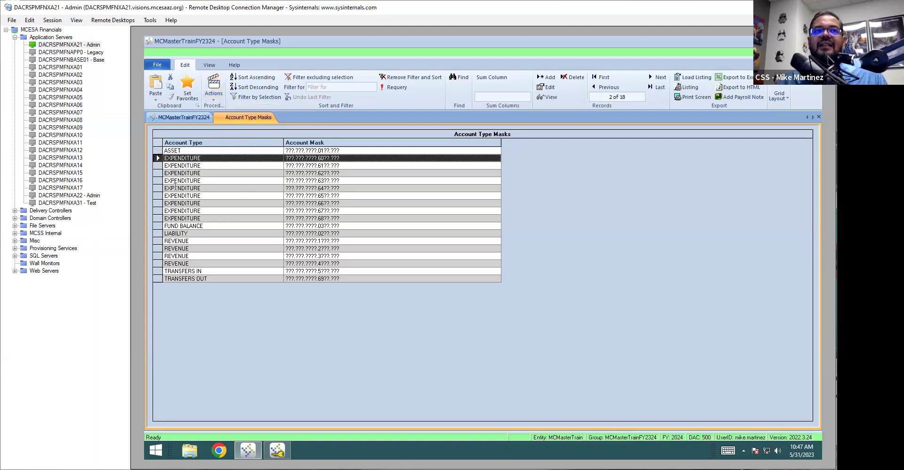
pyautogui.rightClick(251, 118)
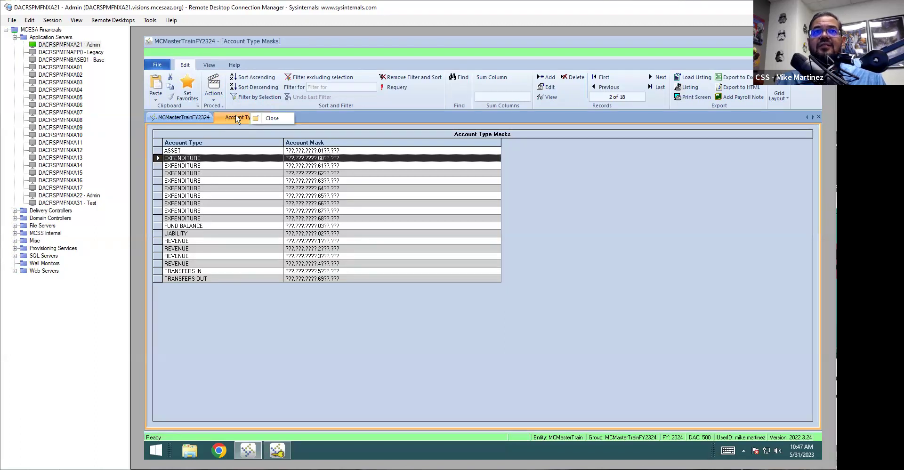
pyautogui.click(270, 118)
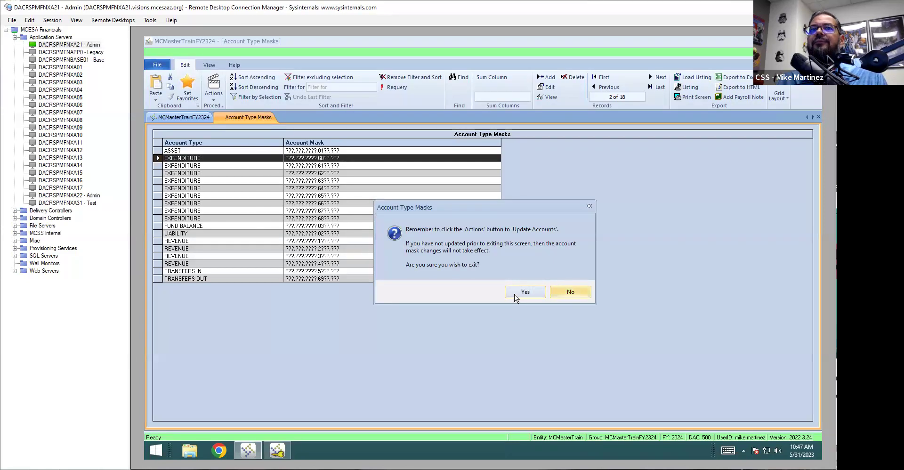
pyautogui.click(525, 292)
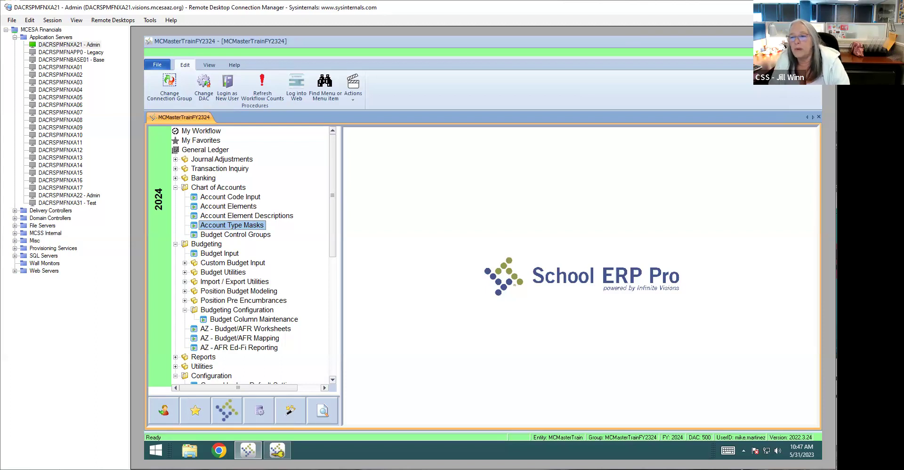
# Step: Collapse the Banking, Chart of Accounts, Budgeting and Configuration folders, and collapse the General Ledger module
pyautogui.click(177, 178)
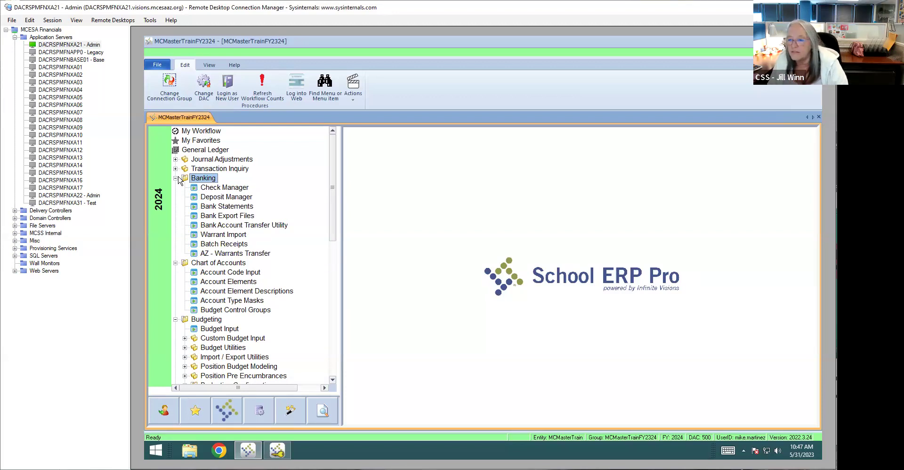
pyautogui.click(175, 262)
pyautogui.click(176, 272)
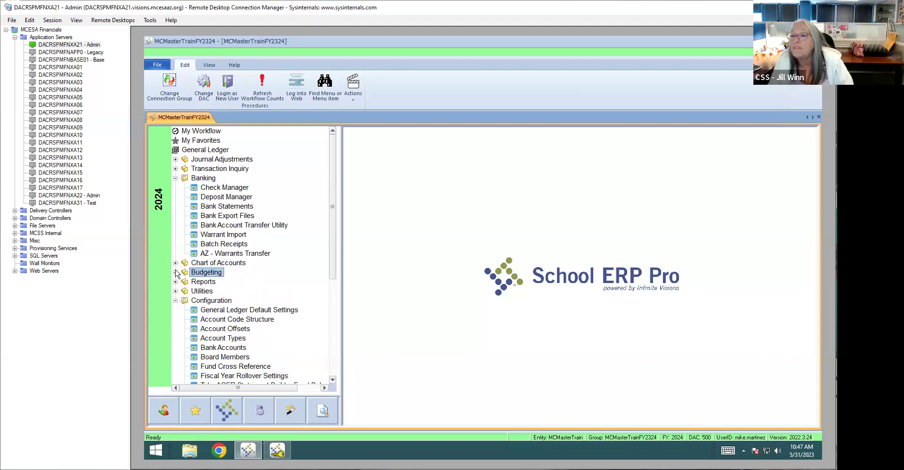
pyautogui.click(175, 301)
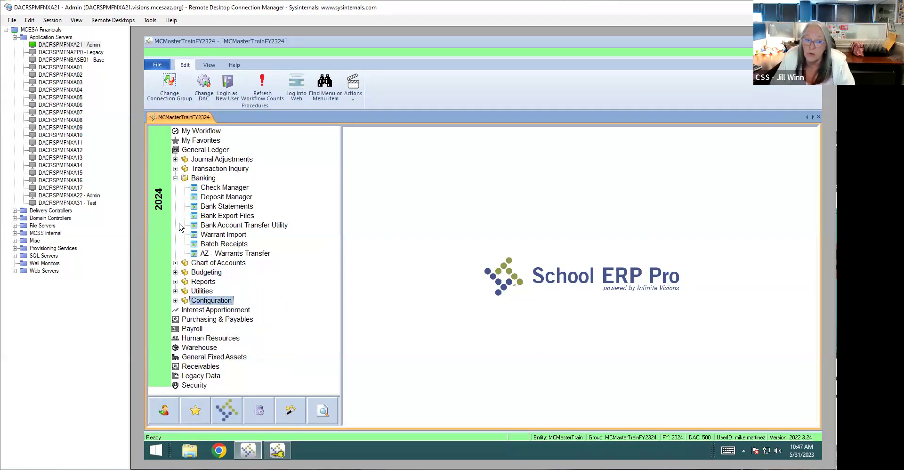
pyautogui.click(175, 178)
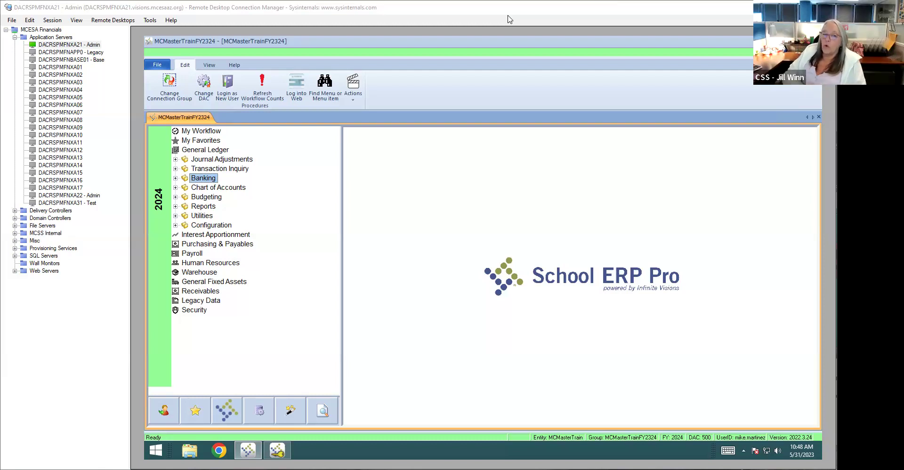
pyautogui.doubleClick(205, 150)
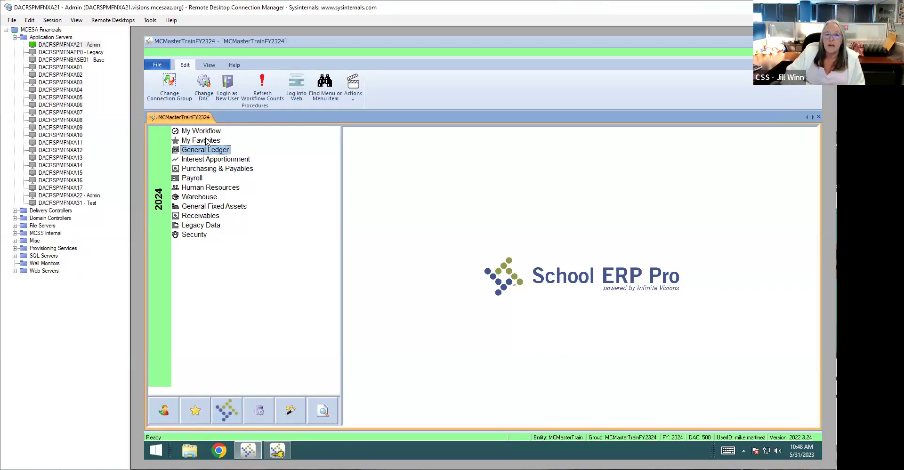
# Step: Open Notepad on the remote desktop and paste the copied Revenue FY End review notes into a blank document
pyautogui.click(156, 451)
pyautogui.write('note')
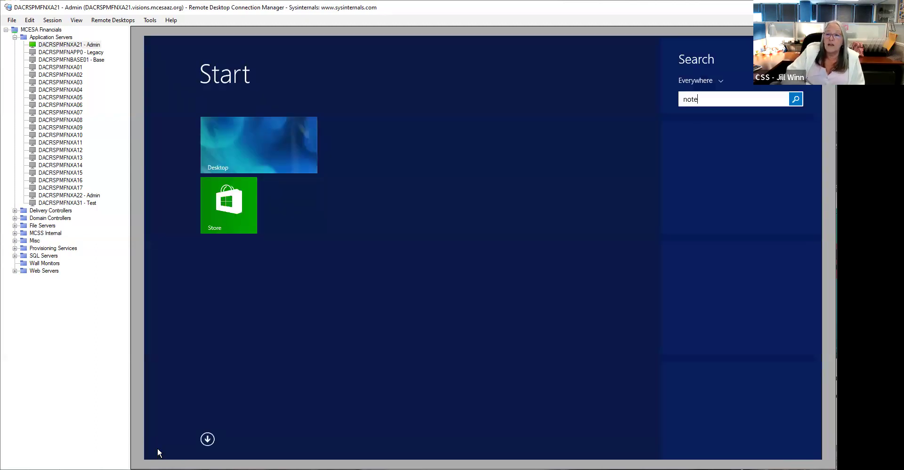
pyautogui.write('pad')
pyautogui.press('Return')
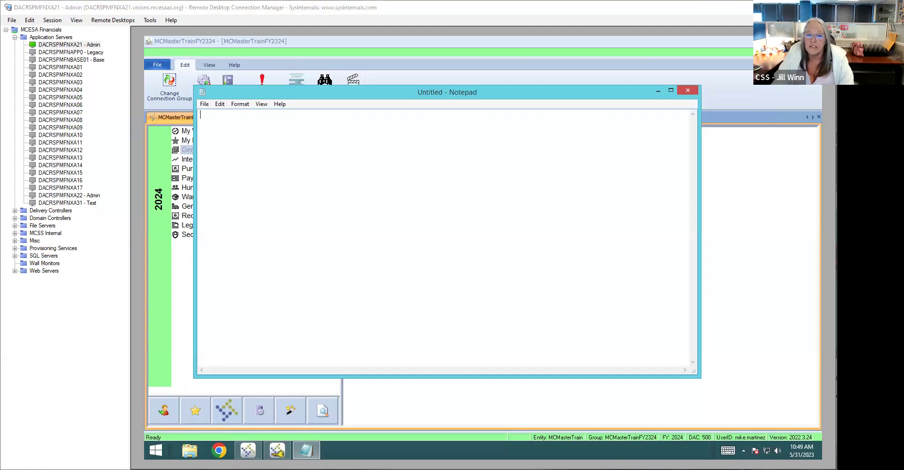
pyautogui.hotkey('ctrl', 'v')
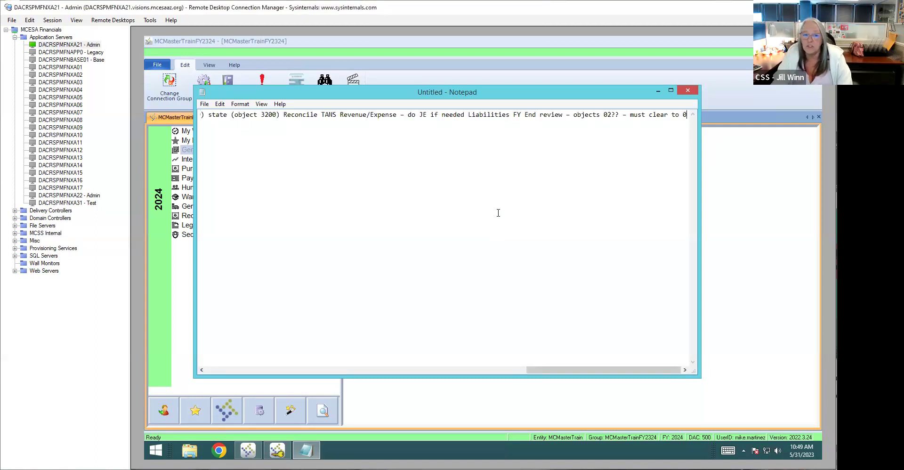
pyautogui.hotkey('ctrl', 'z')
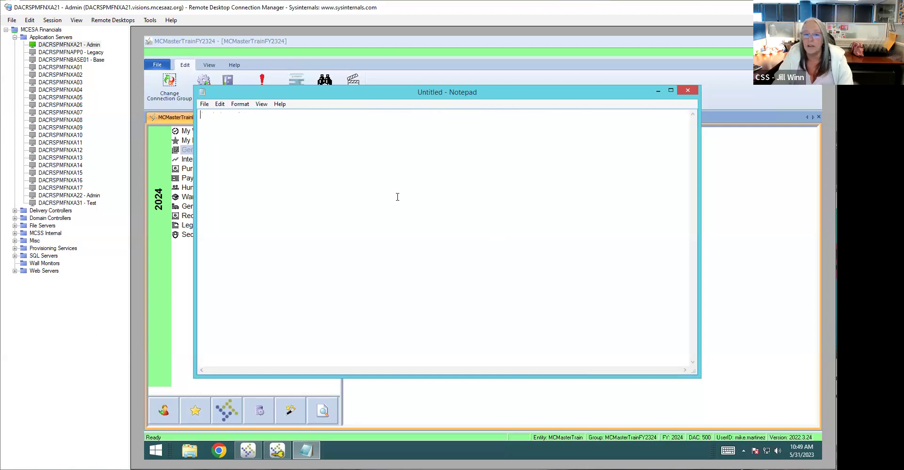
pyautogui.hotkey('ctrl', 'v')
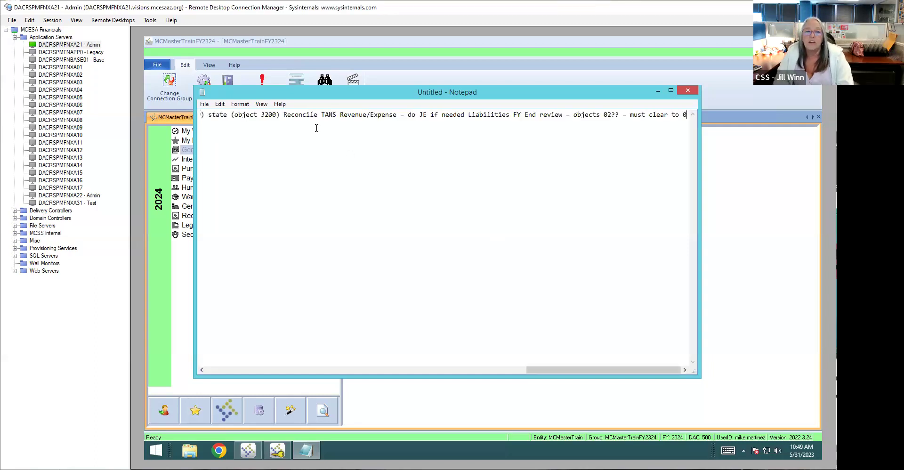
# Step: Put the heading "Revenue FY End review:" on its own line, followed by a blank line
pyautogui.press('Home')
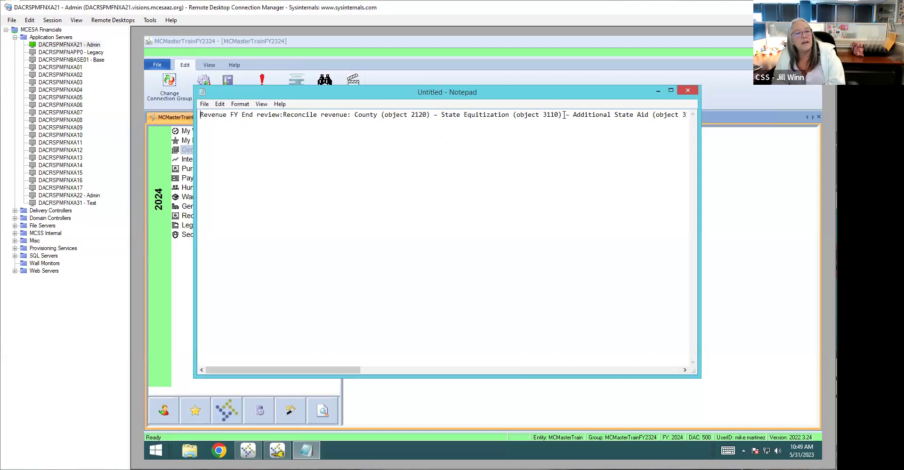
pyautogui.click(284, 115)
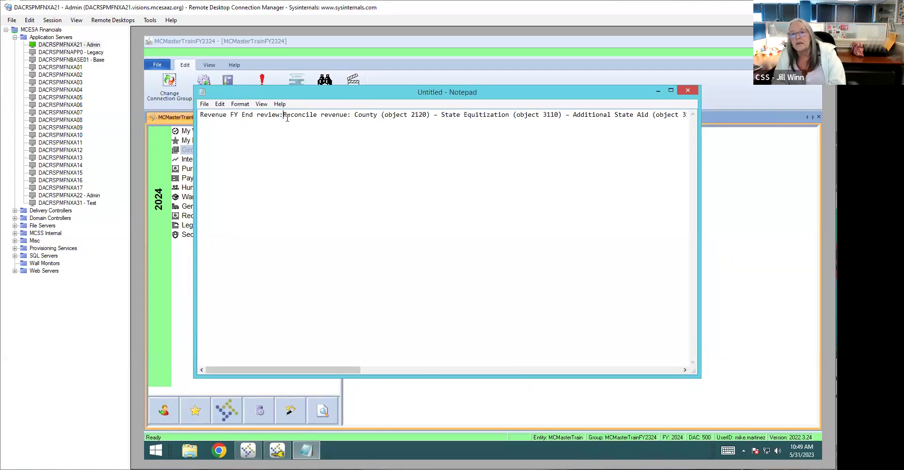
pyautogui.press('Return')
pyautogui.press('Return')
pyautogui.press('Up')
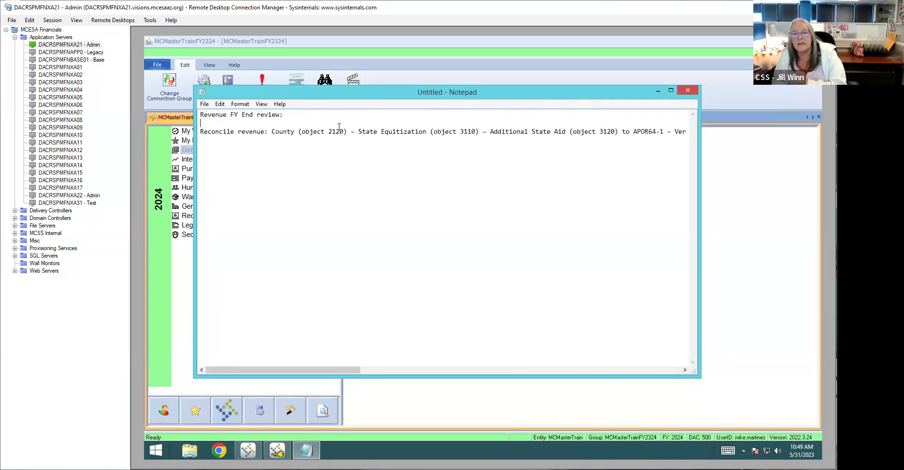
# Step: Break the revenue notes into separate lines at State Equitization, Additional State Aid, Verify recorded in your GL, federal, and do JE
pyautogui.click(359, 132)
pyautogui.press('Return')
pyautogui.click(326, 140)
pyautogui.press('Return')
pyautogui.click(383, 148)
pyautogui.press('Return')
pyautogui.click(577, 157)
pyautogui.press('Return')
pyautogui.click(481, 165)
pyautogui.press('Return')
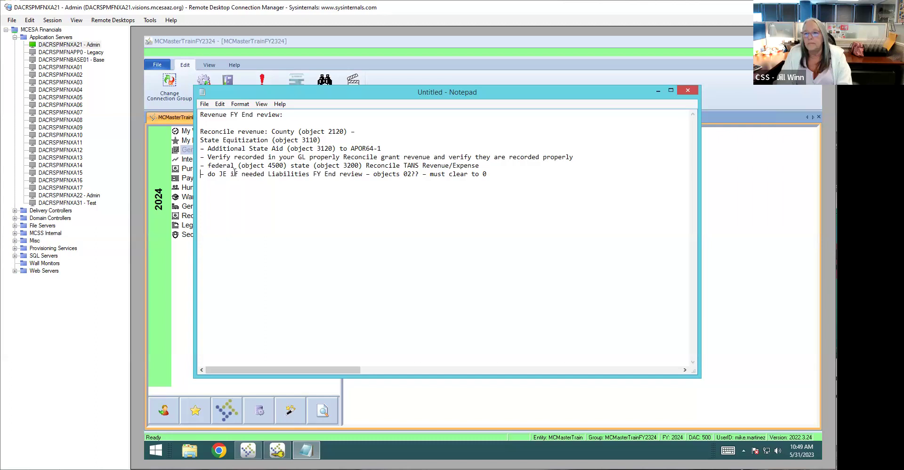
# Step: Separate the "Liabilities FY End review" note from the revenue items with a blank line and highlight it
pyautogui.click(267, 174)
pyautogui.press('Return')
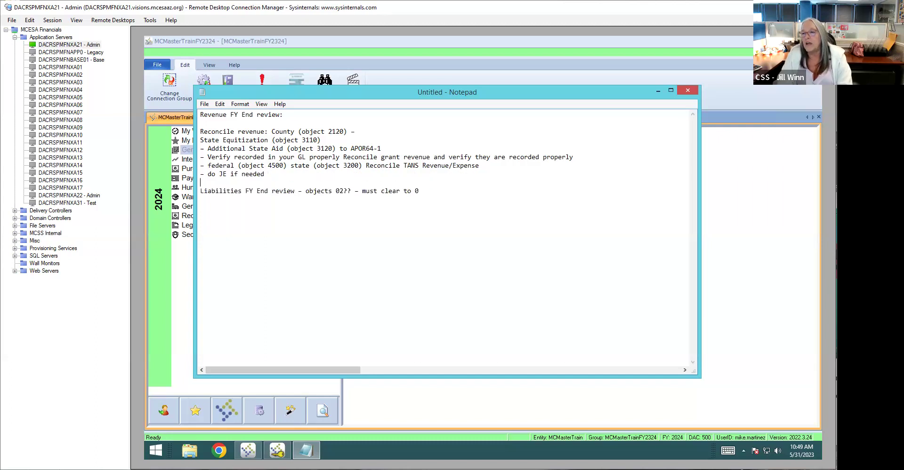
pyautogui.press('Return')
pyautogui.press('Up')
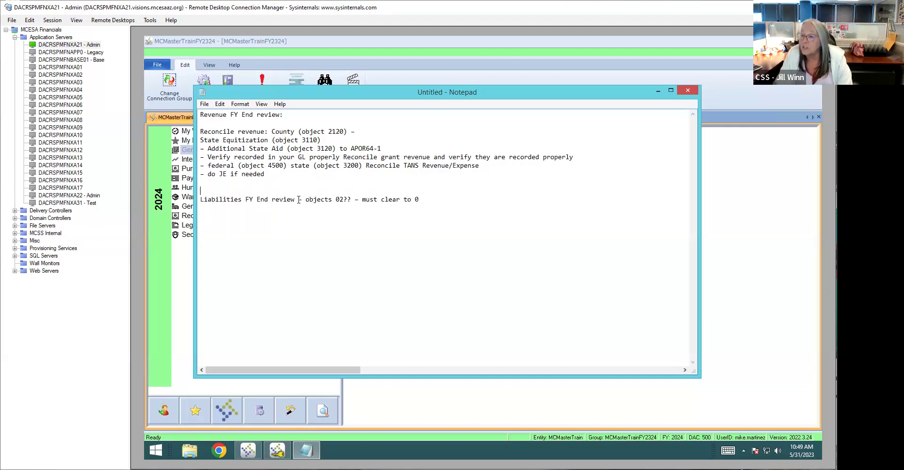
pyautogui.moveTo(440, 199); pyautogui.dragTo(370, 199)
pyautogui.moveTo(316, 194); pyautogui.dragTo(240, 192)
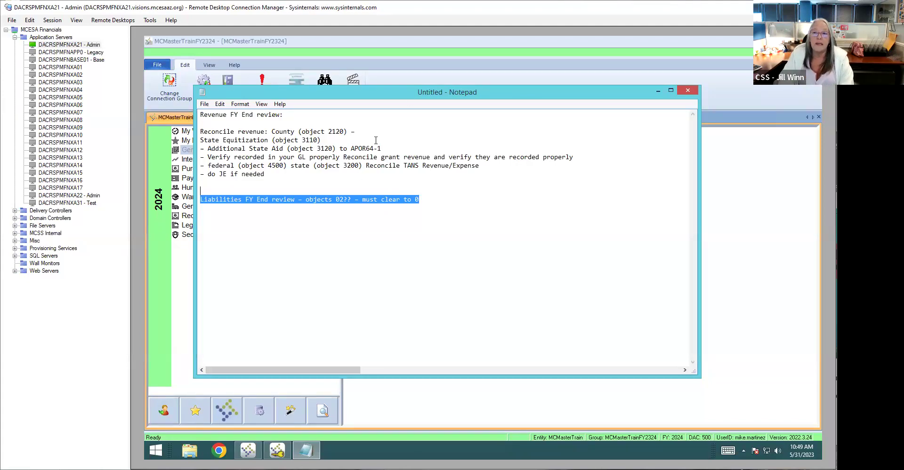
# Step: Back in School ERP Pro, review Email Settings under Security's Workflow Configuration, including its available actions, and cancel without changes
pyautogui.click(425, 79)
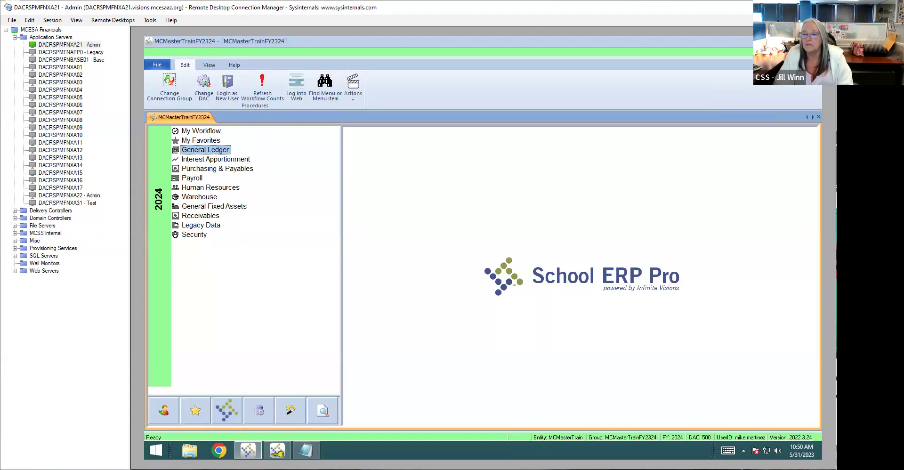
pyautogui.click(194, 235)
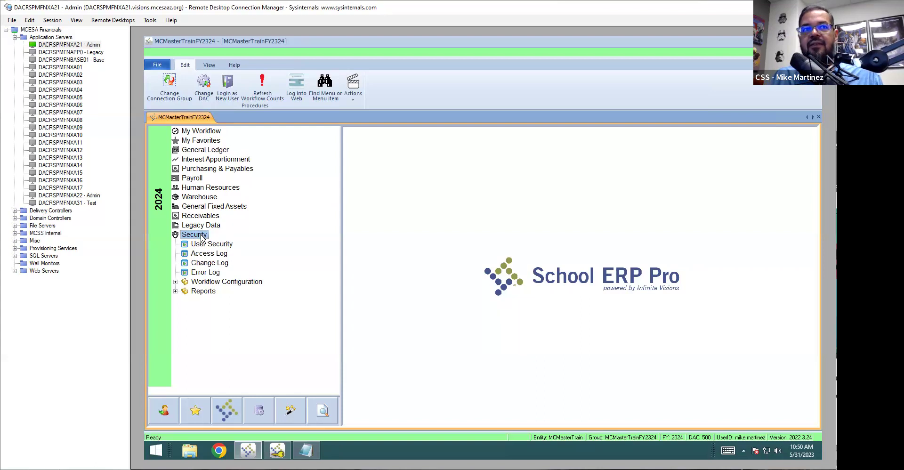
pyautogui.click(175, 282)
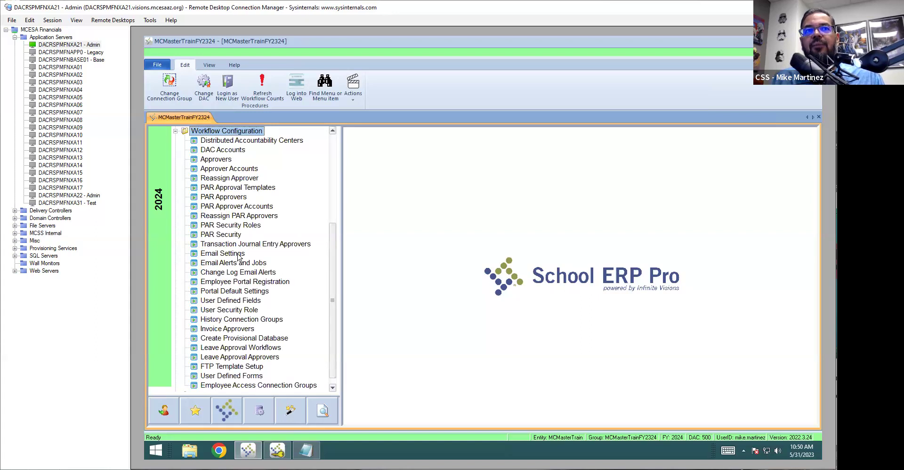
pyautogui.click(221, 254)
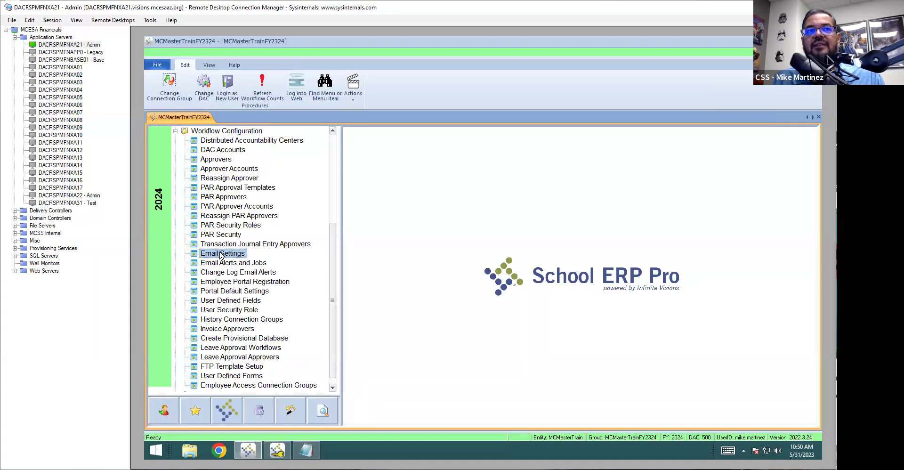
pyautogui.doubleClick(220, 255)
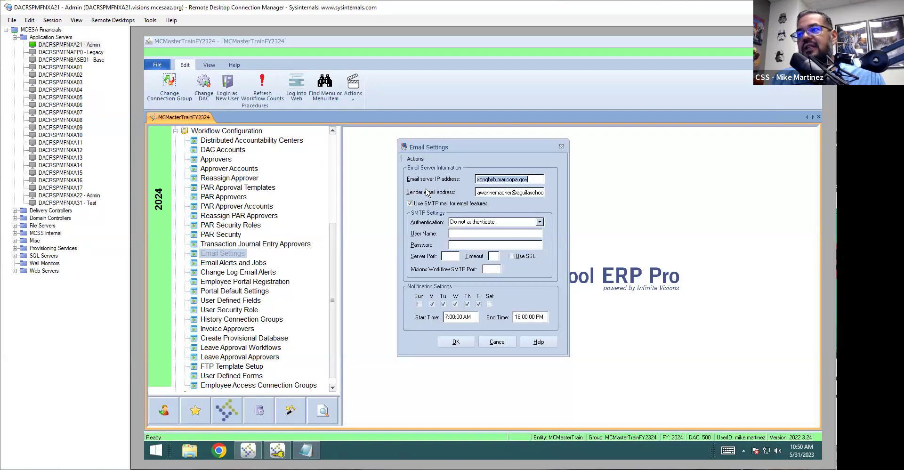
pyautogui.click(417, 161)
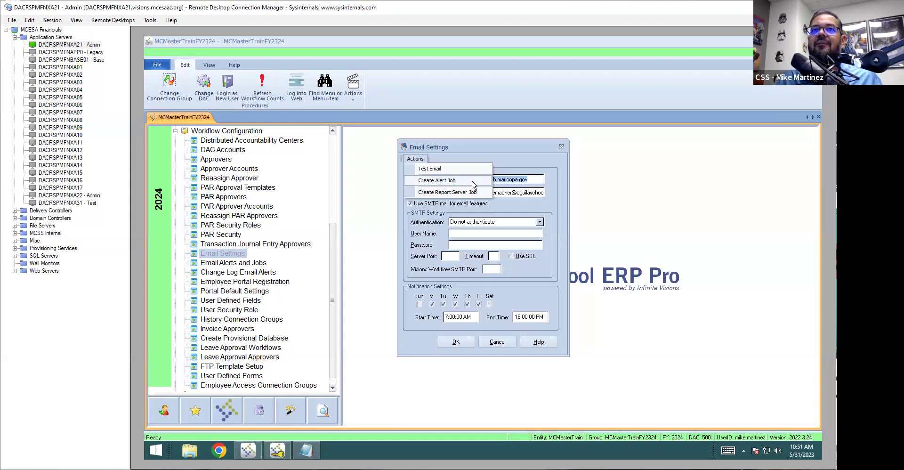
pyautogui.click(498, 160)
pyautogui.click(496, 342)
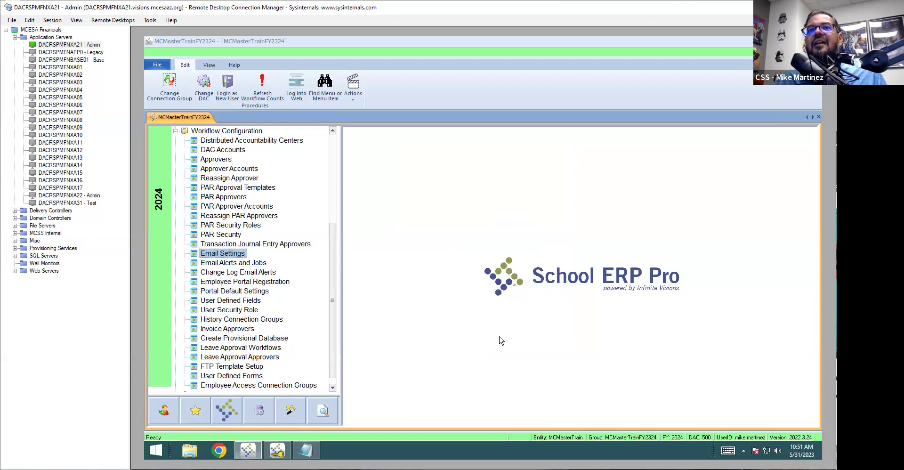
# Step: Open Email Alerts and Jobs and review the listed alerts, including Employee Anniversary and Employee Birthday
pyautogui.click(254, 265)
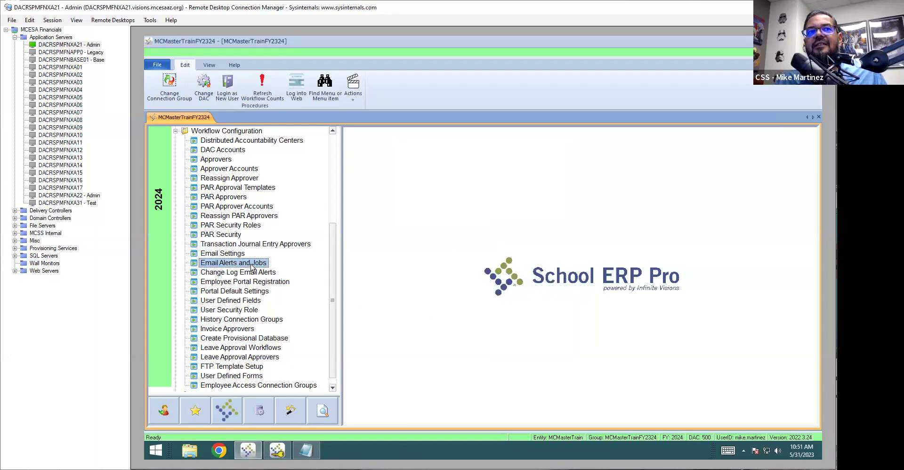
pyautogui.doubleClick(261, 265)
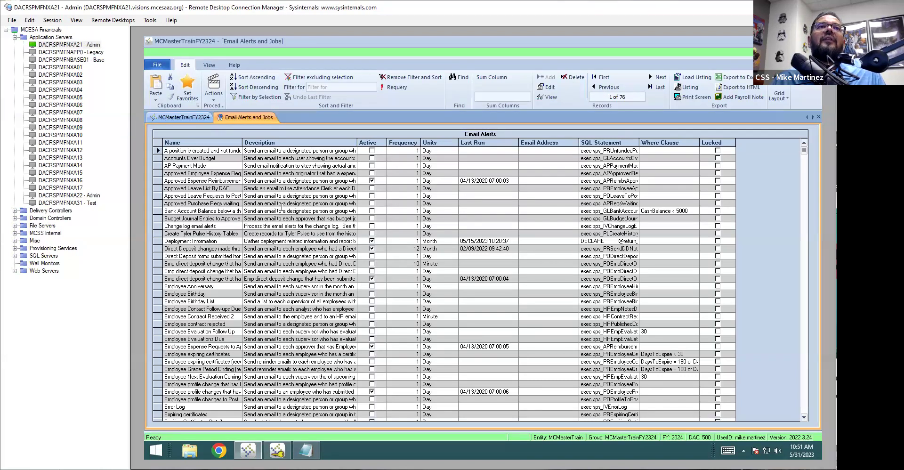
pyautogui.click(278, 286)
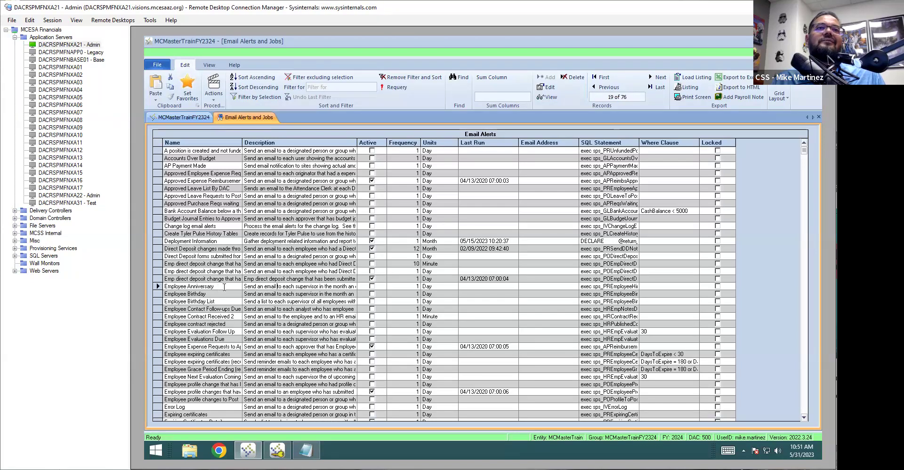
pyautogui.click(224, 286)
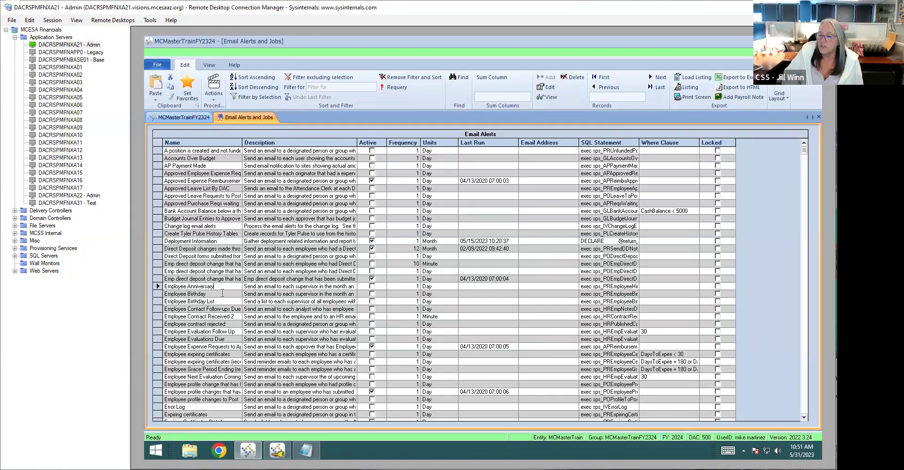
pyautogui.click(222, 293)
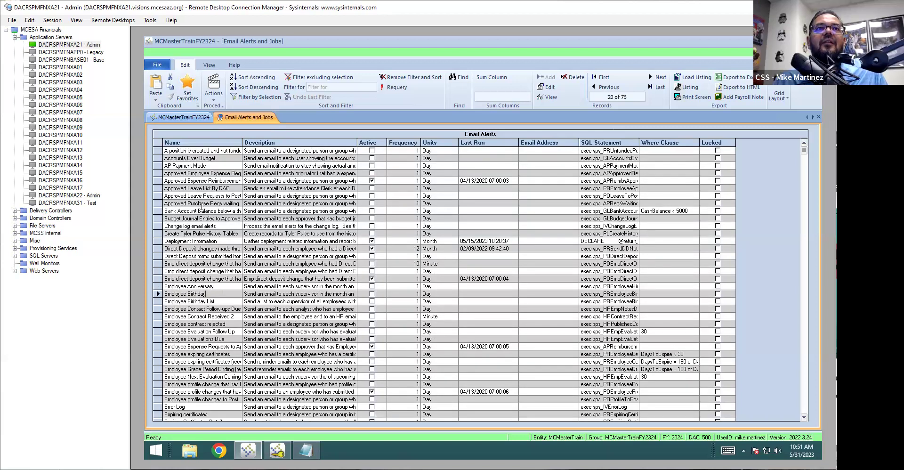
# Step: In the Purchase Order Revisions email alert, set the additional email text to "** Sent from MCMasterTrain FY24 **" and save it
pyautogui.scroll(-10, 203, 226)
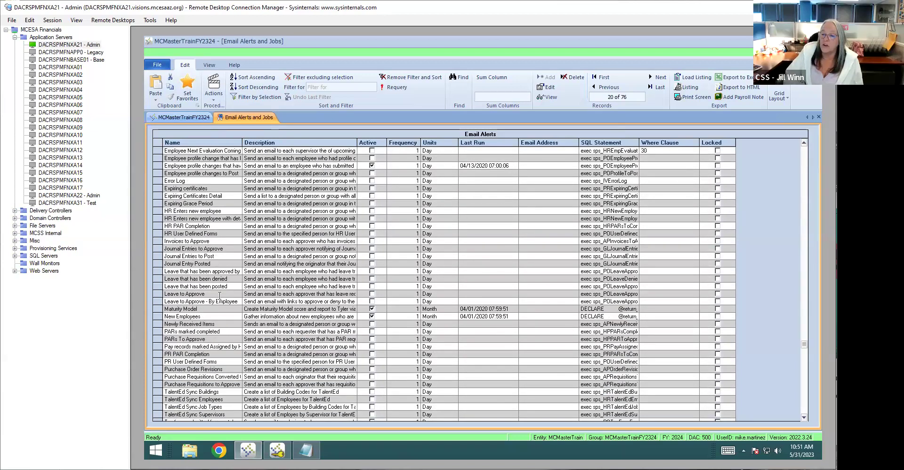
pyautogui.doubleClick(230, 368)
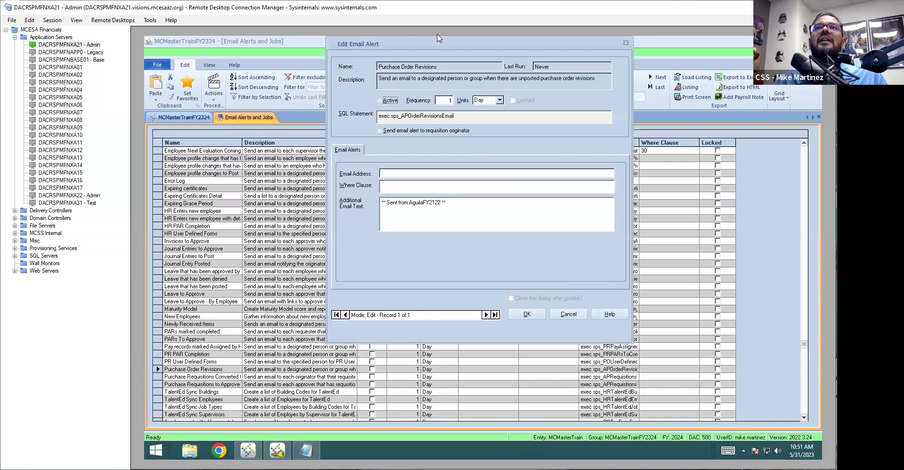
pyautogui.moveTo(438, 46); pyautogui.dragTo(471, 119)
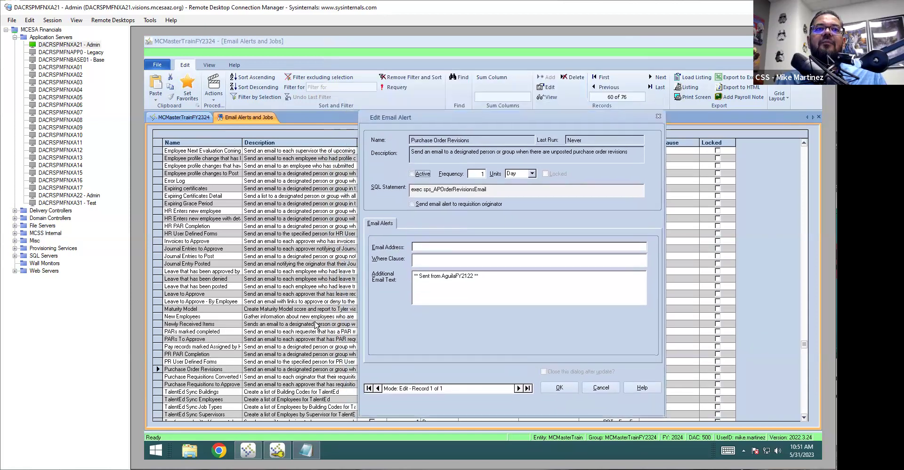
pyautogui.click(469, 276)
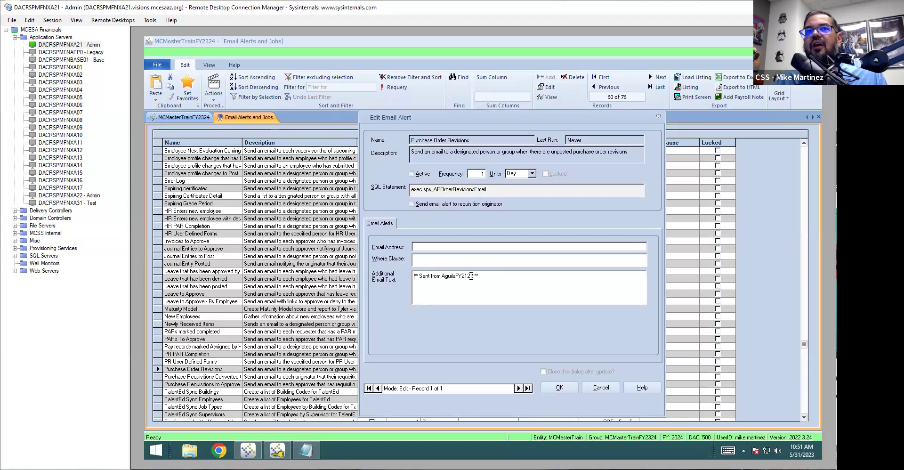
pyautogui.moveTo(473, 276); pyautogui.dragTo(467, 276)
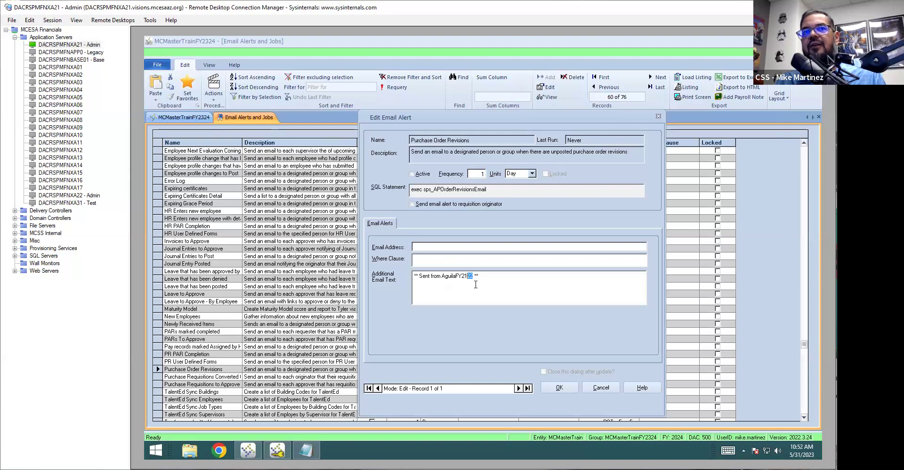
pyautogui.click(442, 276)
pyautogui.moveTo(451, 276); pyautogui.dragTo(480, 277)
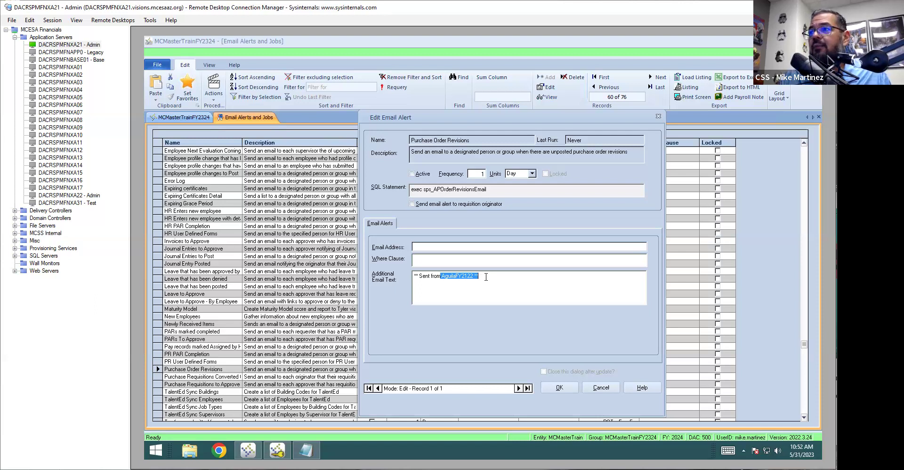
pyautogui.press('Delete')
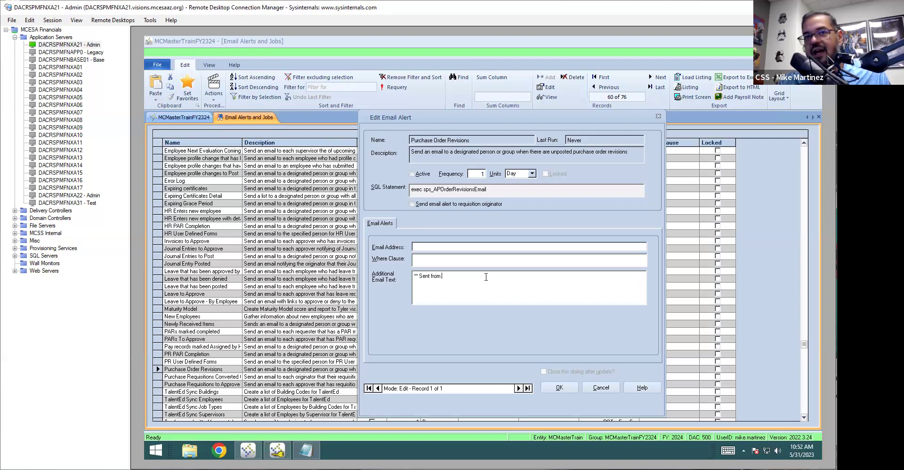
pyautogui.write('MCMasterTrain FY24 **')
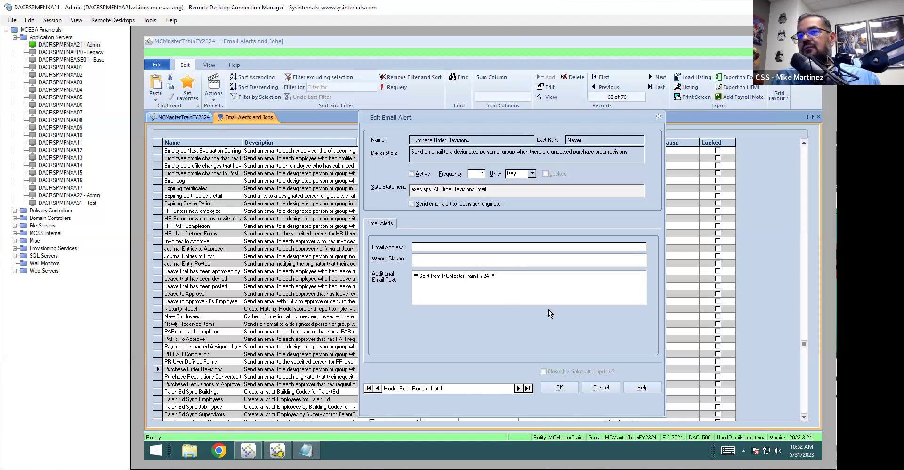
pyautogui.click(567, 390)
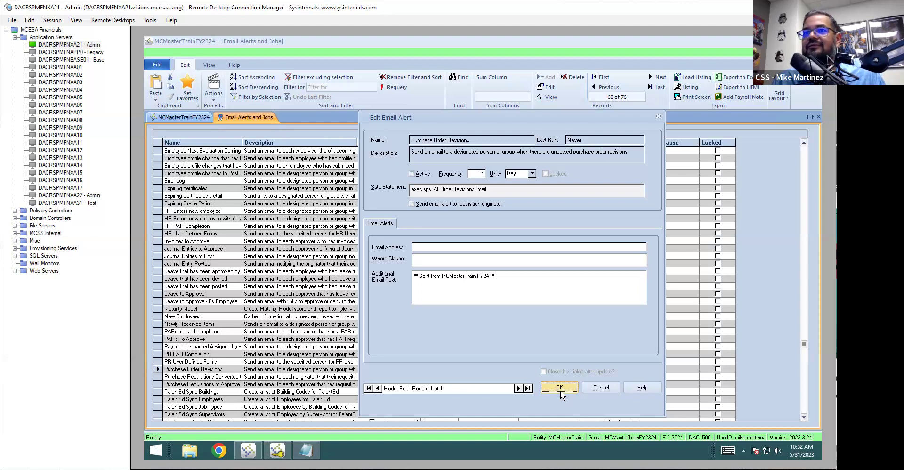
pyautogui.click(559, 388)
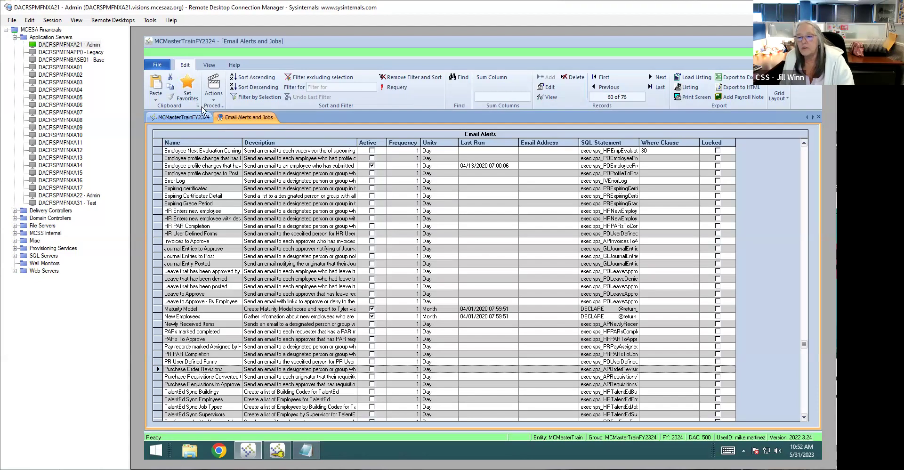
# Step: Close Email Alerts and Jobs and open History Connection Groups under Workflow Configuration
pyautogui.rightClick(259, 119)
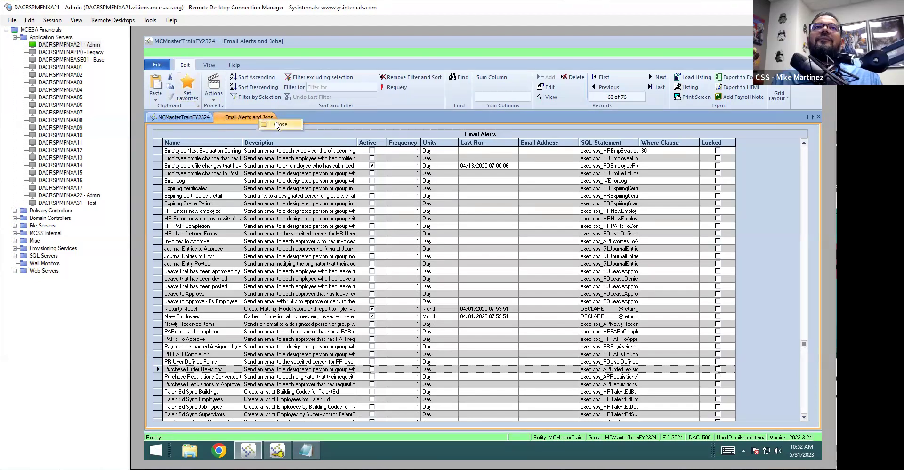
pyautogui.click(278, 125)
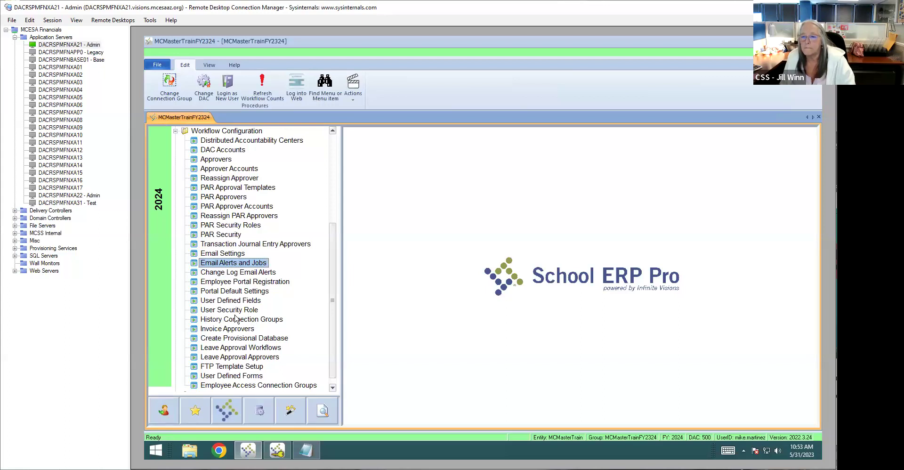
pyautogui.click(236, 319)
pyautogui.scroll(2, 229, 221)
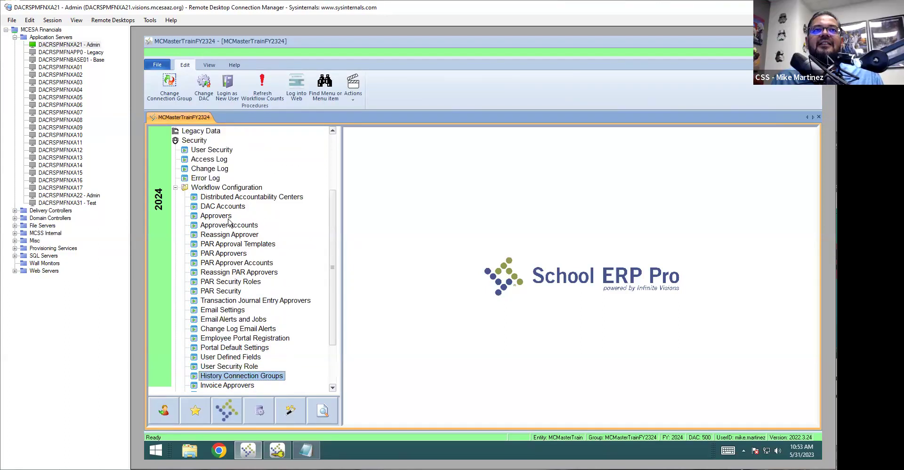
pyautogui.scroll(-1, 254, 320)
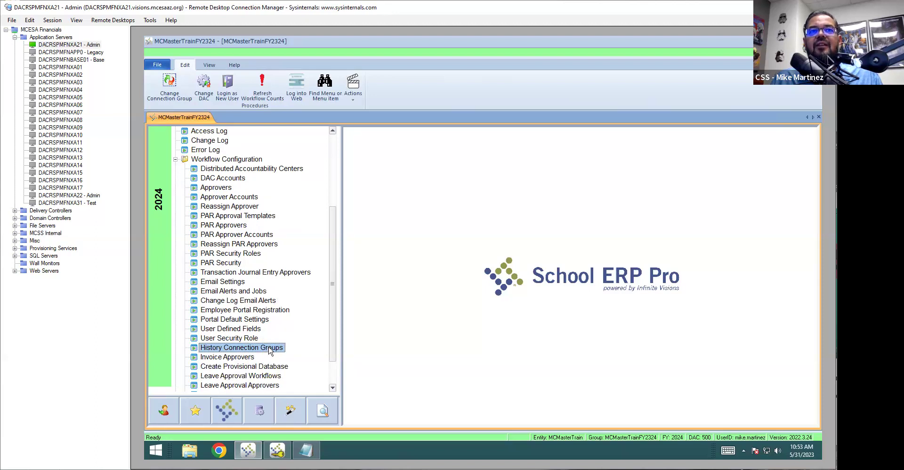
pyautogui.doubleClick(264, 348)
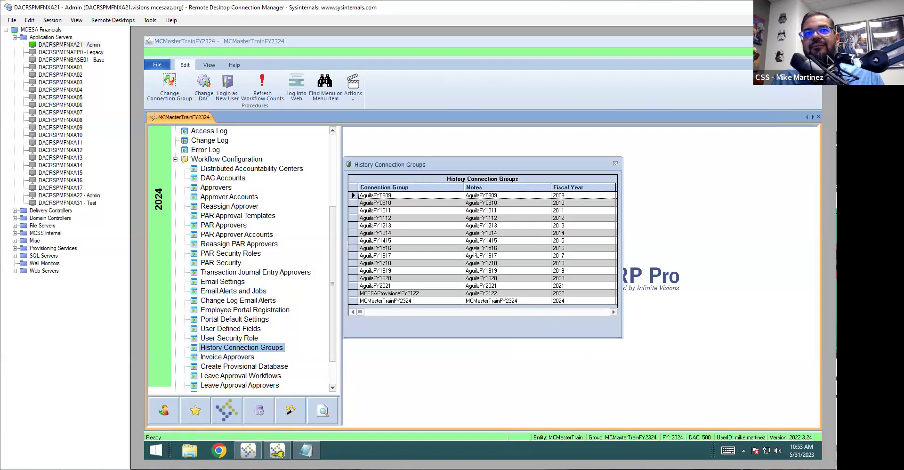
# Step: Delete the MCMasterTrainFY2324 entry for fiscal year 2024 from the history connection groups
pyautogui.click(421, 270)
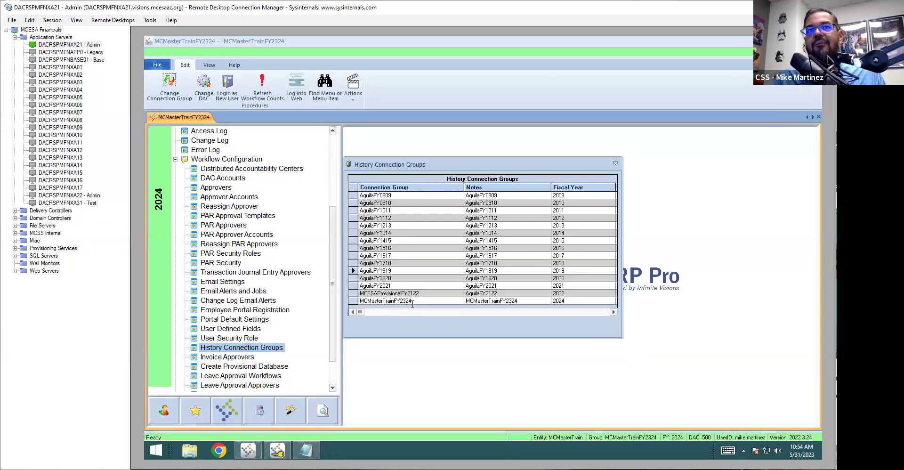
pyautogui.click(413, 284)
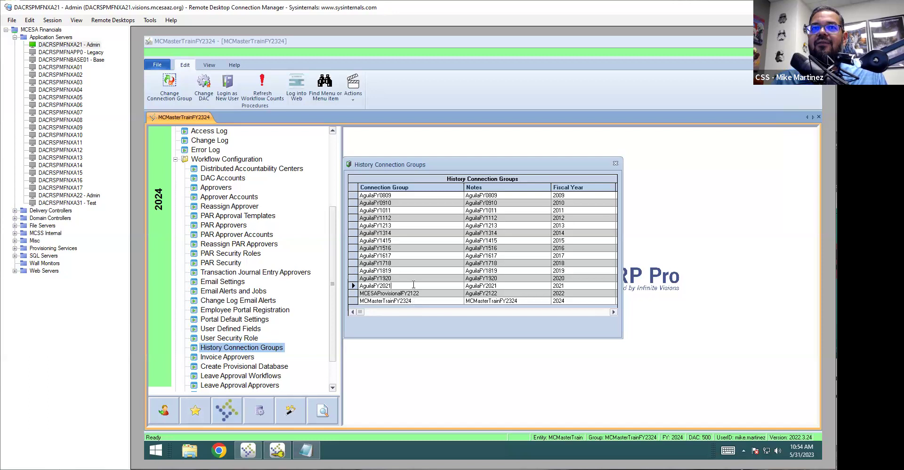
pyautogui.click(351, 300)
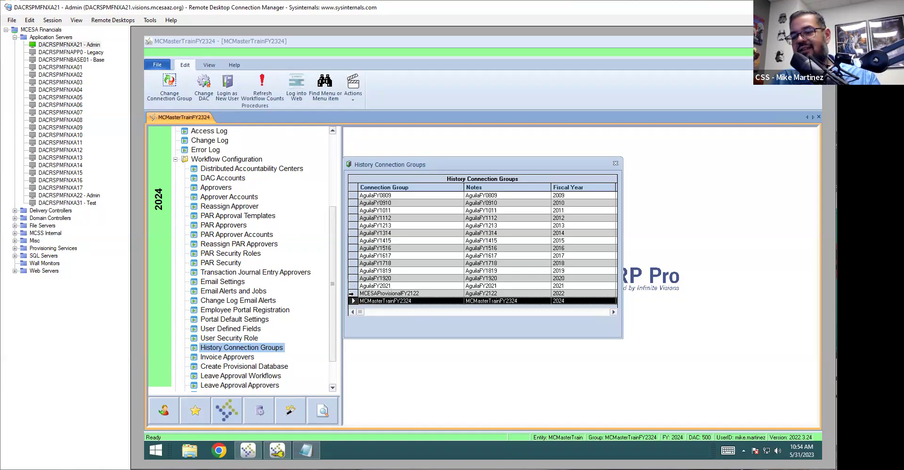
pyautogui.press('Delete')
pyautogui.click(510, 278)
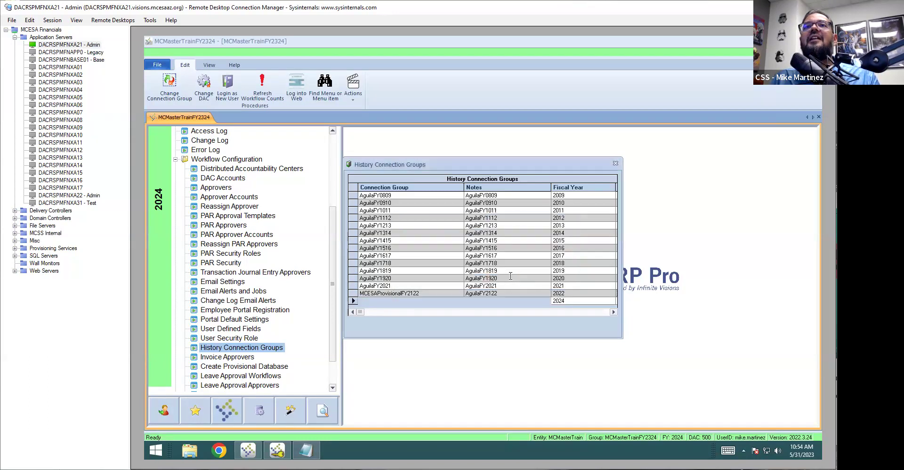
# Step: Start a new history connection group for MCMasterTrainFY2324 and enter McMasterTrainFY2324 as its notes
pyautogui.rightClick(439, 303)
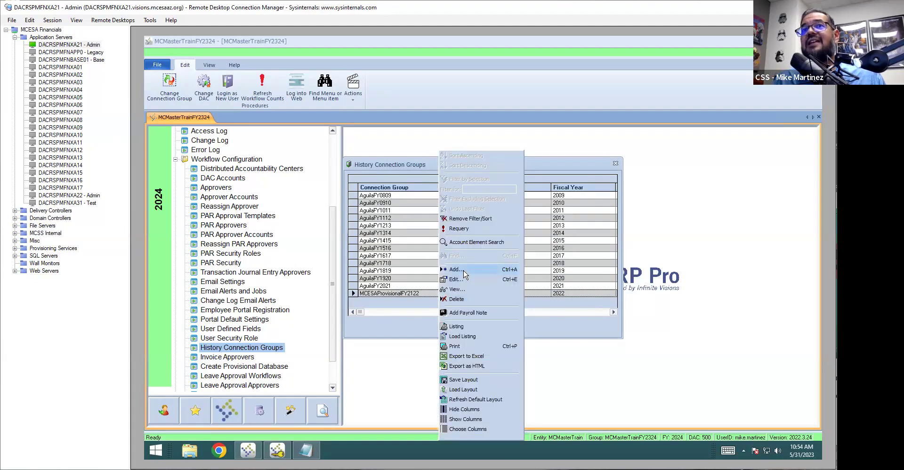
pyautogui.click(464, 274)
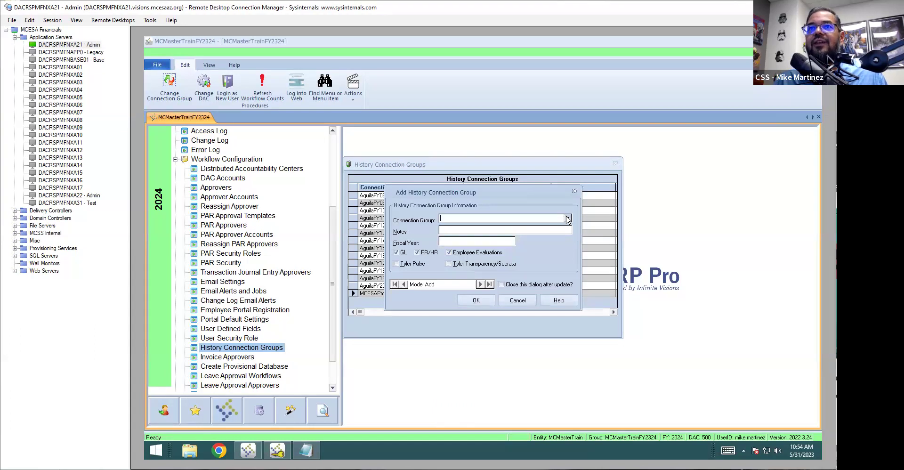
pyautogui.click(567, 218)
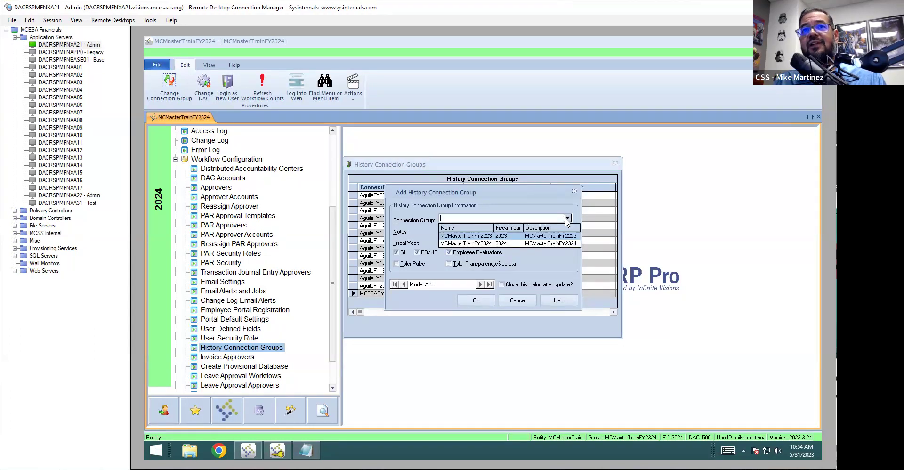
pyautogui.click(469, 244)
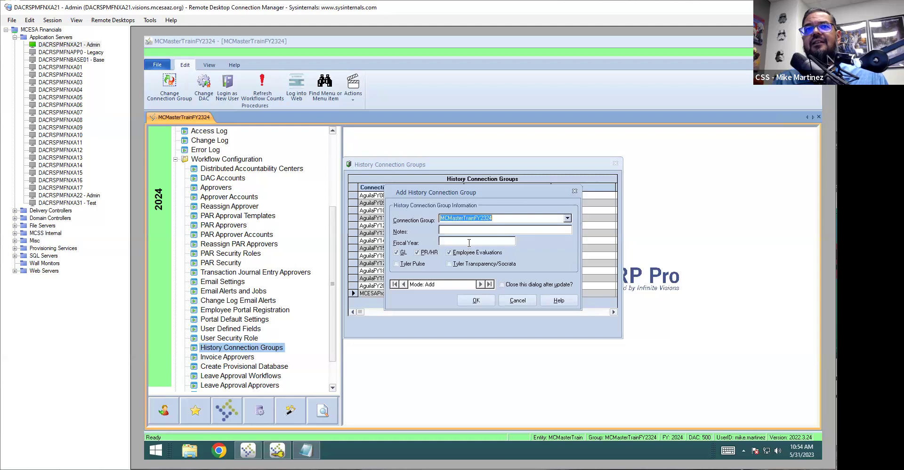
pyautogui.click(492, 230)
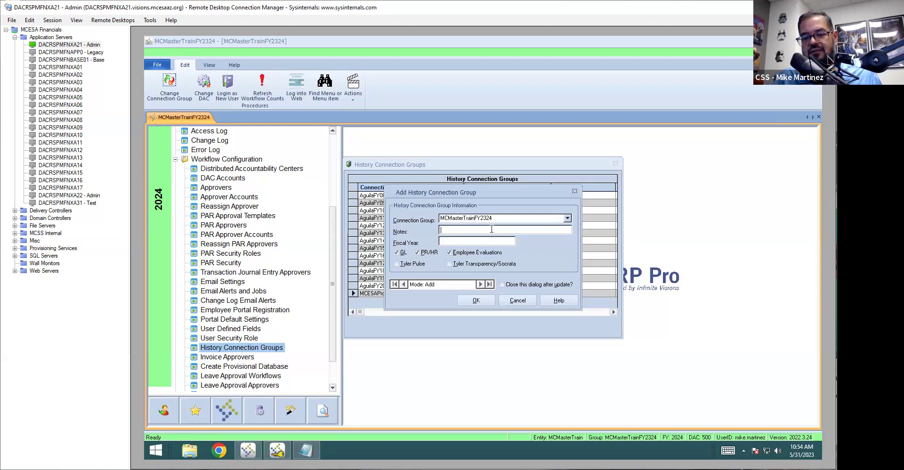
pyautogui.write('Mc')
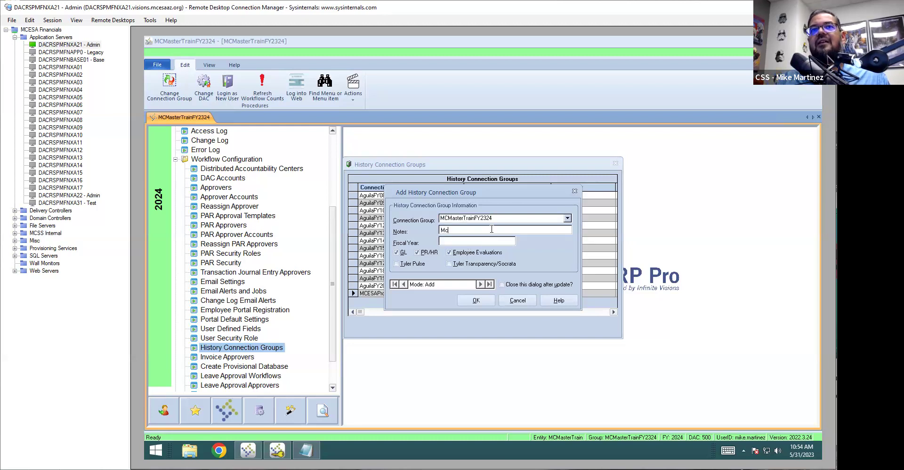
pyautogui.write('MasterTrain')
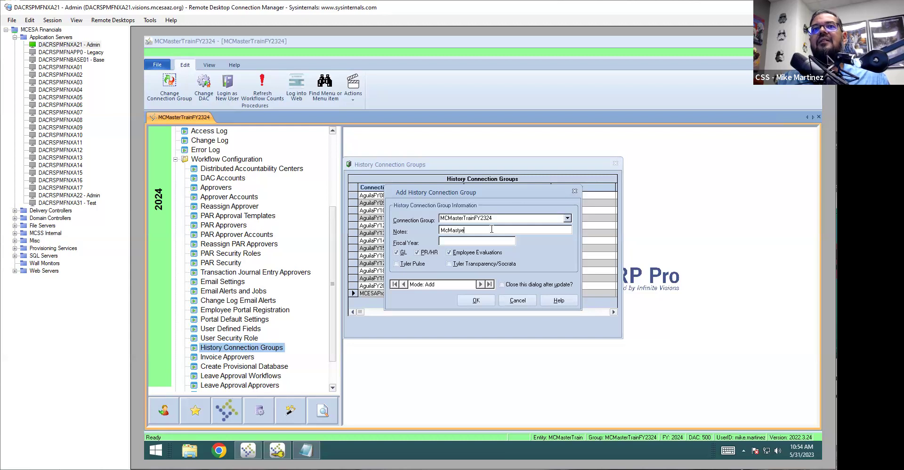
pyautogui.write('FY')
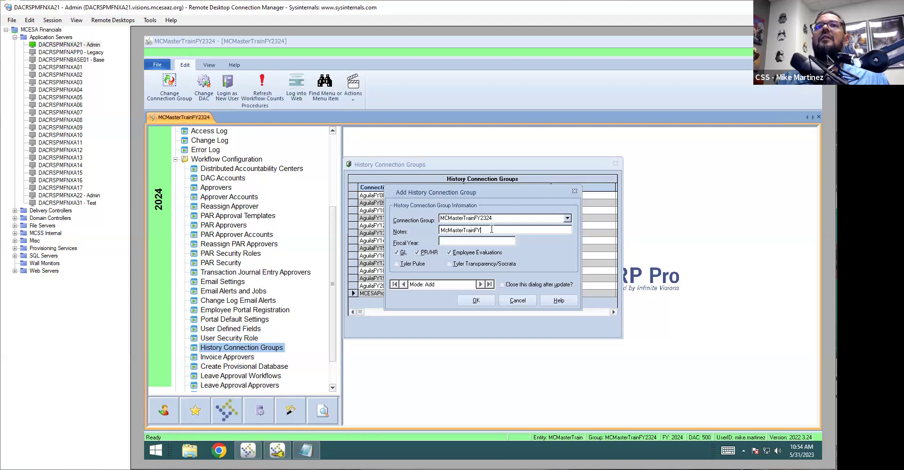
pyautogui.write('2324')
# Step: Set the new connection group's fiscal year to 2024, exclude Employee Evaluations, and save it
pyautogui.press('Tab')
pyautogui.write('20')
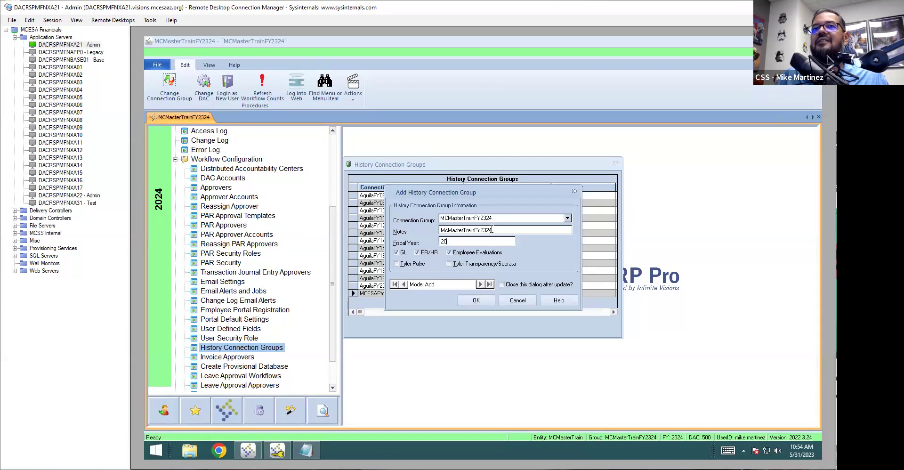
pyautogui.write('24')
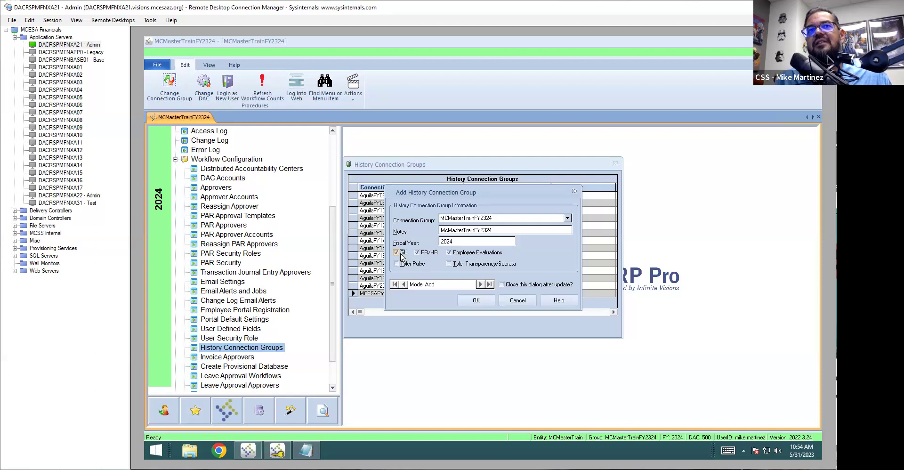
pyautogui.click(463, 254)
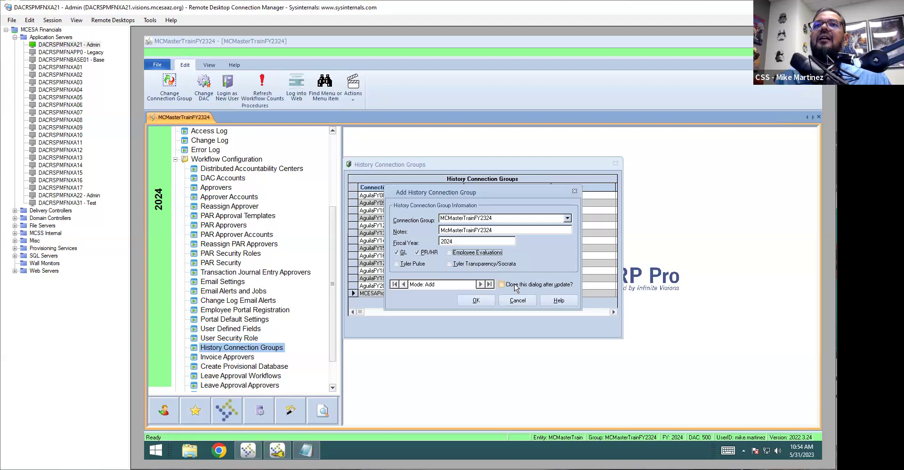
pyautogui.click(474, 299)
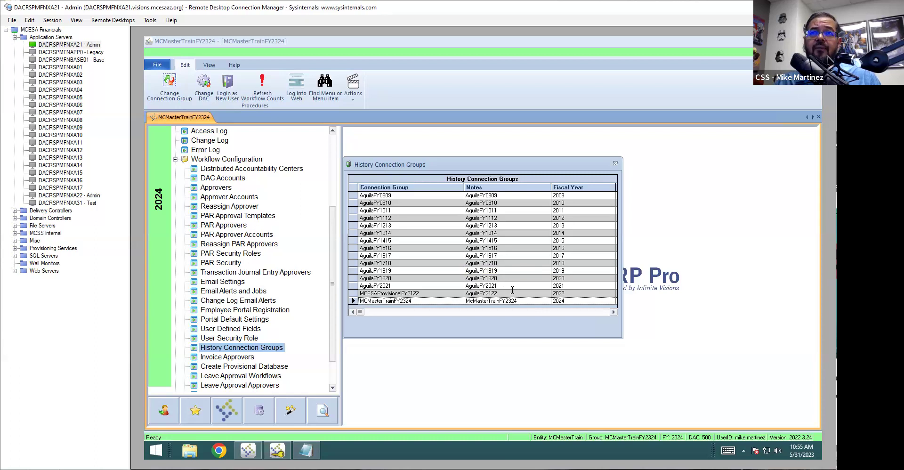
# Step: Close History Connection Groups and collapse the Workflow Configuration folder under Security
pyautogui.click(569, 294)
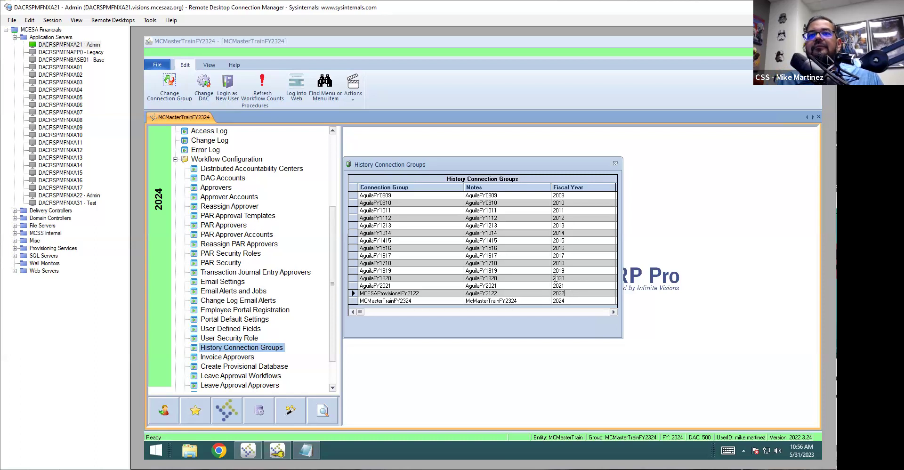
pyautogui.click(616, 163)
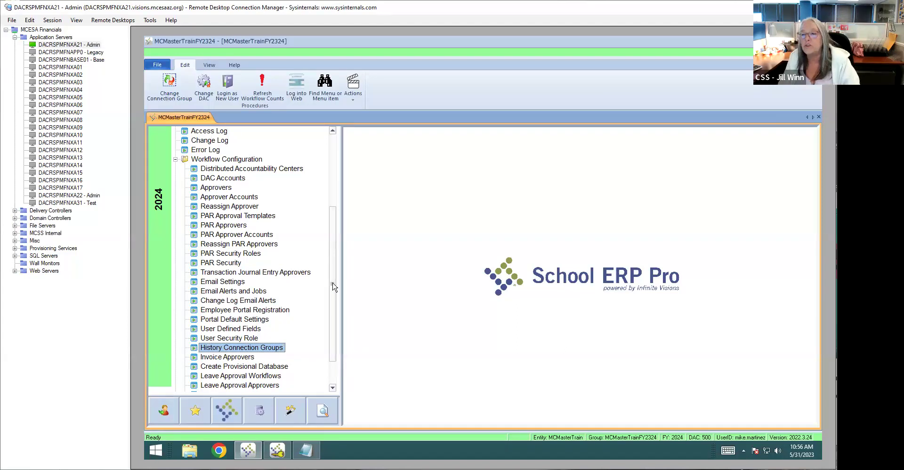
pyautogui.moveTo(334, 287); pyautogui.dragTo(336, 254)
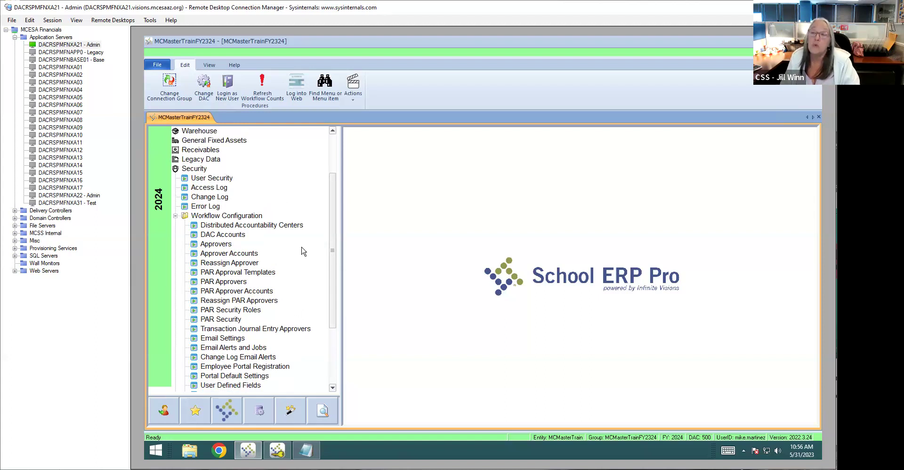
pyautogui.click(174, 217)
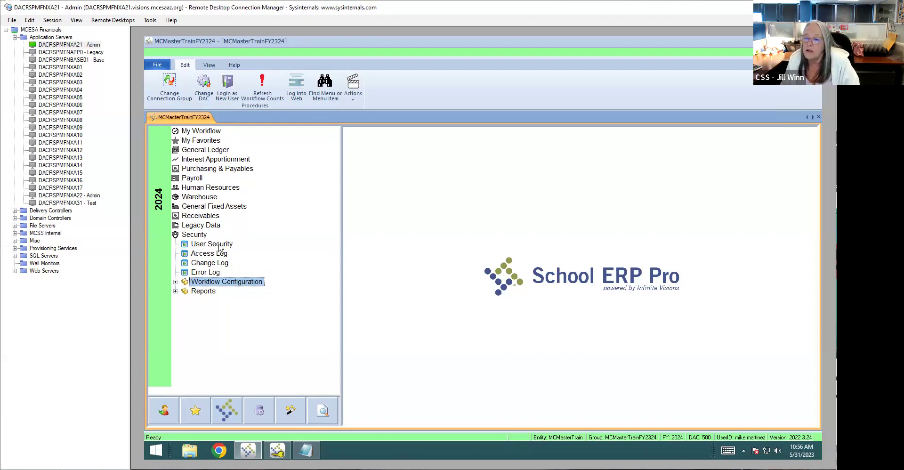
# Step: Open the User Role Listing report under Security reports and set its entity to Master Training Database
pyautogui.click(175, 291)
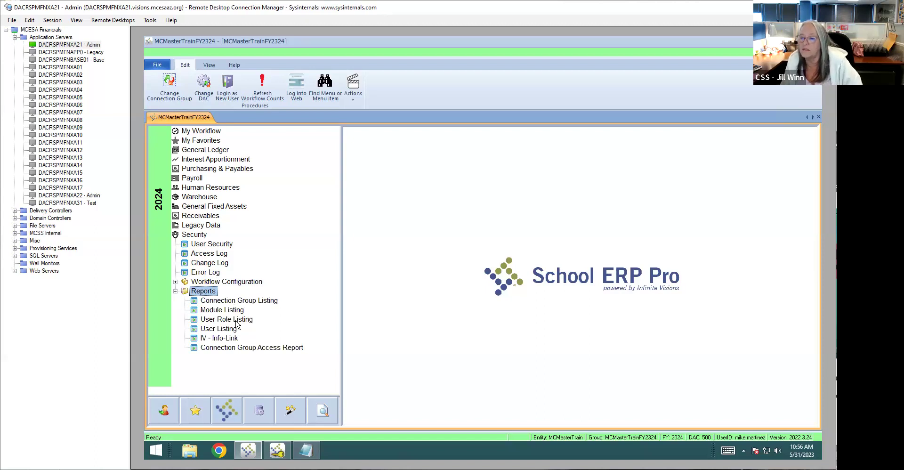
pyautogui.click(246, 320)
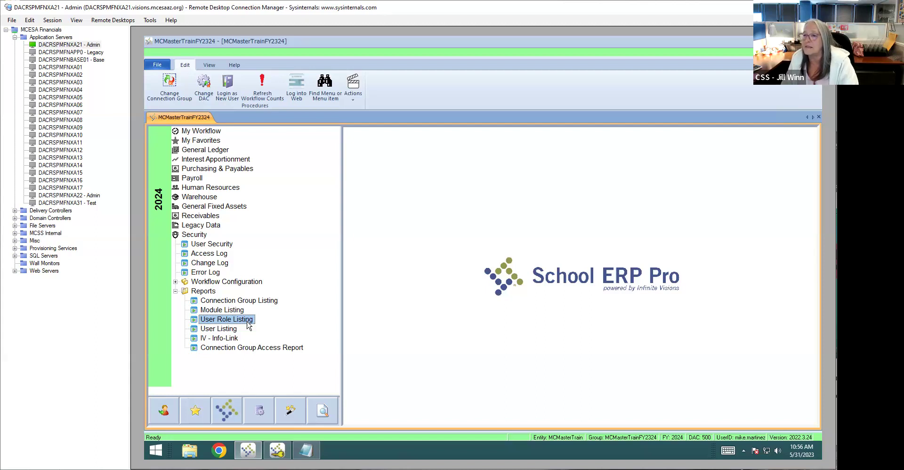
pyautogui.doubleClick(247, 320)
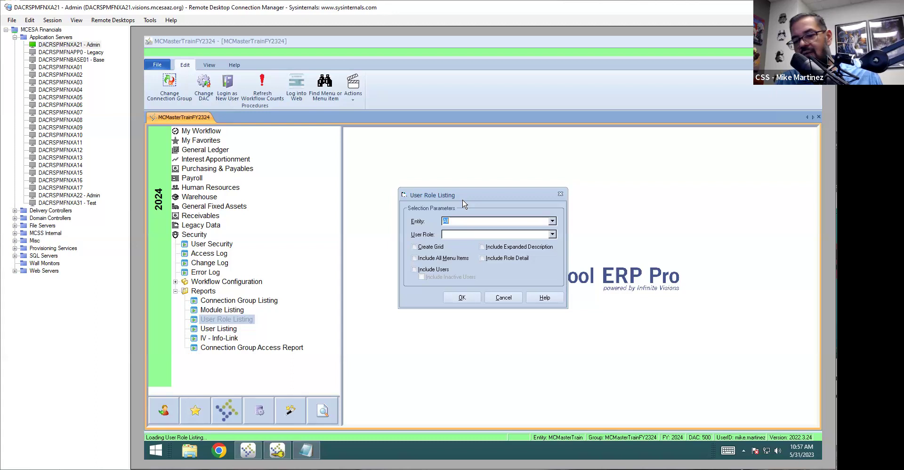
pyautogui.write('mc')
pyautogui.press('BackSpace')
pyautogui.press('BackSpace')
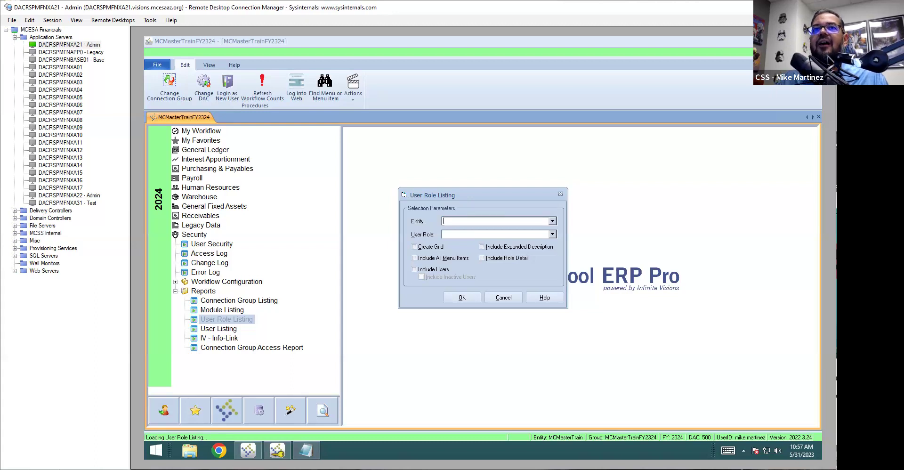
pyautogui.click(551, 221)
pyautogui.click(472, 246)
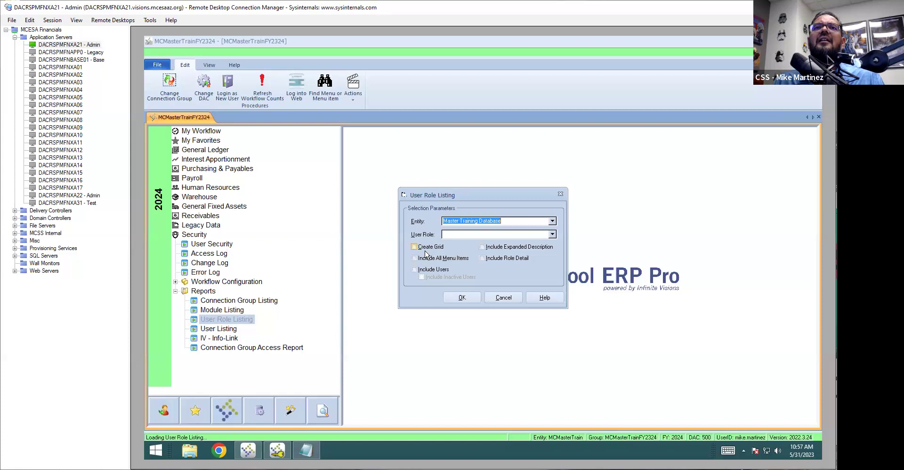
# Step: Include users, inactive users, all menu items and role detail in the User Role Listing, and cancel without running the report
pyautogui.click(434, 271)
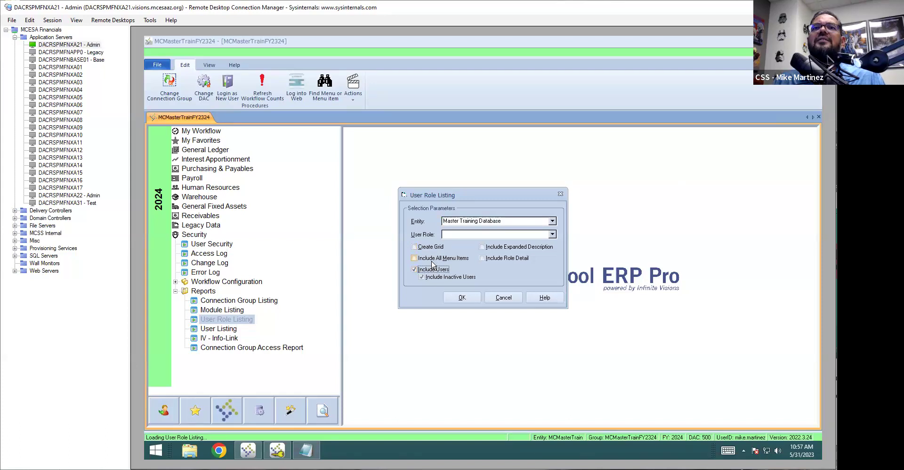
pyautogui.click(449, 258)
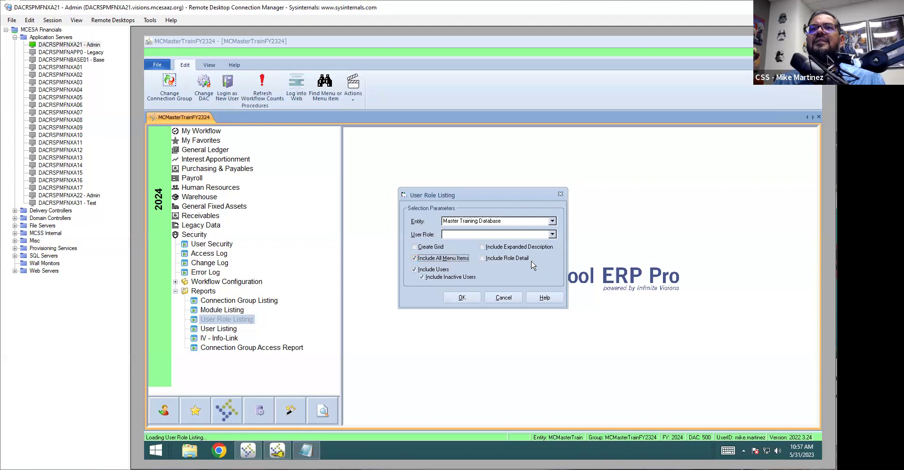
pyautogui.click(511, 260)
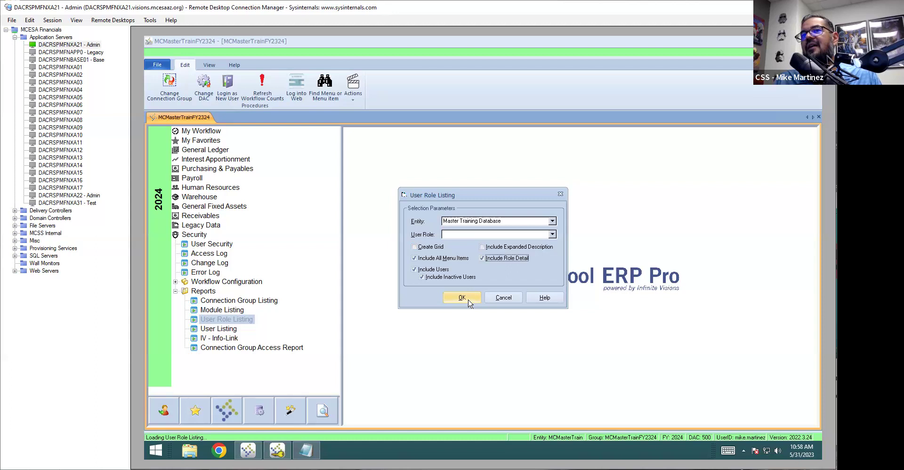
pyautogui.click(511, 300)
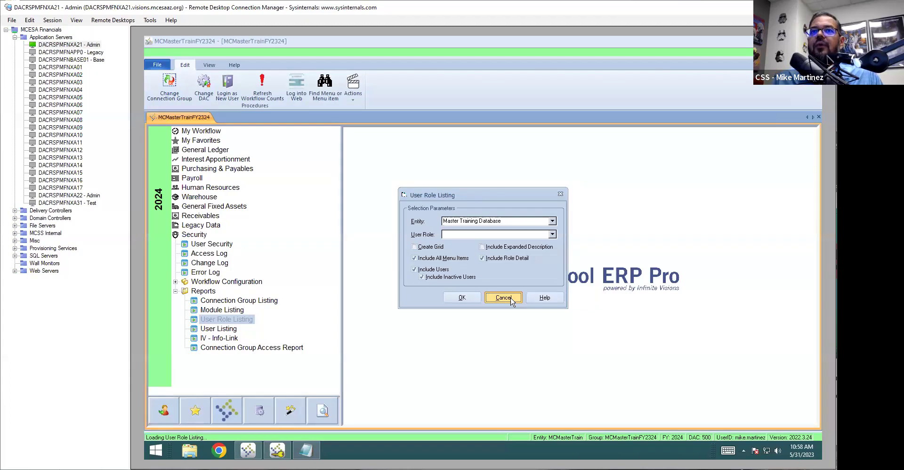
pyautogui.click(511, 298)
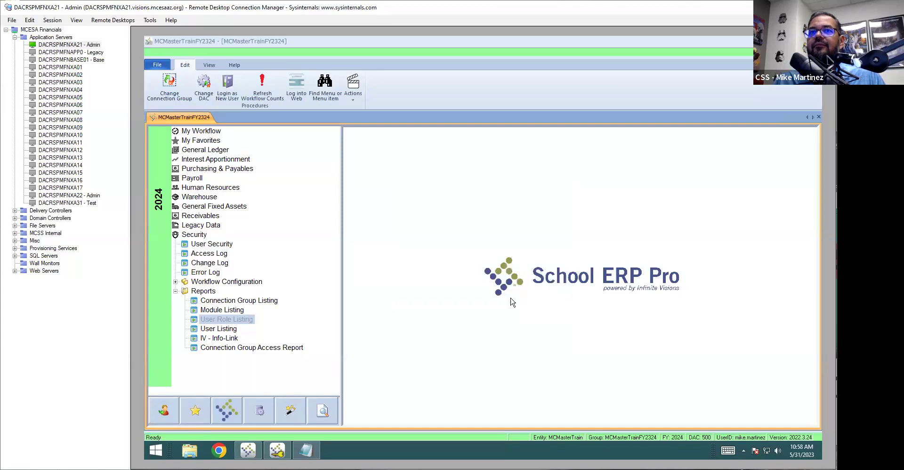
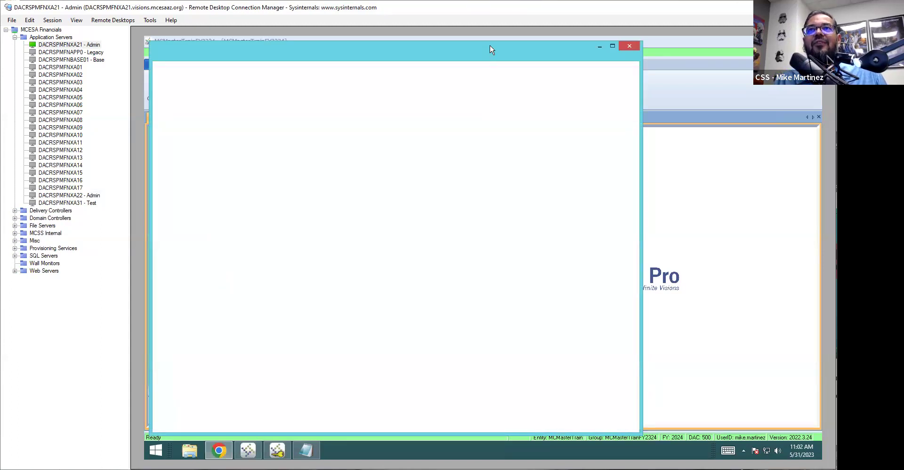
# Step: Go to schoolsup.org in Chrome and widen the browser window
pyautogui.click(421, 69)
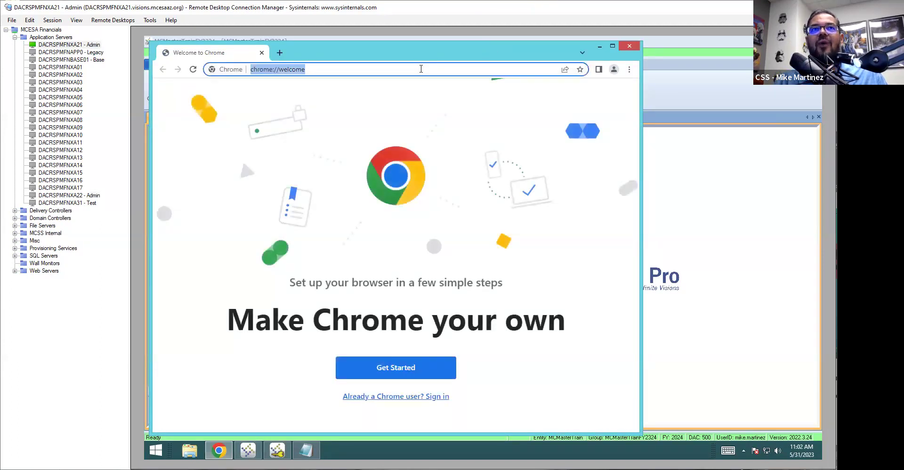
pyautogui.write('scho')
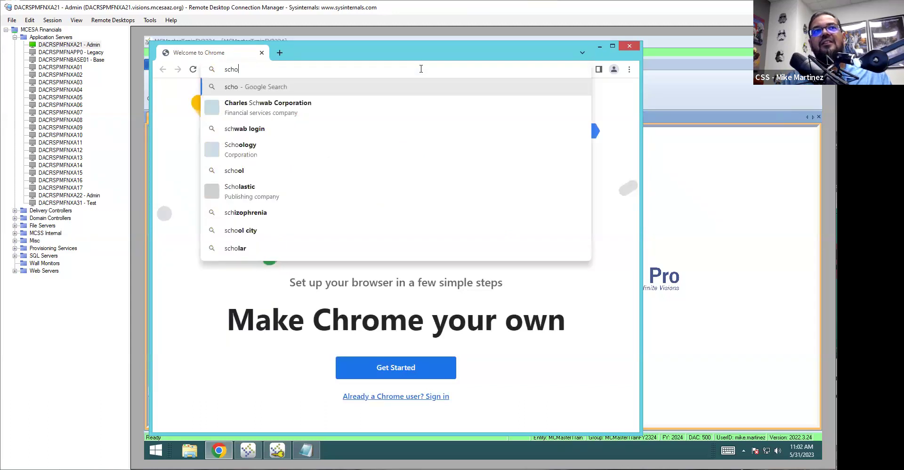
pyautogui.write('olsup.')
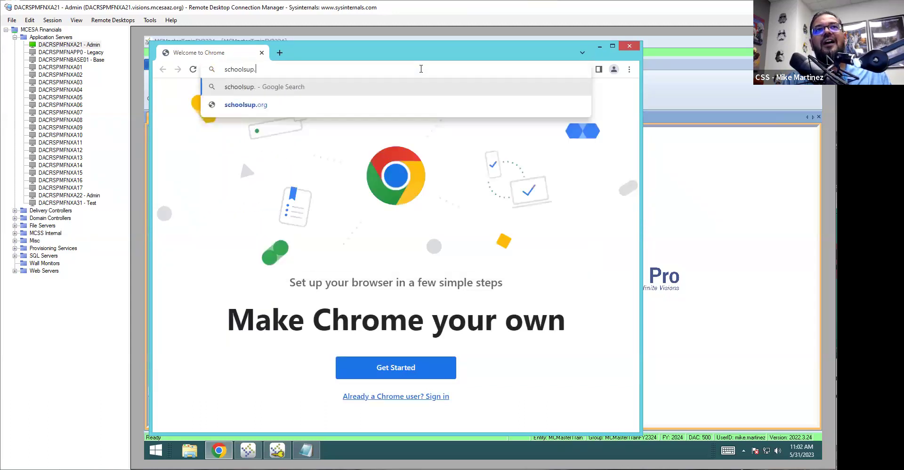
pyautogui.write('org')
pyautogui.press('Return')
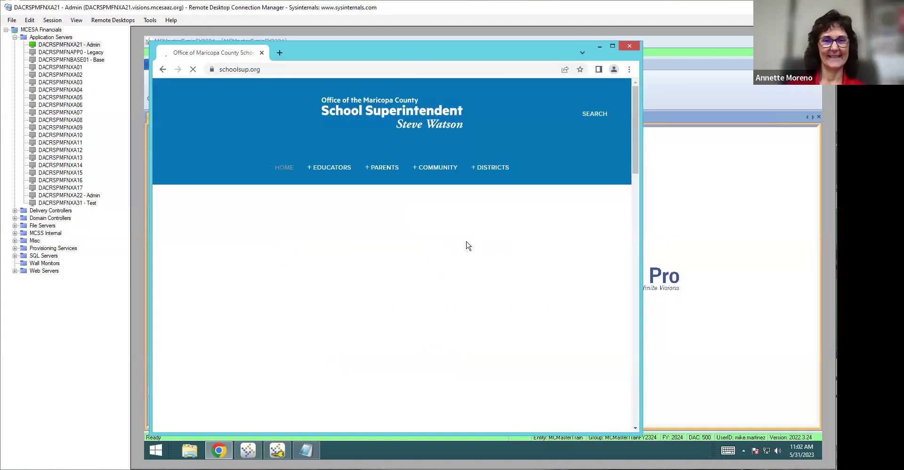
pyautogui.moveTo(642, 262); pyautogui.dragTo(719, 268)
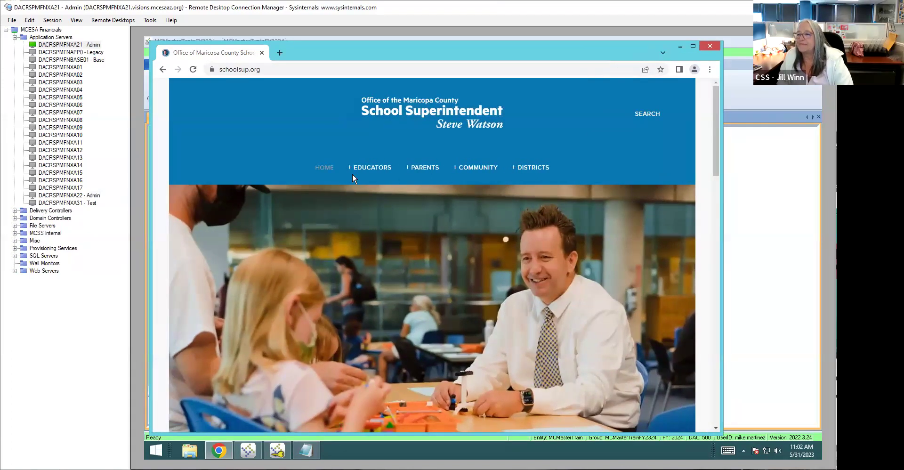
# Step: Open the School Finance page for districts and follow its link to the minEASE training videos
pyautogui.moveTo(536, 170)
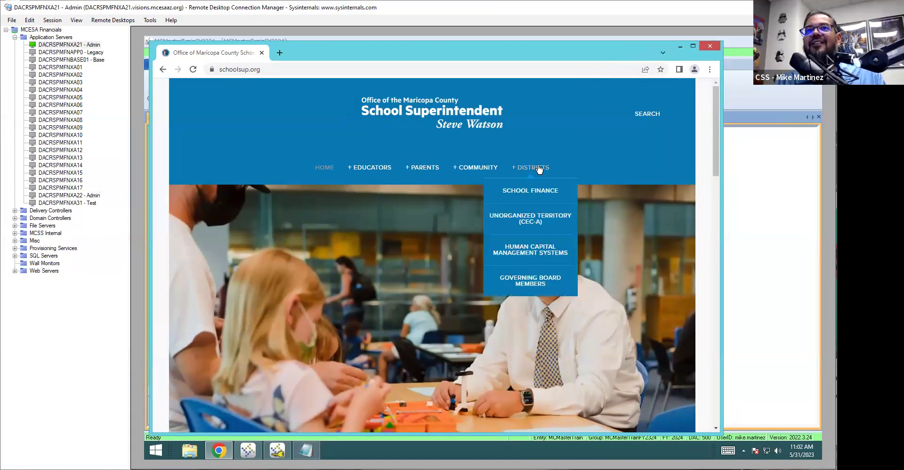
pyautogui.click(536, 191)
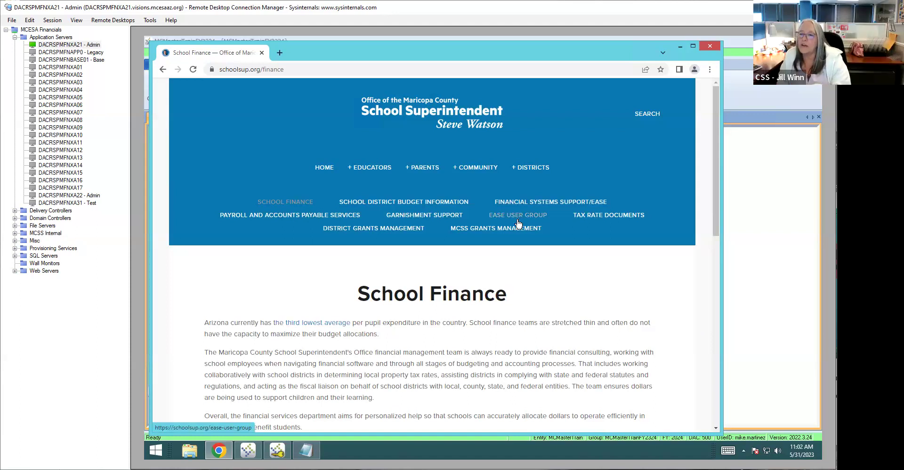
pyautogui.scroll(-5, 516, 282)
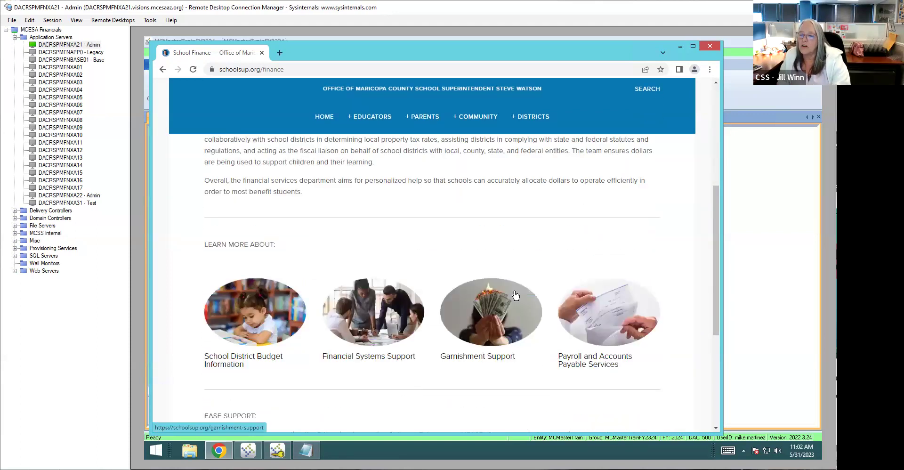
pyautogui.scroll(-4, 515, 294)
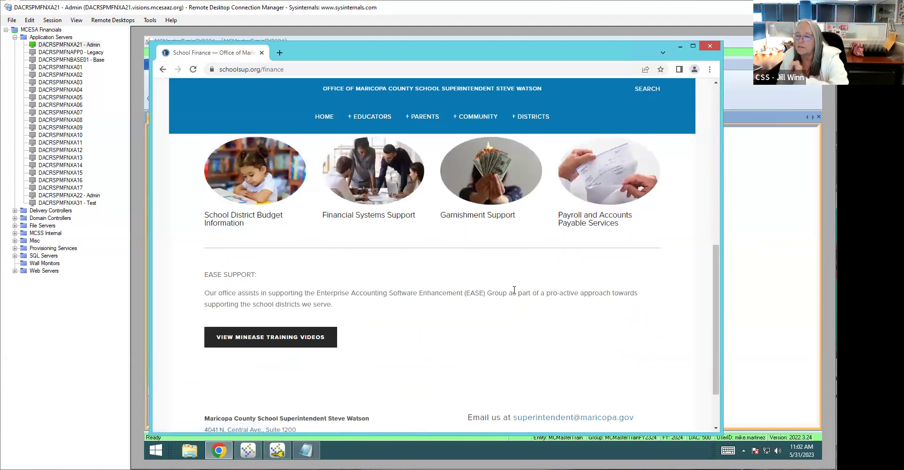
pyautogui.moveTo(532, 116)
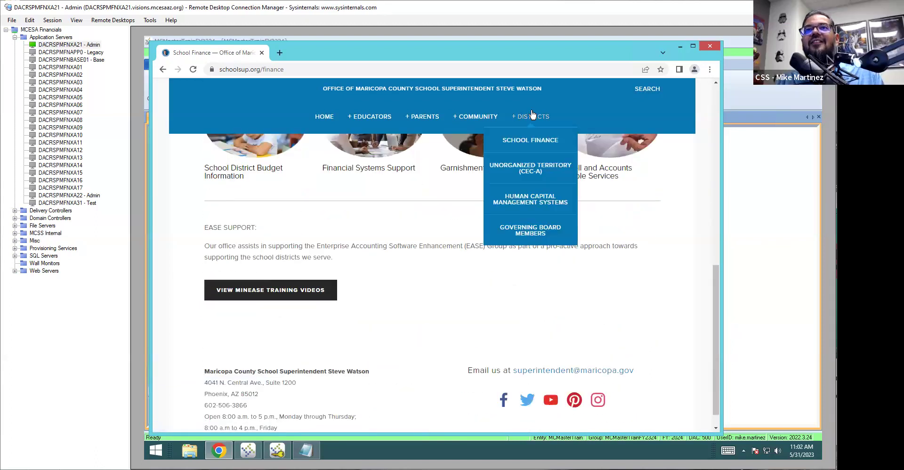
pyautogui.click(286, 291)
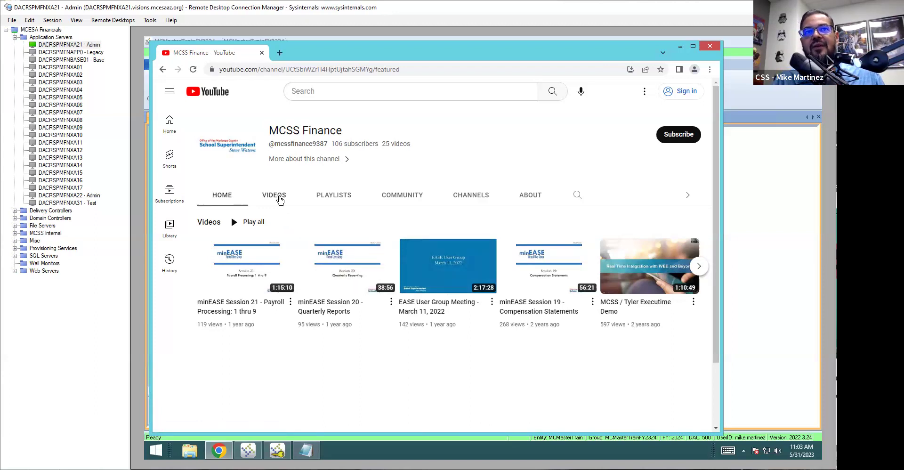
# Step: Look through the MCSS Finance channel's full video list for the minEASE training sessions, and close the browser
pyautogui.click(278, 197)
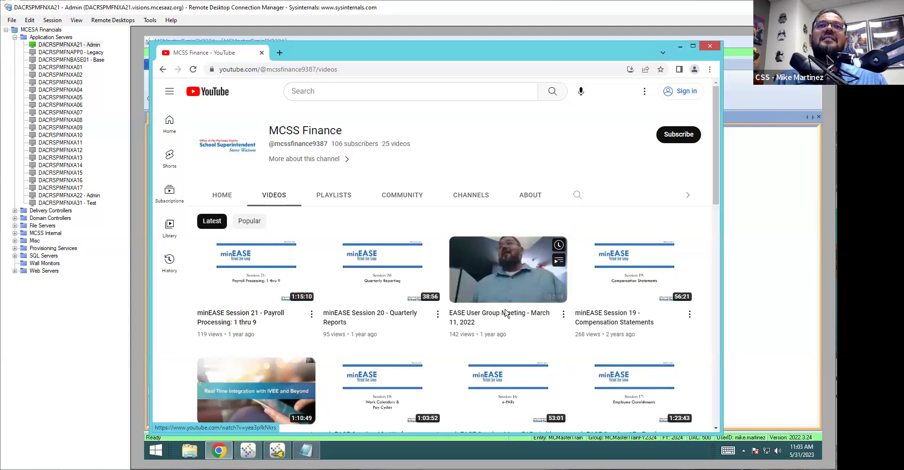
pyautogui.scroll(-2, 414, 296)
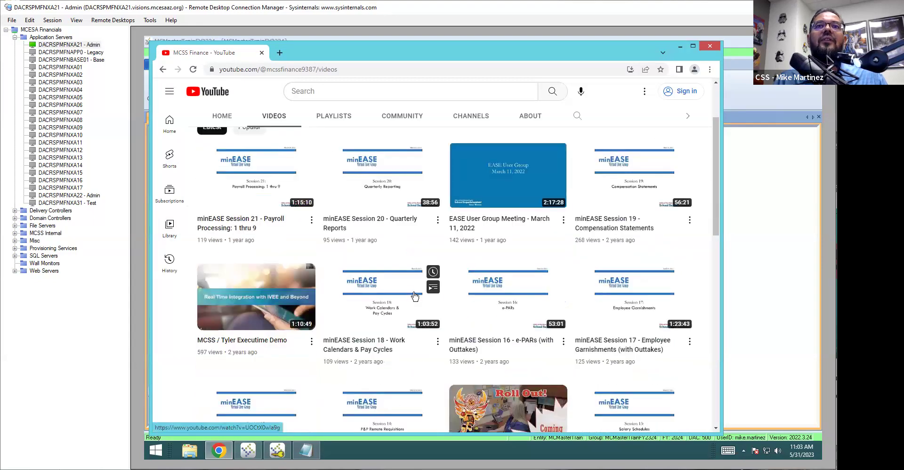
pyautogui.scroll(-2, 414, 295)
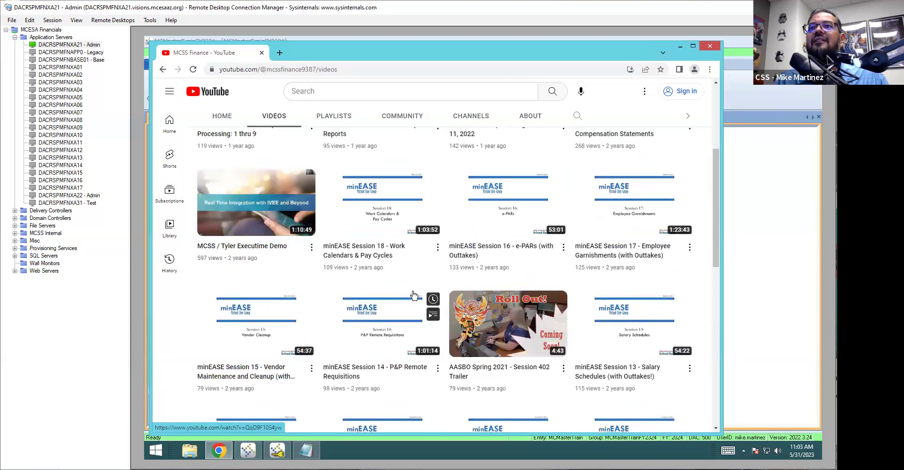
pyautogui.scroll(-1, 414, 295)
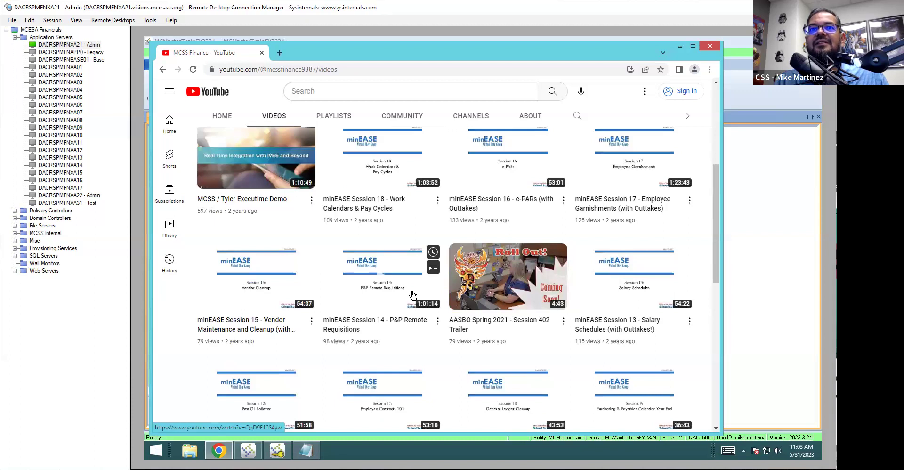
pyautogui.scroll(-1, 413, 295)
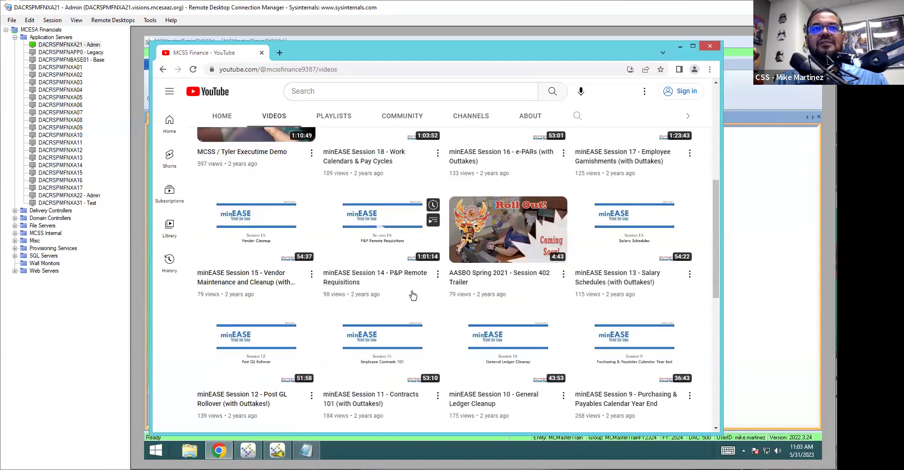
pyautogui.scroll(-1, 413, 296)
pyautogui.scroll(-1, 414, 295)
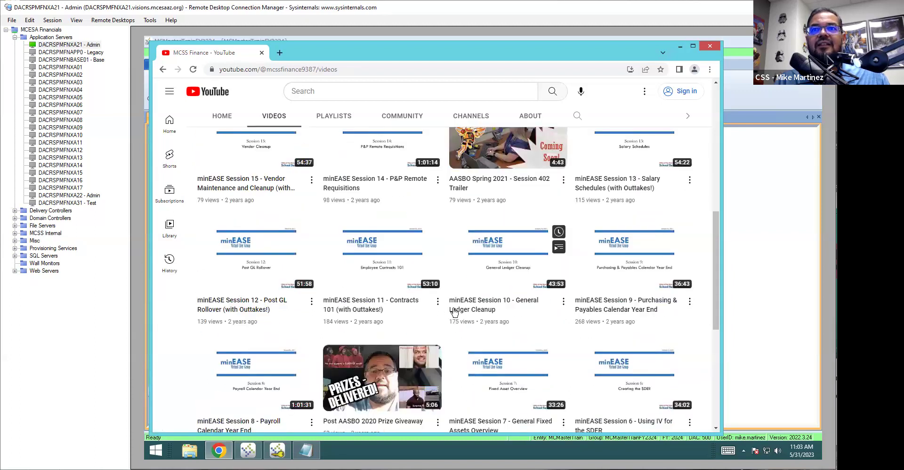
pyautogui.moveTo(252, 306)
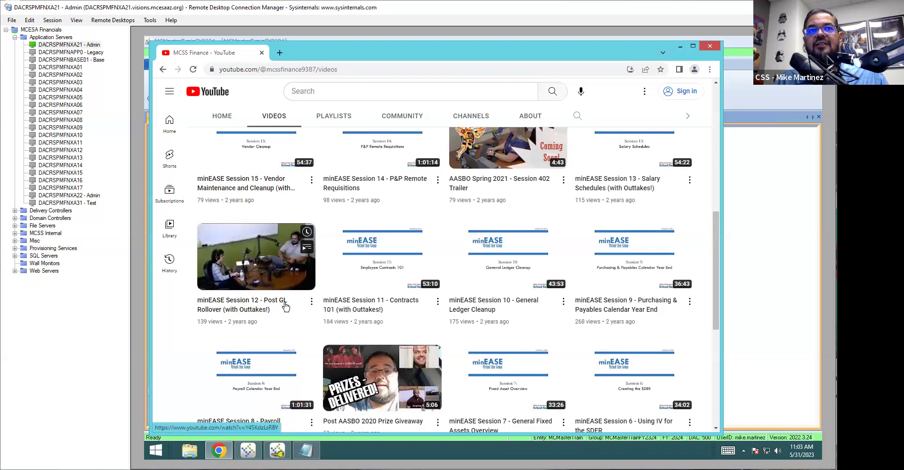
pyautogui.scroll(-1, 339, 310)
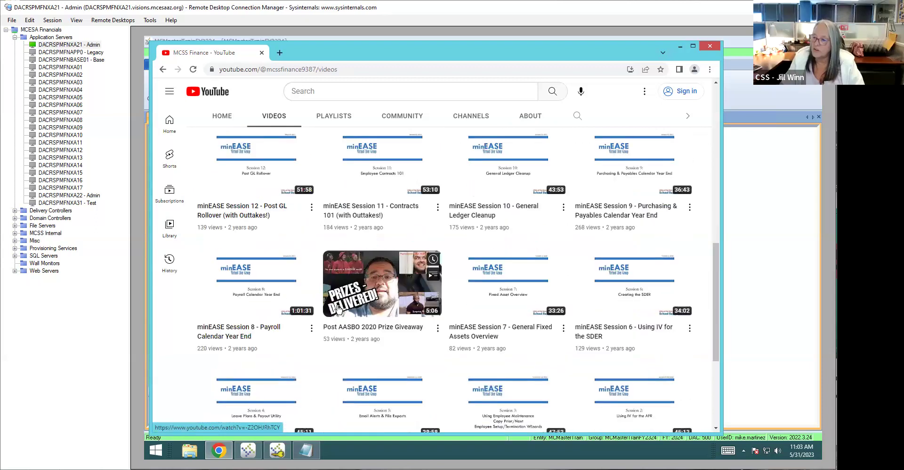
pyautogui.scroll(-2, 339, 310)
pyautogui.scroll(-1, 338, 309)
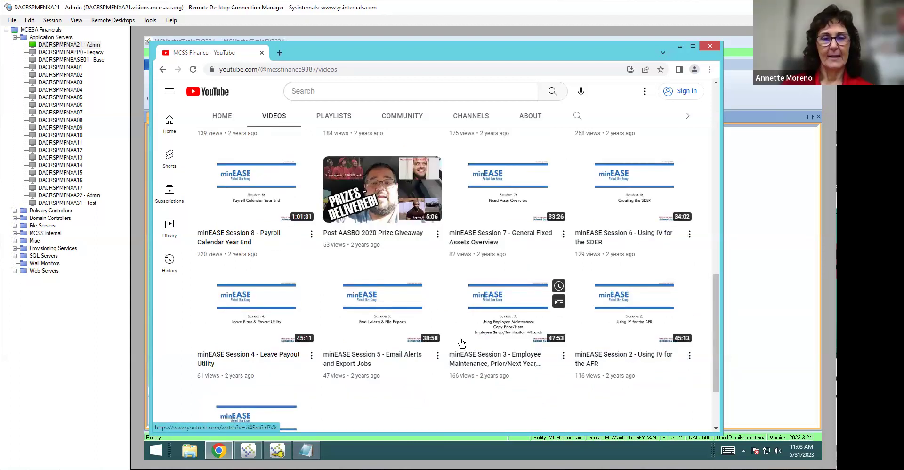
pyautogui.scroll(-1, 460, 340)
pyautogui.scroll(-1, 459, 341)
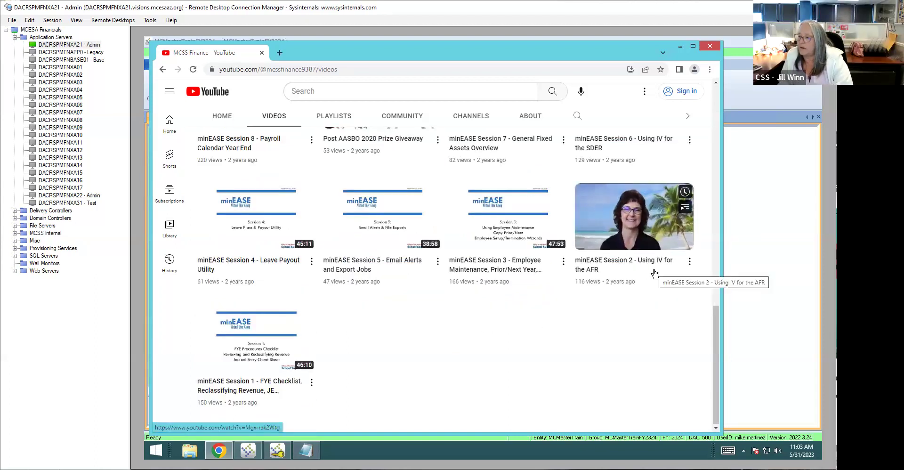
pyautogui.scroll(2, 563, 365)
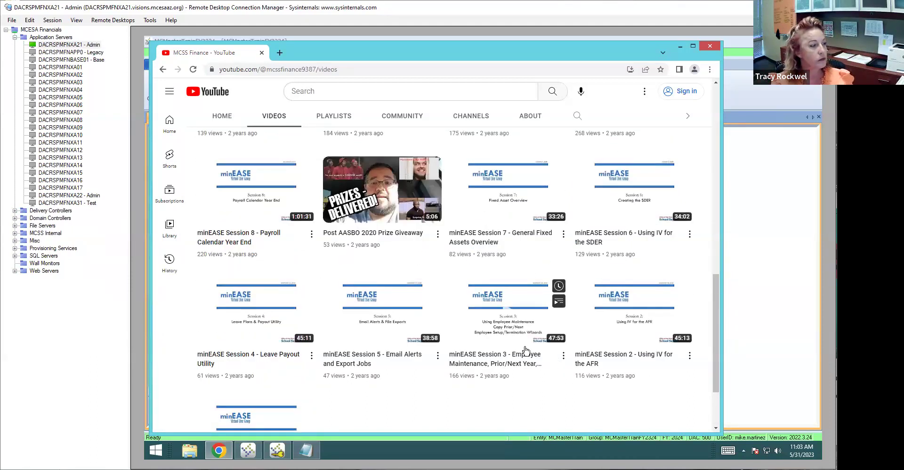
pyautogui.scroll(6, 526, 350)
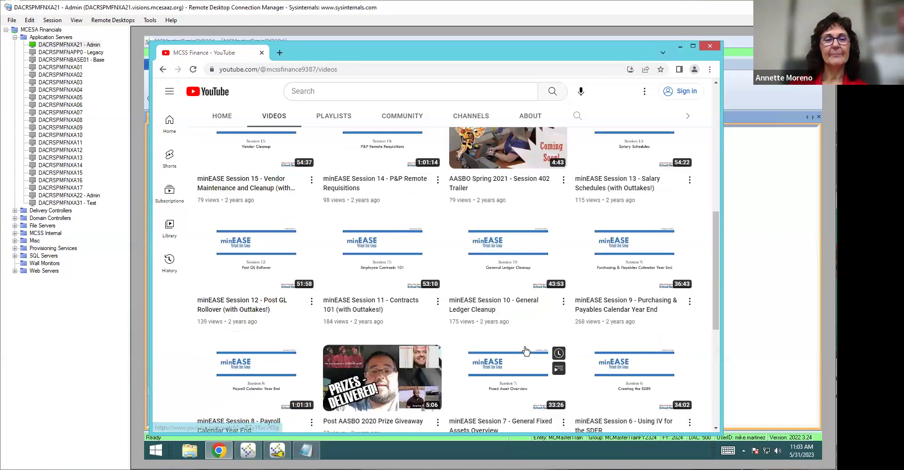
pyautogui.scroll(6, 526, 349)
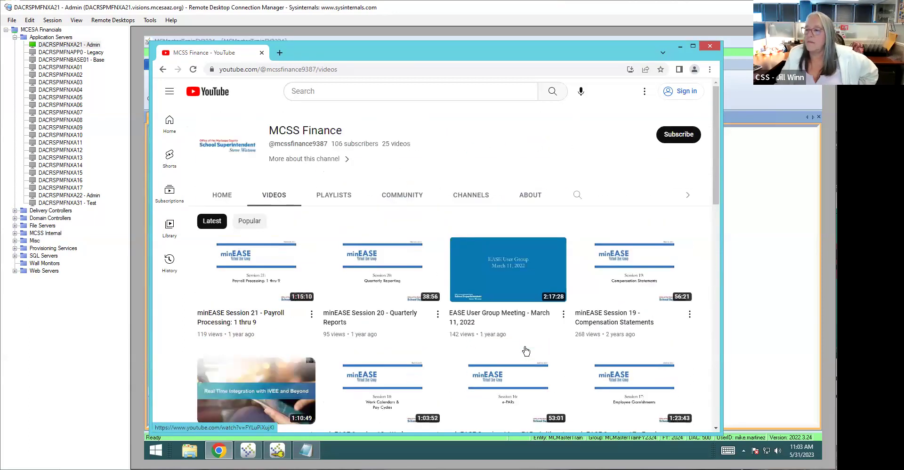
pyautogui.click(709, 46)
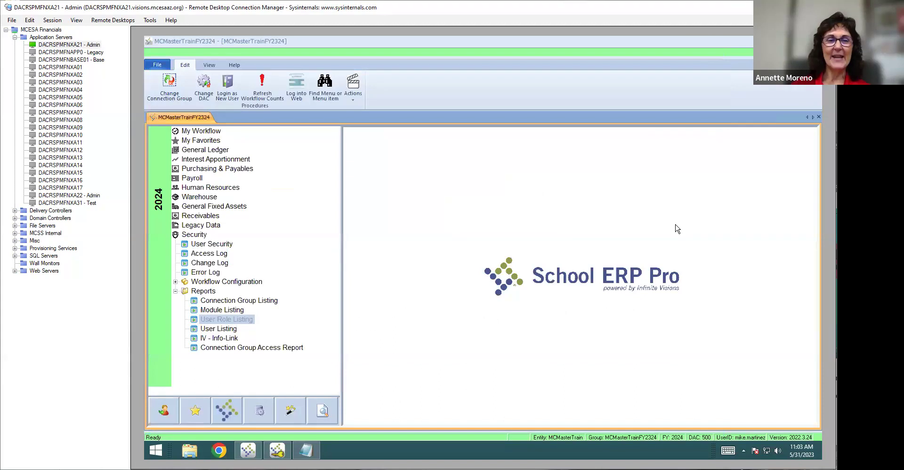